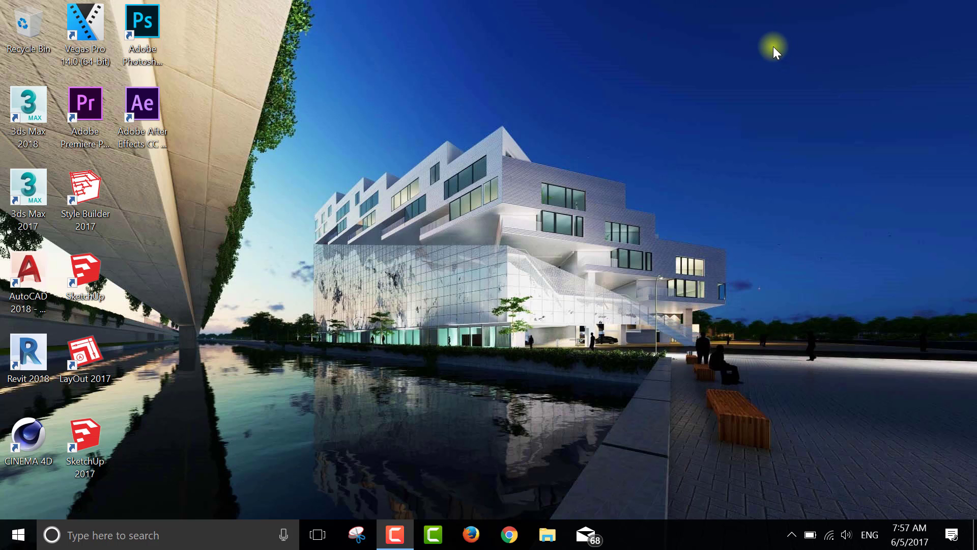
Refresh the desktop three times, then launch 3ds Max 2017 from its desktop icon
right_click(774, 47)
left_click(799, 115)
right_click(686, 40)
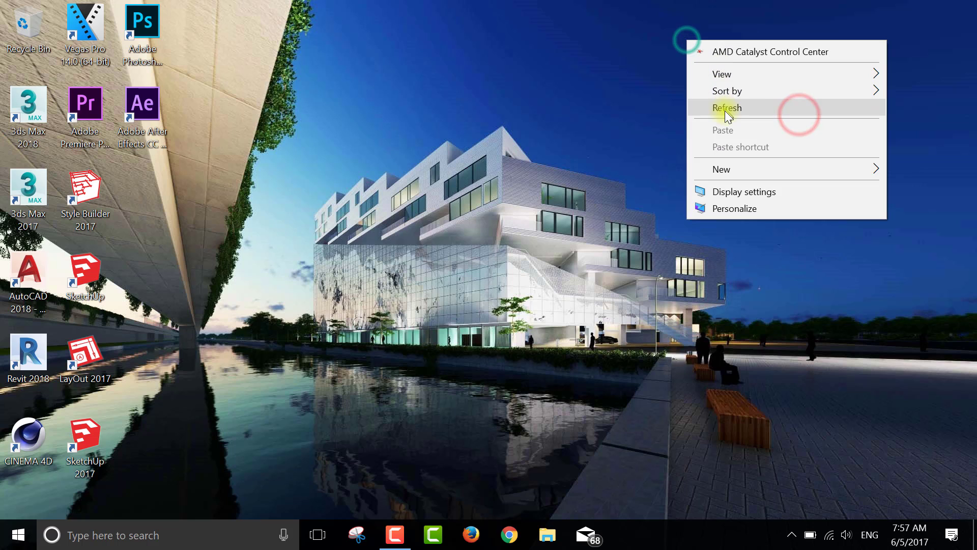
left_click(727, 111)
right_click(739, 26)
left_click(760, 98)
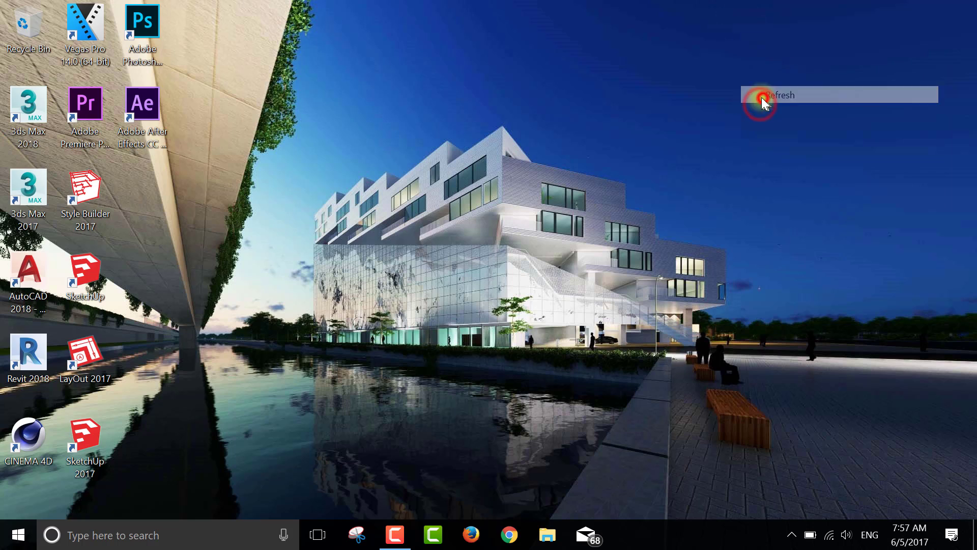
double_click(28, 189)
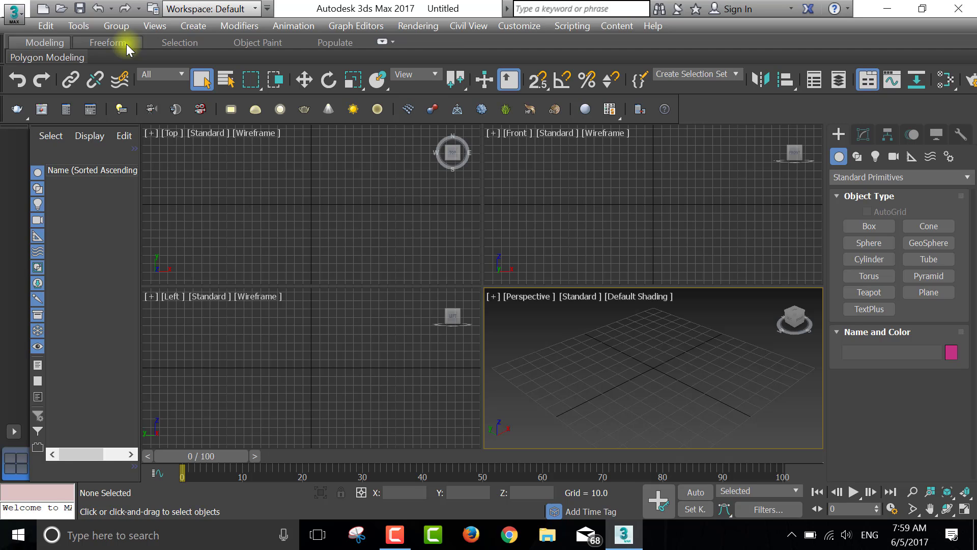
Open LivingRoom 016.max from D:\Design\3d Models\LivingRoom 016
left_click(13, 14)
left_click(76, 127)
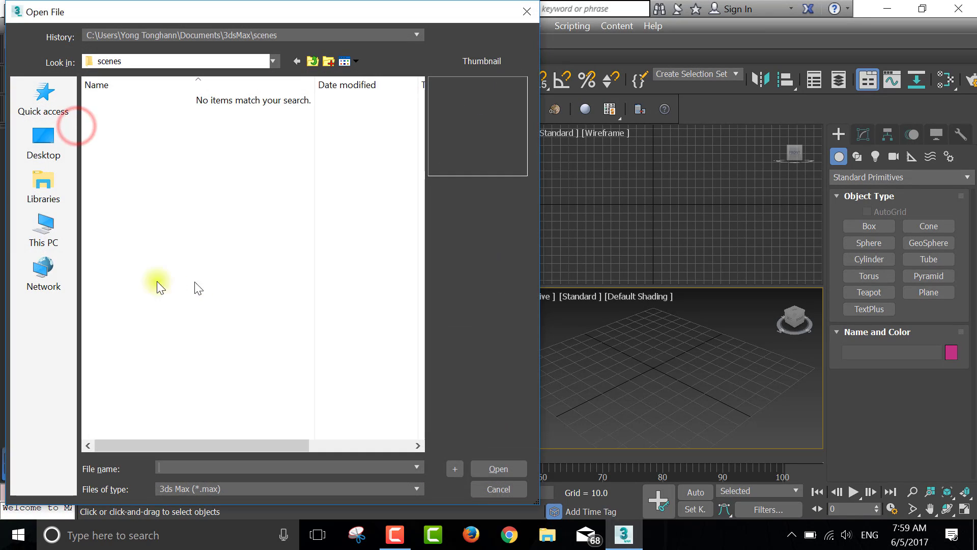
left_click(46, 231)
double_click(197, 410)
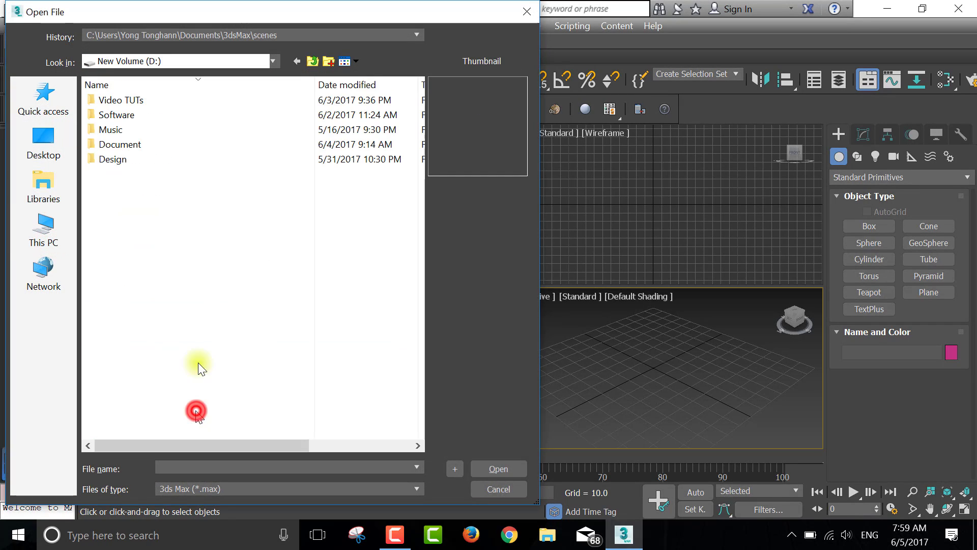
double_click(117, 161)
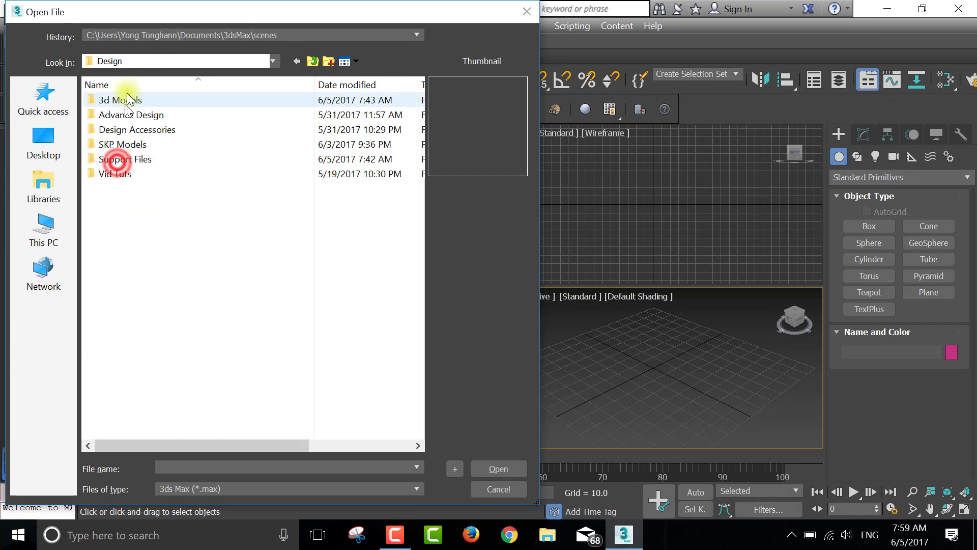
double_click(127, 98)
scroll(159, 338, "down", 1)
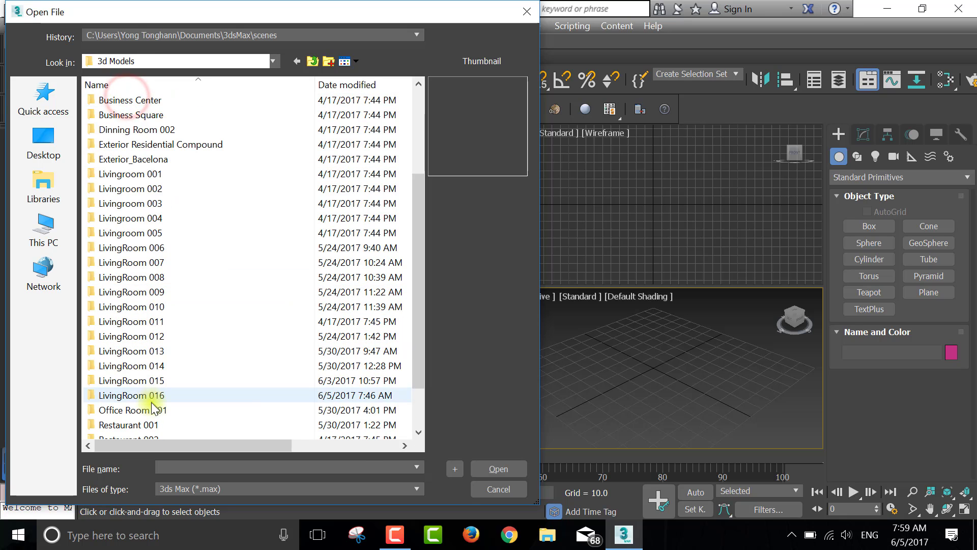
double_click(155, 392)
double_click(152, 146)
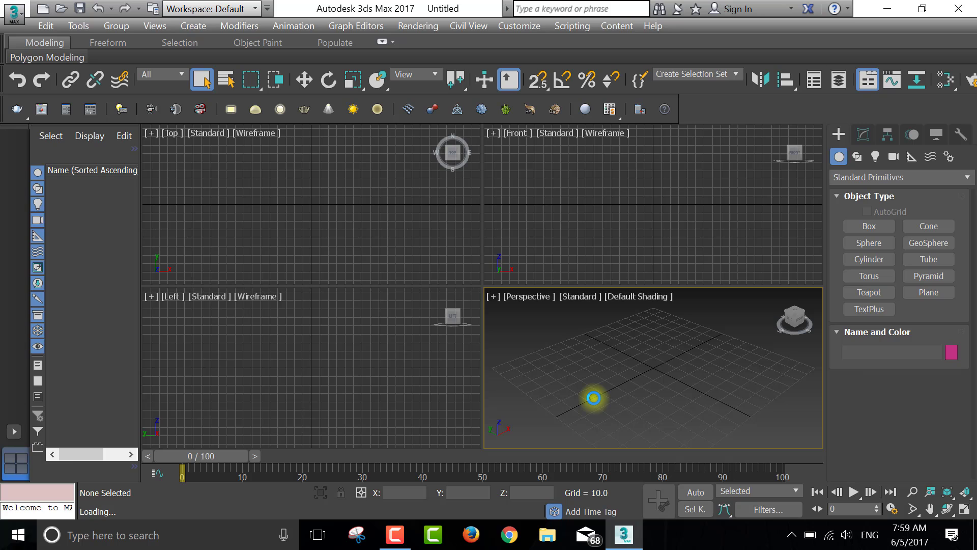
Accept the file's gamma/LUT settings, dismiss the V-Ray warning, and accept the updated V-Ray models
left_click(519, 319)
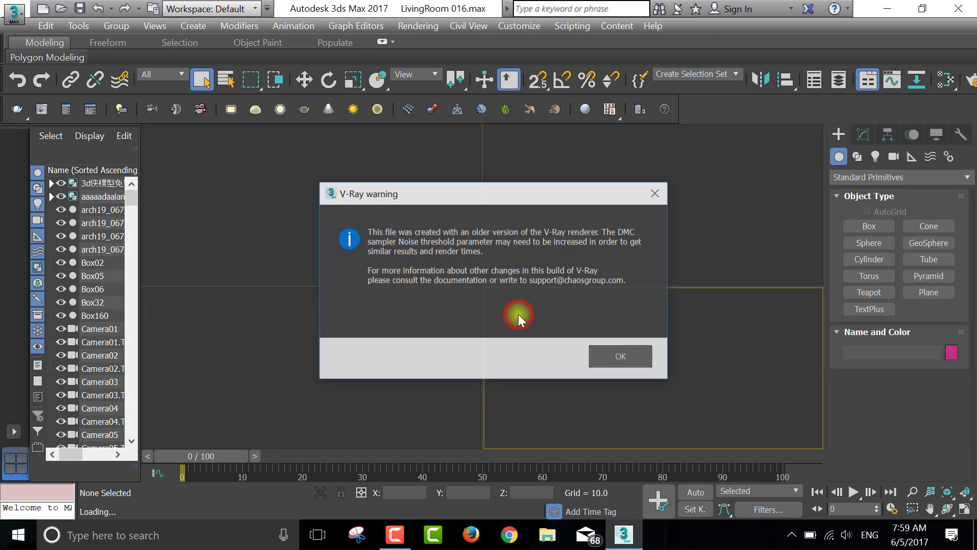
left_click(627, 360)
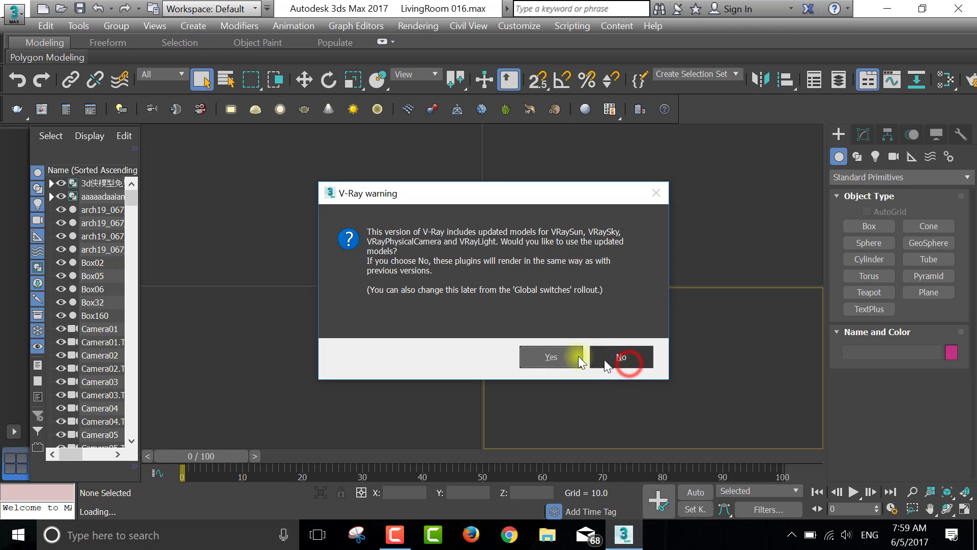
left_click(552, 356)
left_click(553, 410)
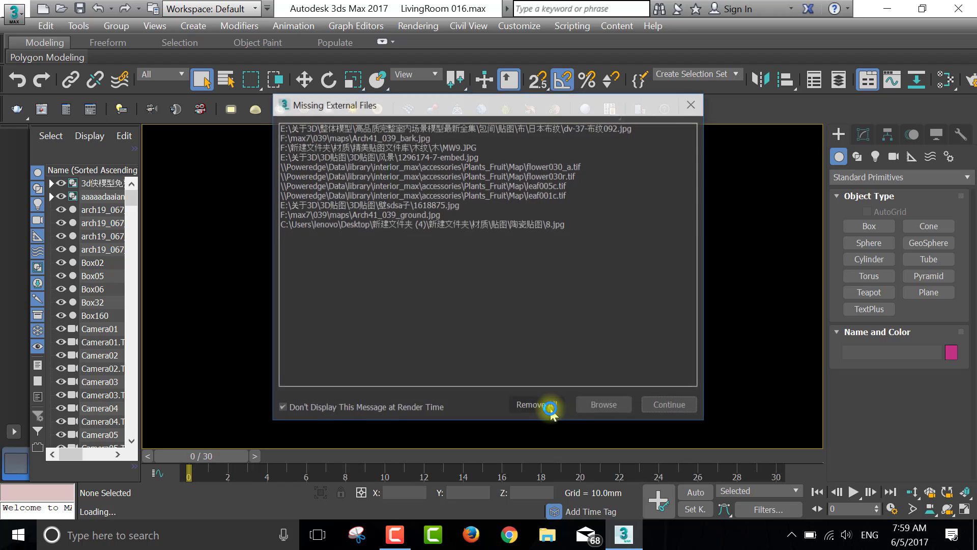
Add D:\Design\3d Models\LivingRoom 016\Maps as a new external file path
left_click(600, 406)
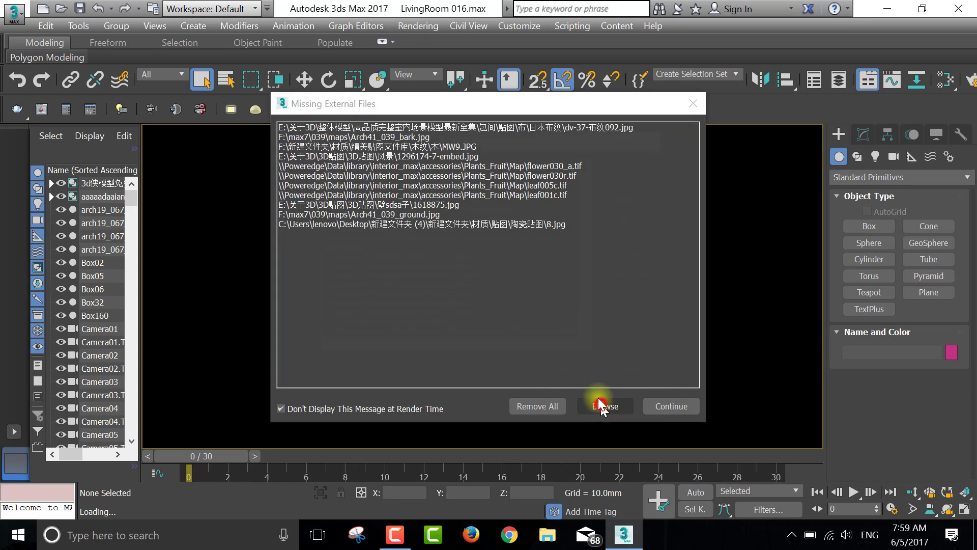
left_click(626, 221)
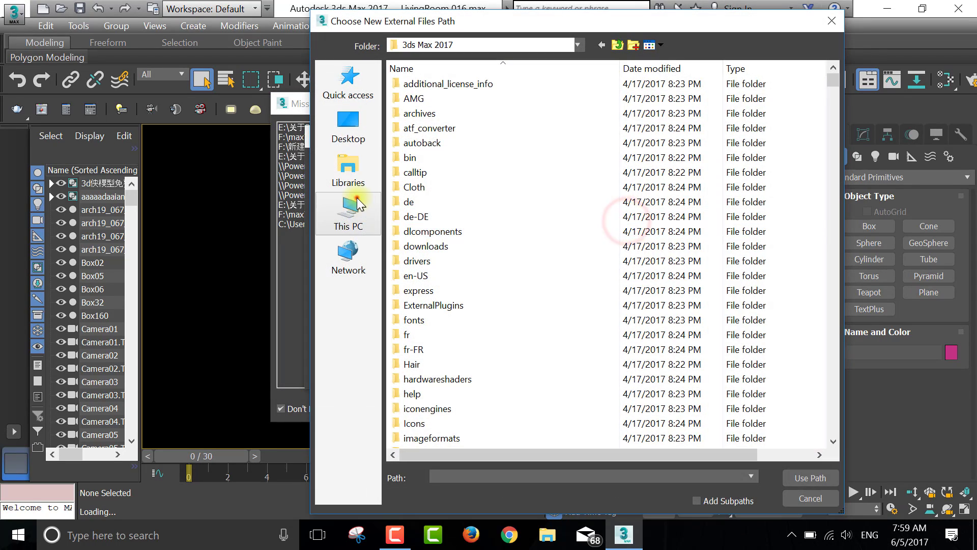
left_click(351, 203)
left_click(640, 232)
double_click(640, 231)
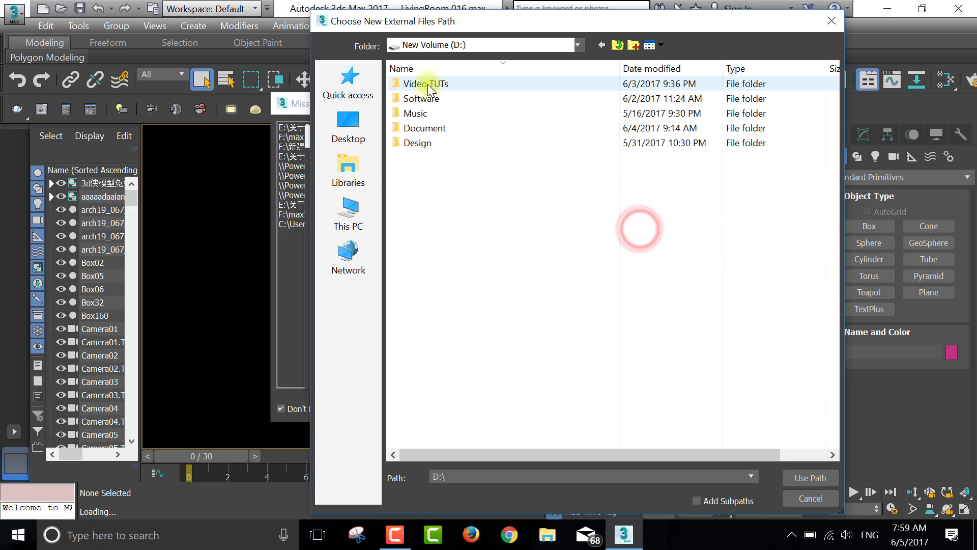
double_click(423, 143)
double_click(422, 84)
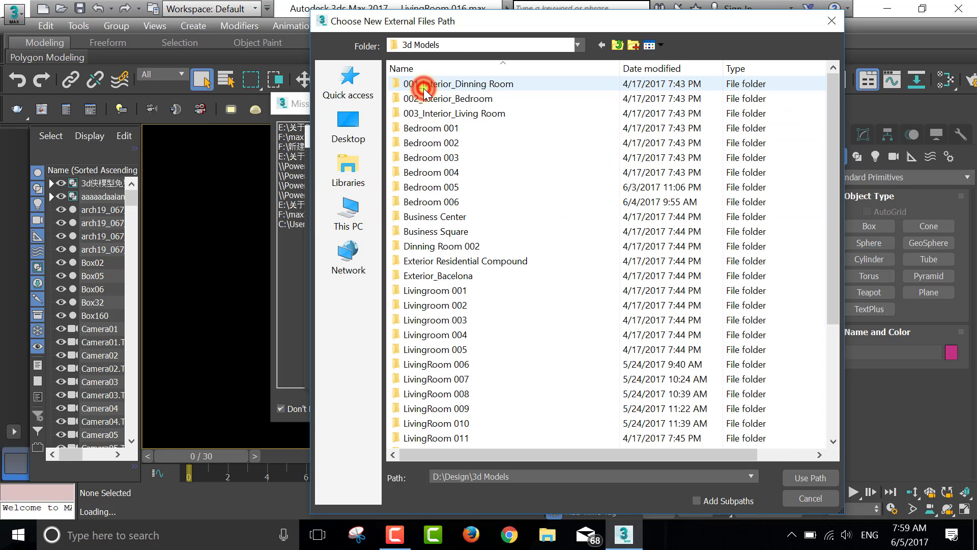
scroll(451, 415, "down", 4)
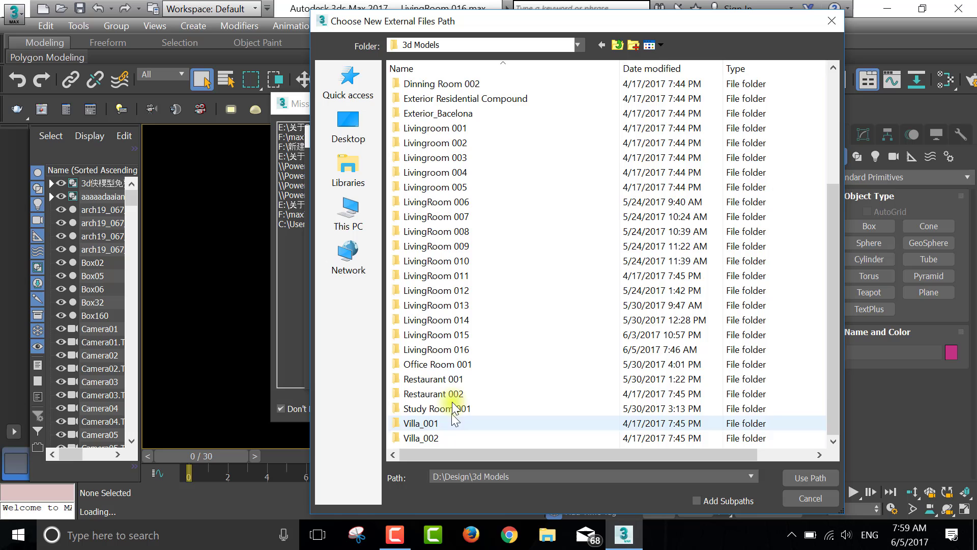
double_click(449, 342)
double_click(429, 84)
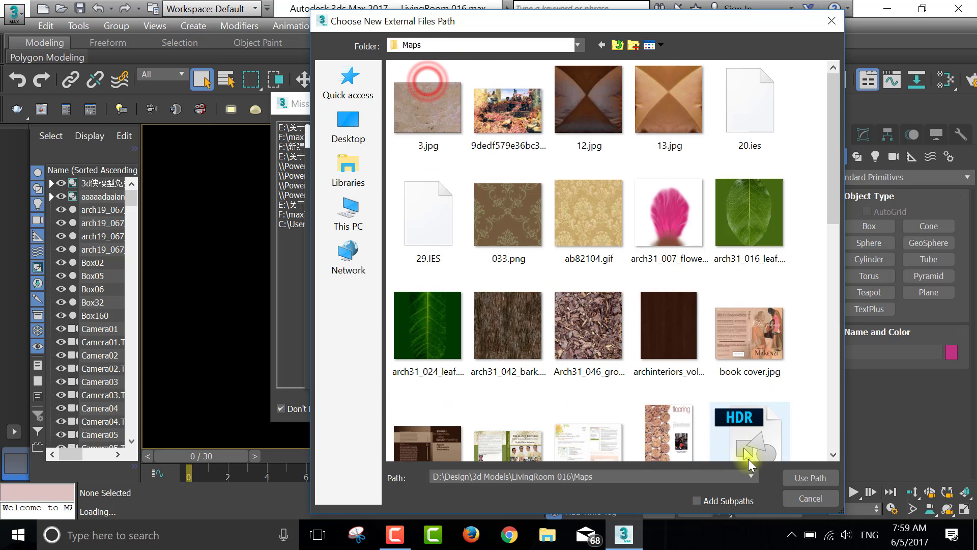
left_click(811, 476)
Confirm the updated paths despite the invalid-path warning and continue loading the scene
left_click(569, 374)
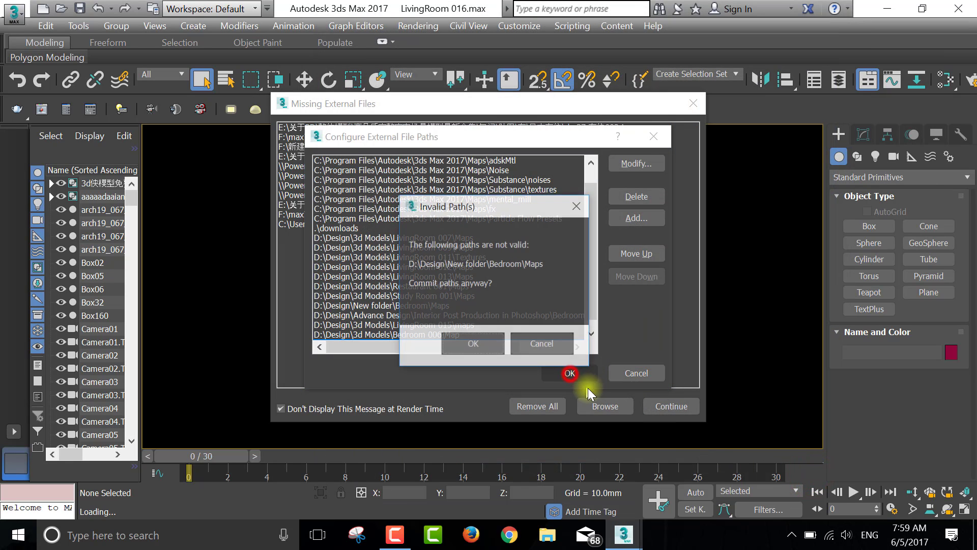
left_click(498, 346)
left_click(672, 404)
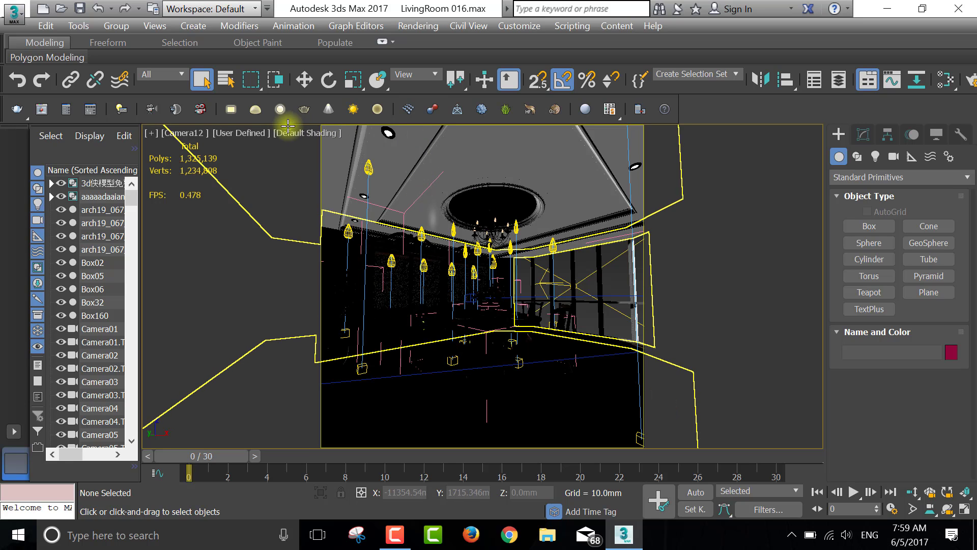
Switch the viewport to standard shading and preview Camera01, Camera02 and Camera03
left_click(244, 133)
left_click(260, 158)
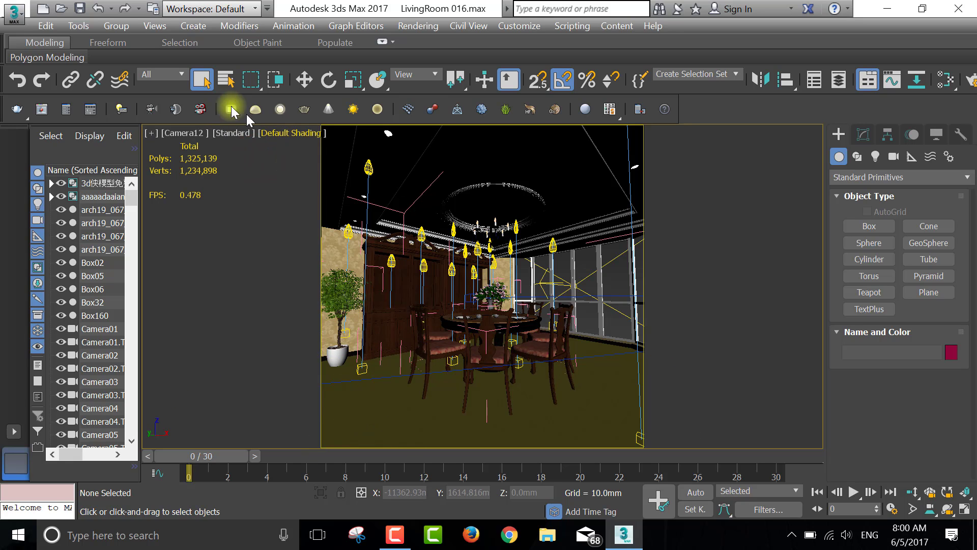
left_click(172, 133)
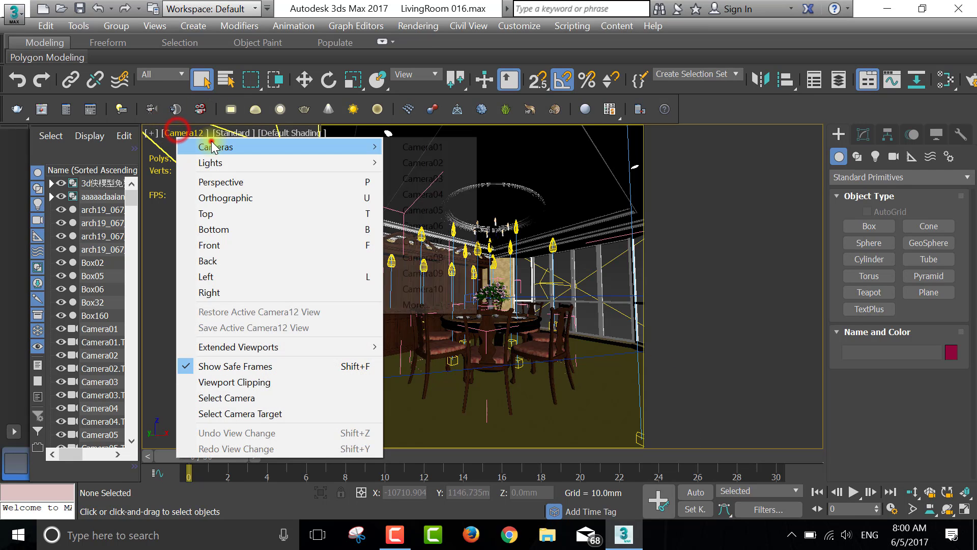
left_click(422, 149)
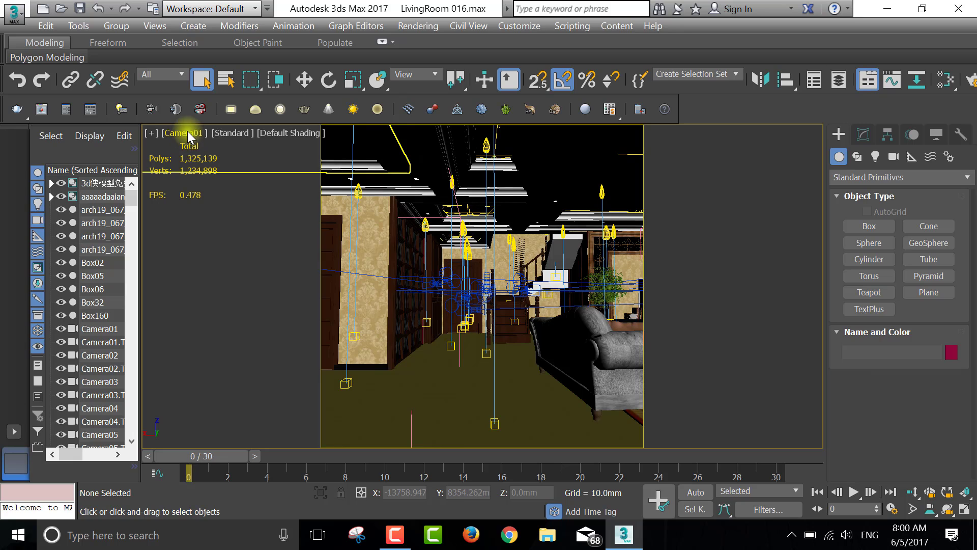
left_click(190, 133)
left_click(430, 161)
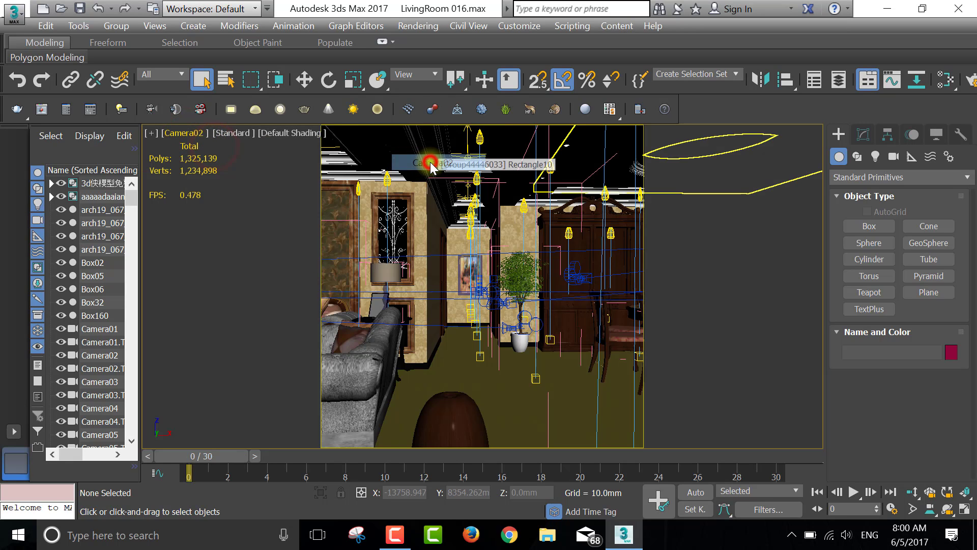
left_click(183, 133)
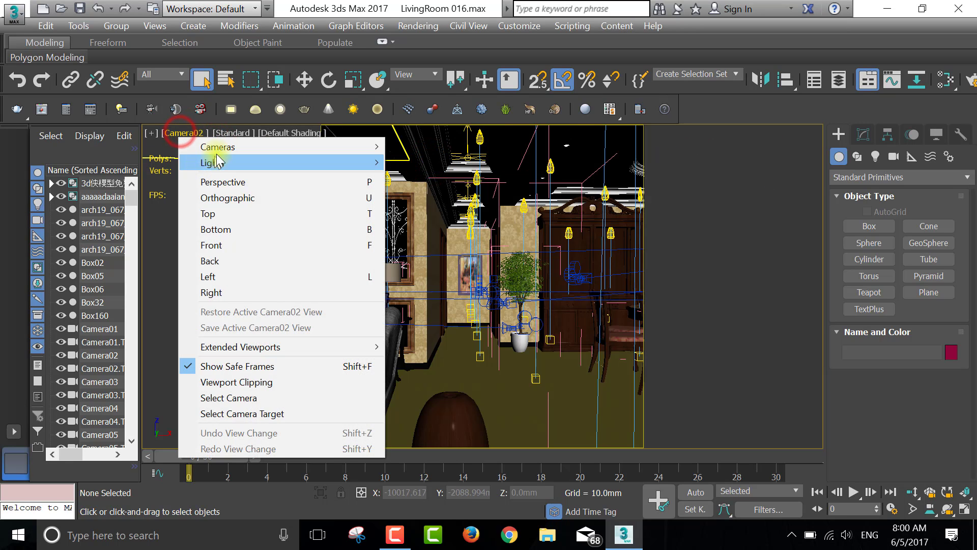
left_click(422, 179)
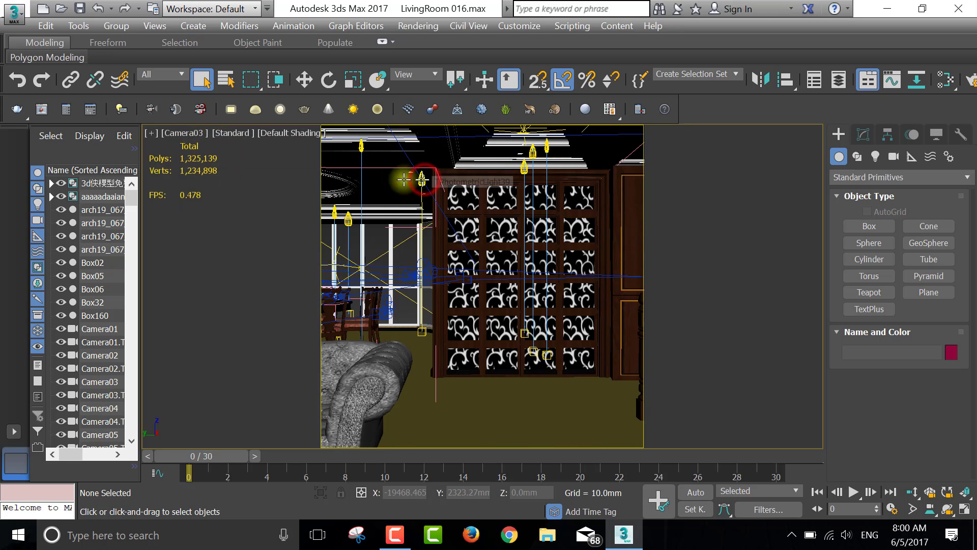
Preview the scene through Camera04, Camera06 and Camera07
left_click(188, 133)
mouse_move(232, 147)
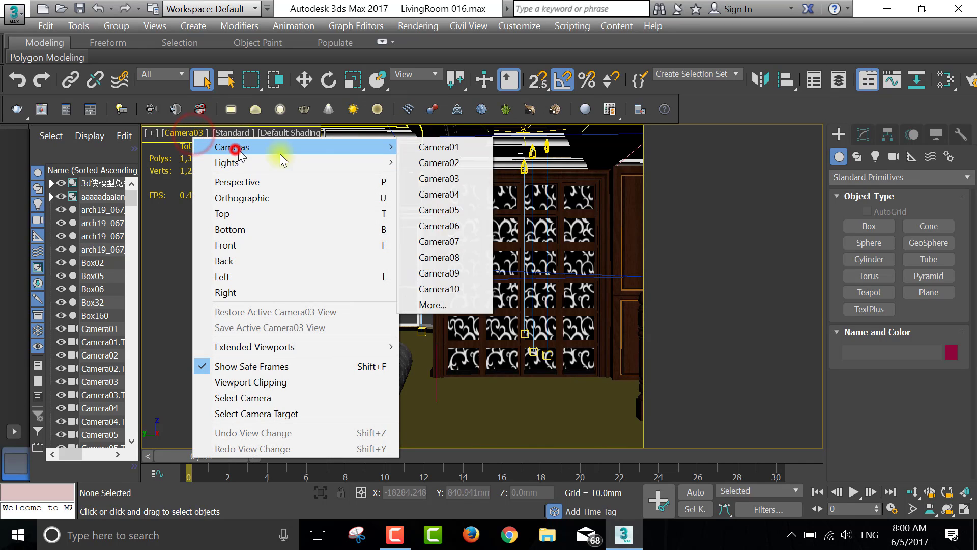
left_click(440, 196)
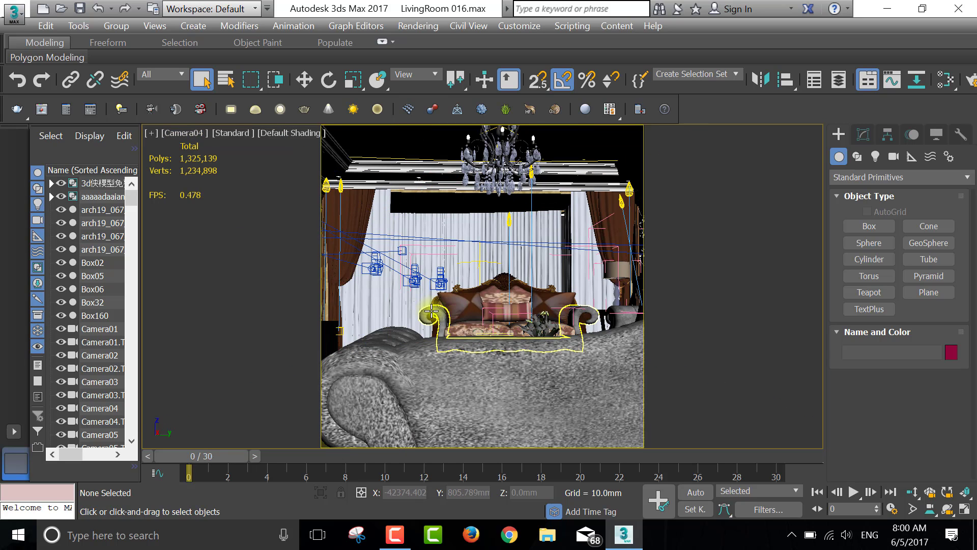
left_click(192, 133)
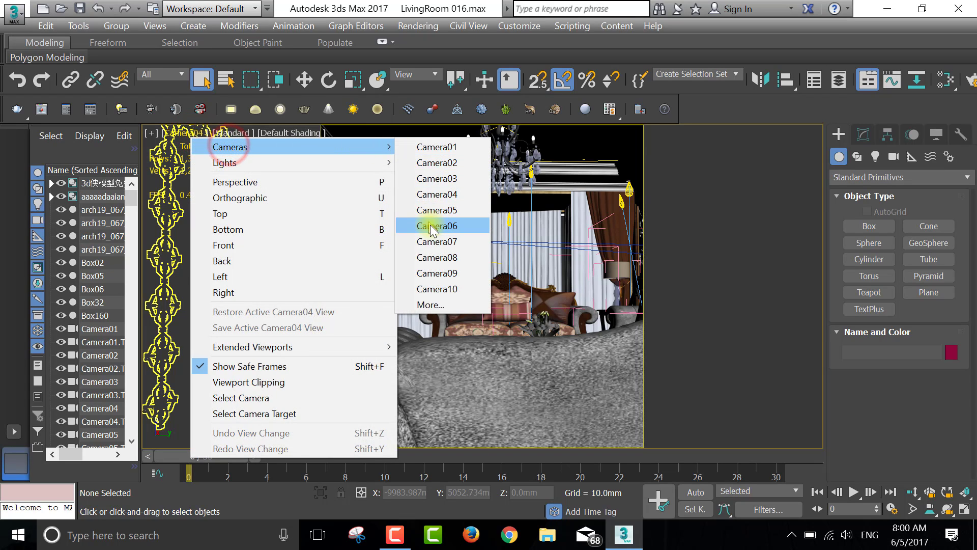
left_click(432, 227)
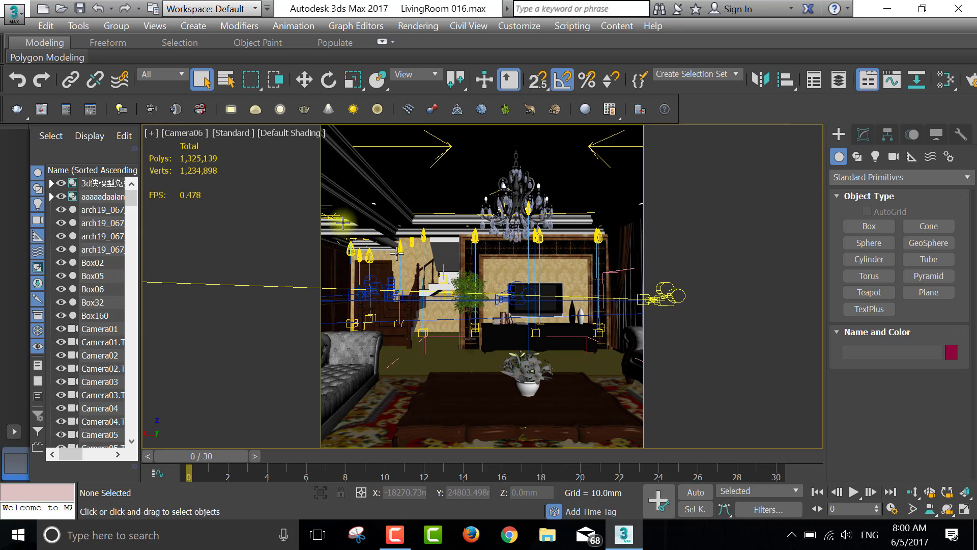
left_click(201, 133)
mouse_move(229, 146)
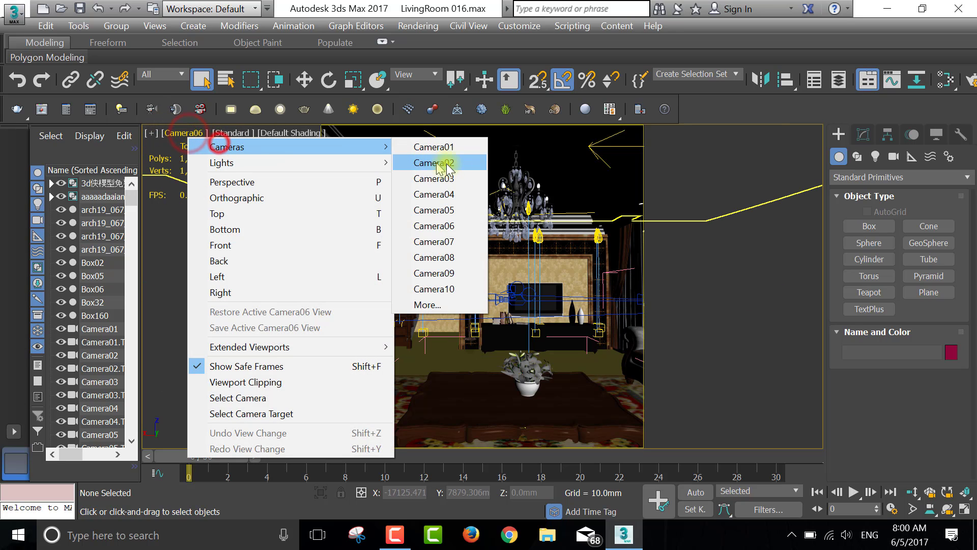
left_click(455, 242)
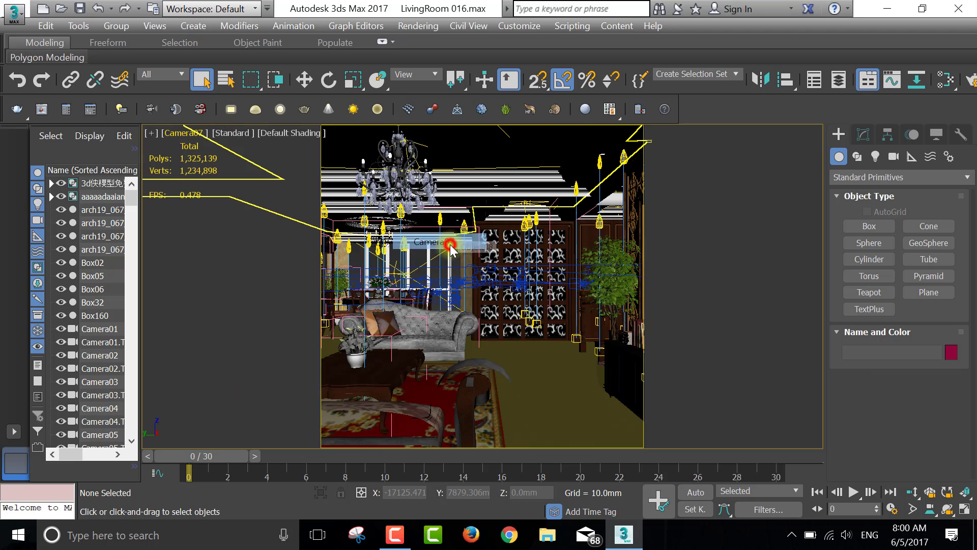
Step the viewport through Camera08, Camera09 and Camera10
left_click(189, 134)
mouse_move(224, 146)
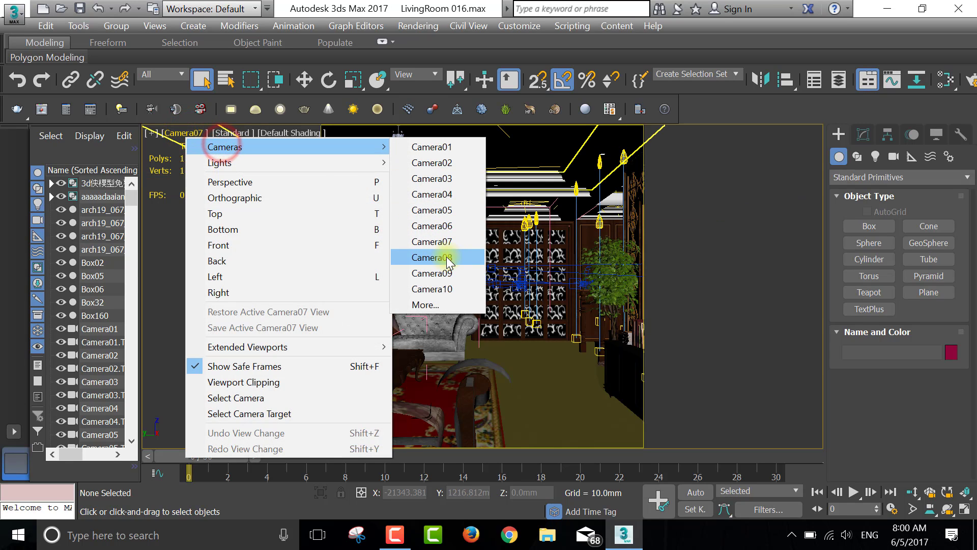
left_click(447, 256)
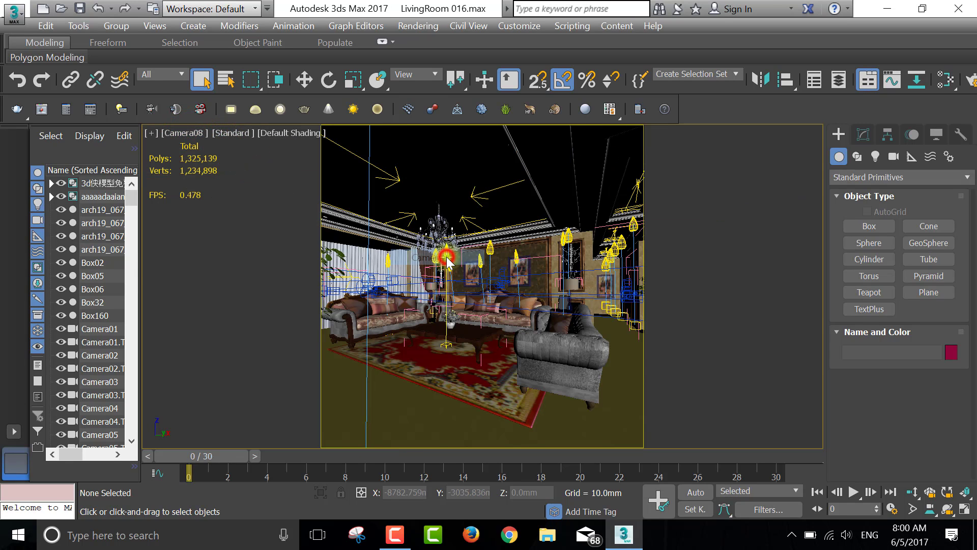
left_click(189, 133)
mouse_move(229, 146)
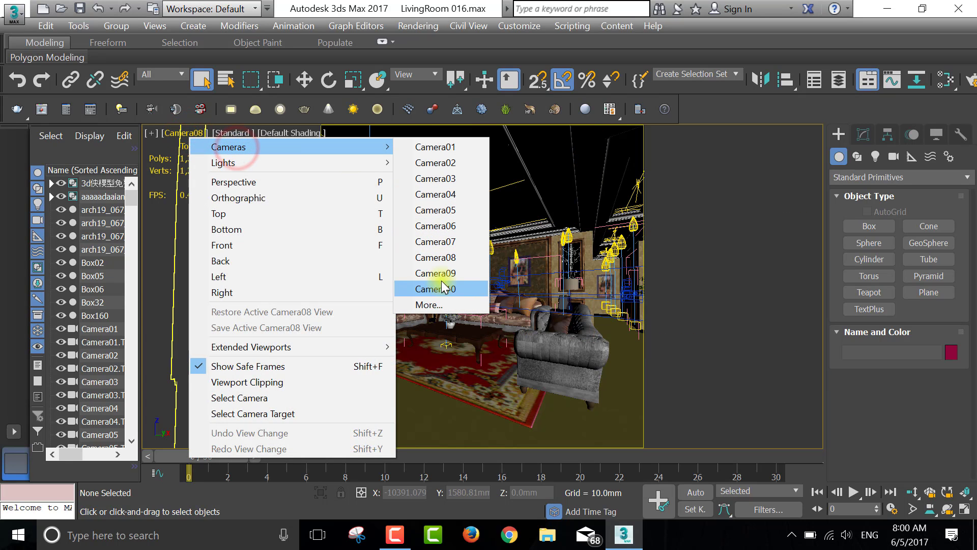
left_click(439, 274)
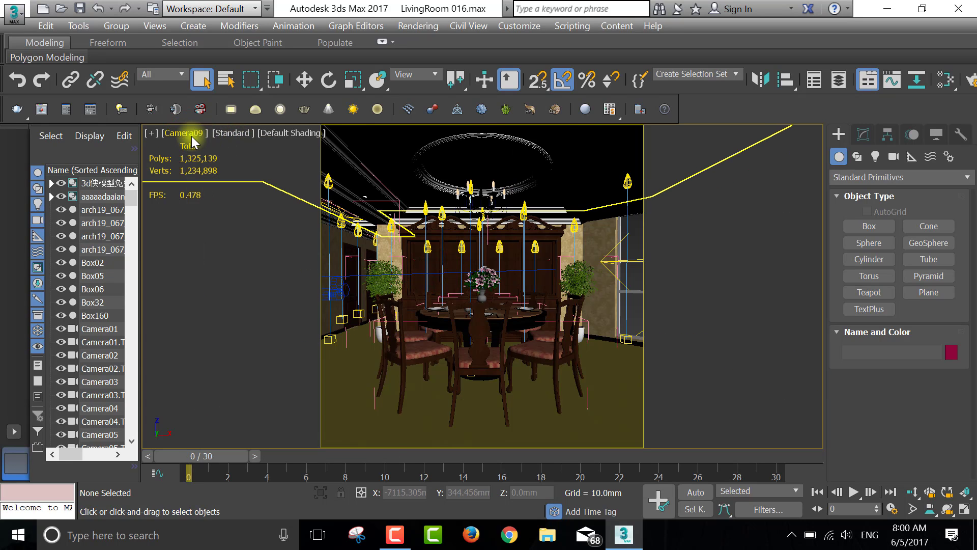
left_click(191, 136)
left_click(451, 286)
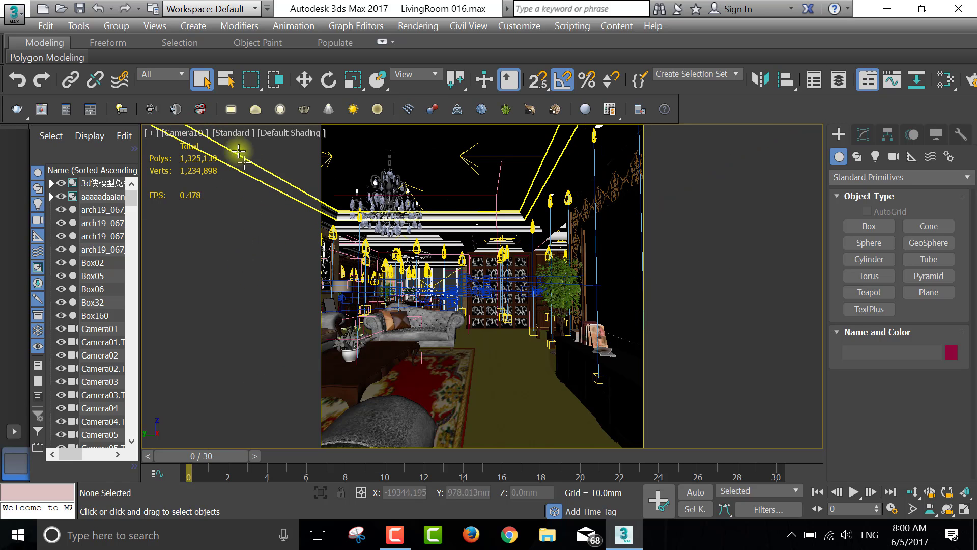
left_click(202, 135)
Switch the viewport to Camera10 using the full camera list
left_click(271, 148)
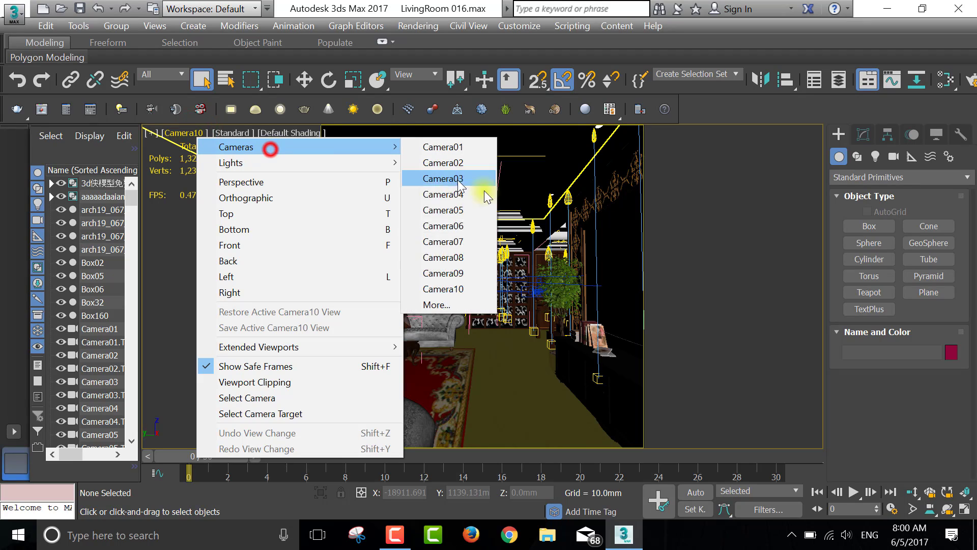
left_click(467, 307)
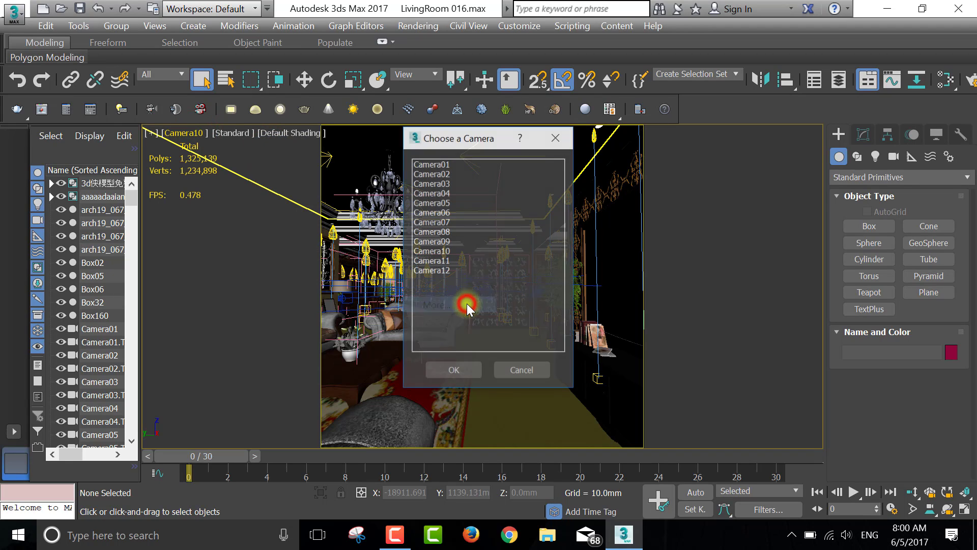
left_click(436, 261)
left_click(438, 251)
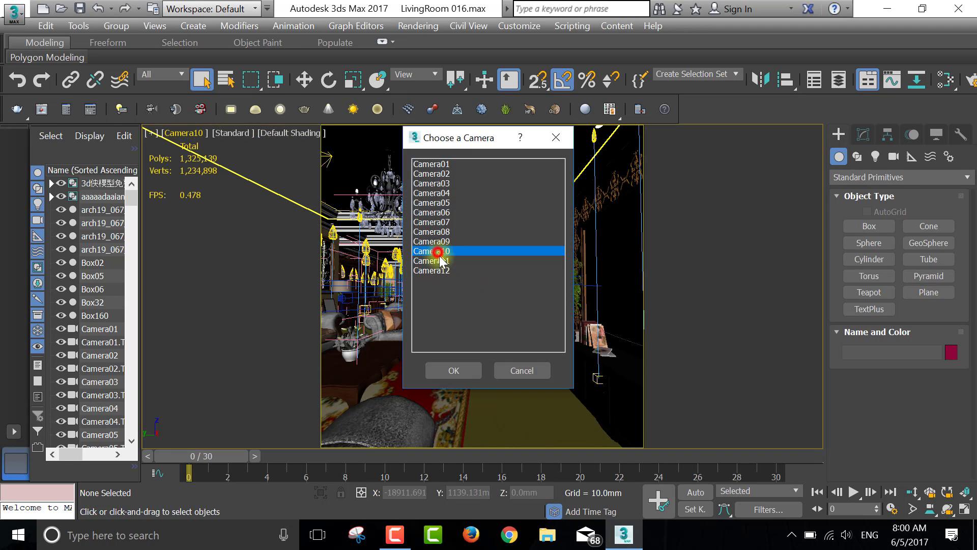
left_click(464, 367)
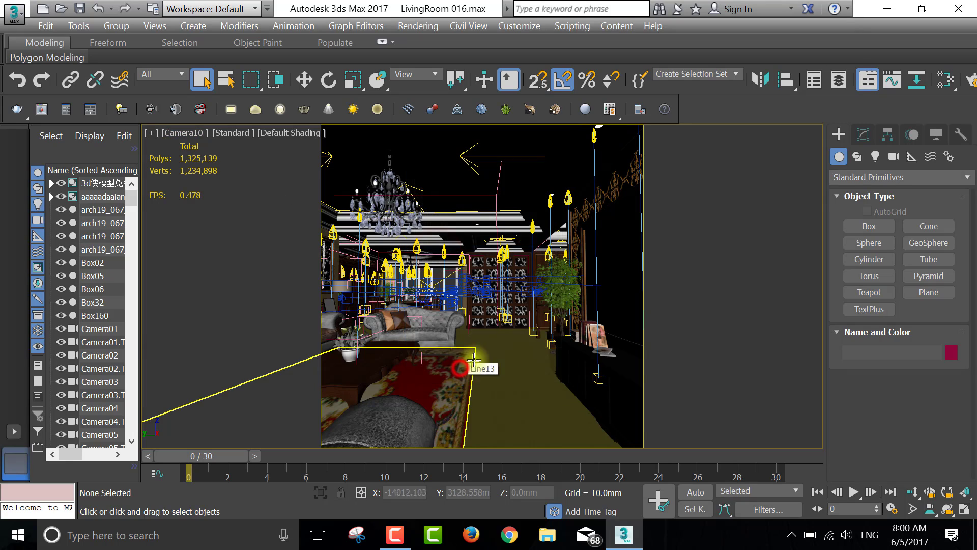
Switch the viewport to Camera11 using the full camera list
left_click(194, 130)
left_click(227, 145)
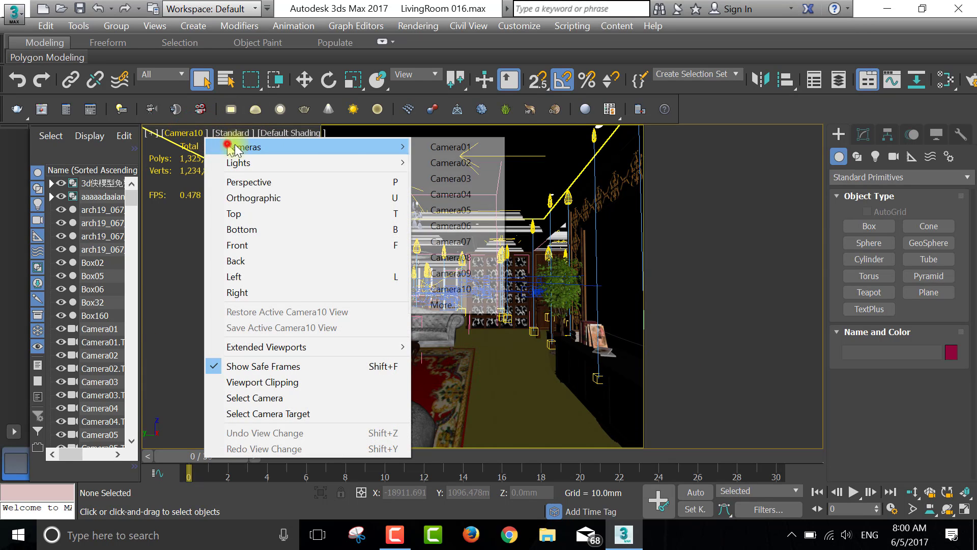
left_click(443, 305)
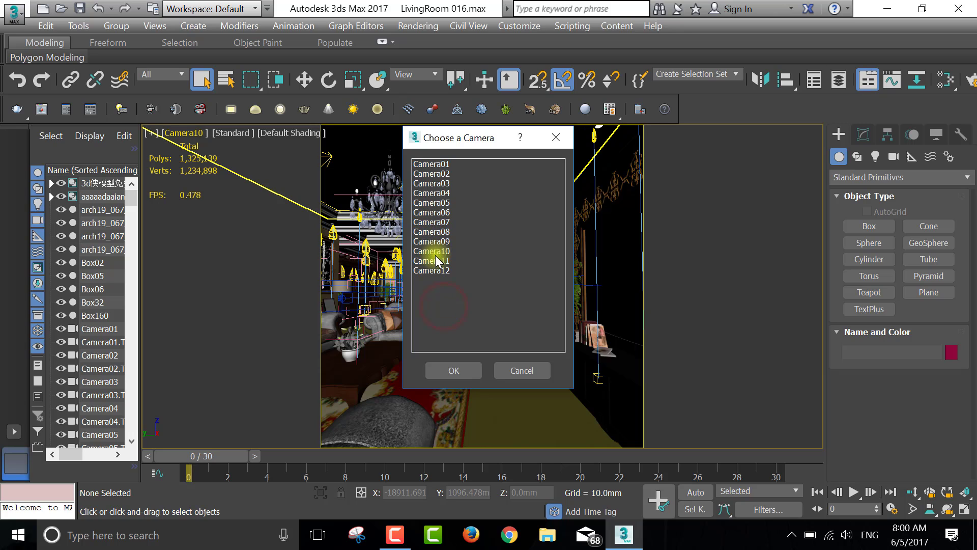
left_click(433, 261)
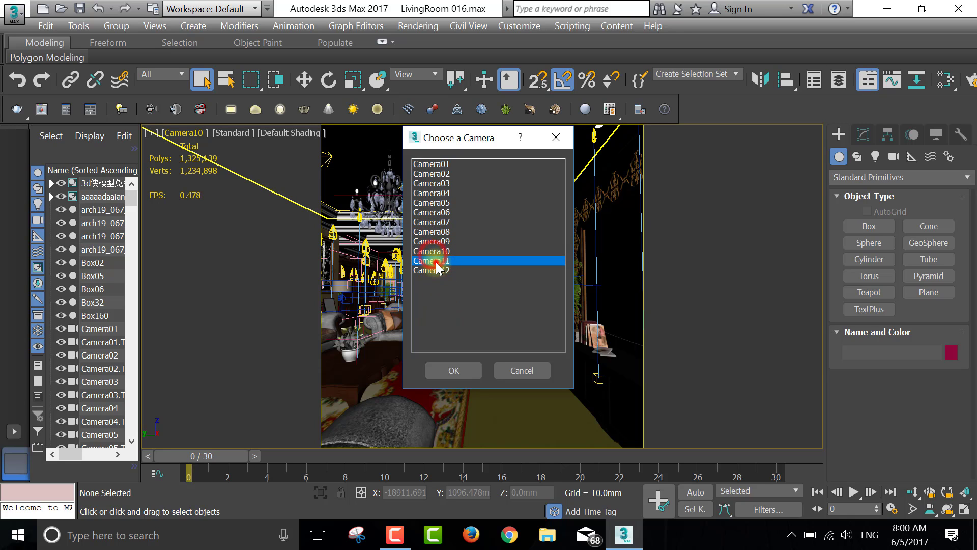
left_click(455, 369)
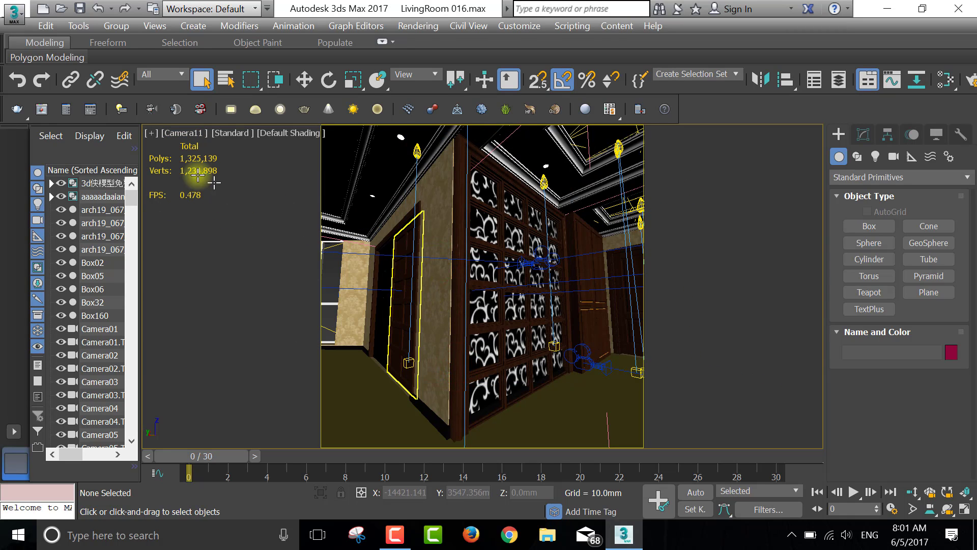
Preview Camera01, Camera02 and Camera04, panning Camera04 to center the sofa
left_click(175, 133)
mouse_move(222, 147)
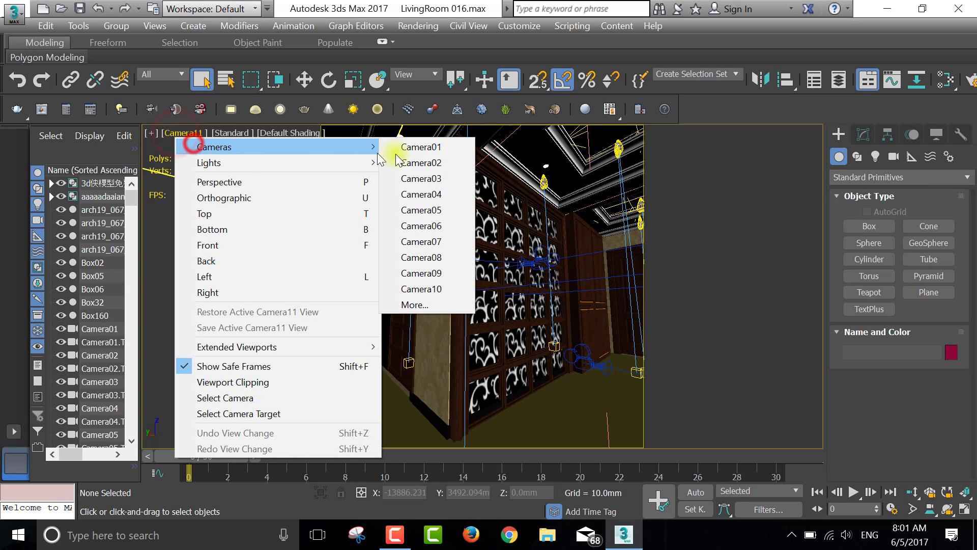
left_click(428, 148)
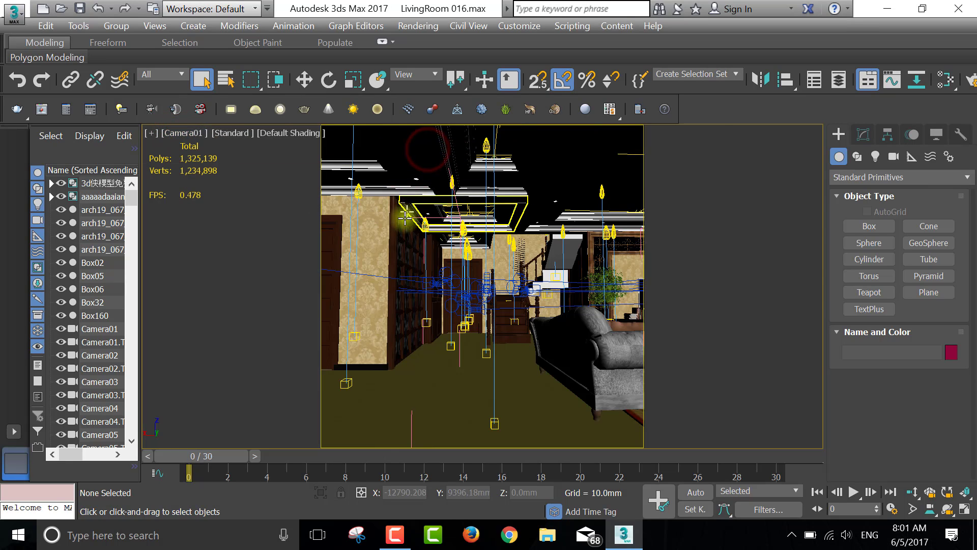
left_click(191, 133)
mouse_move(229, 146)
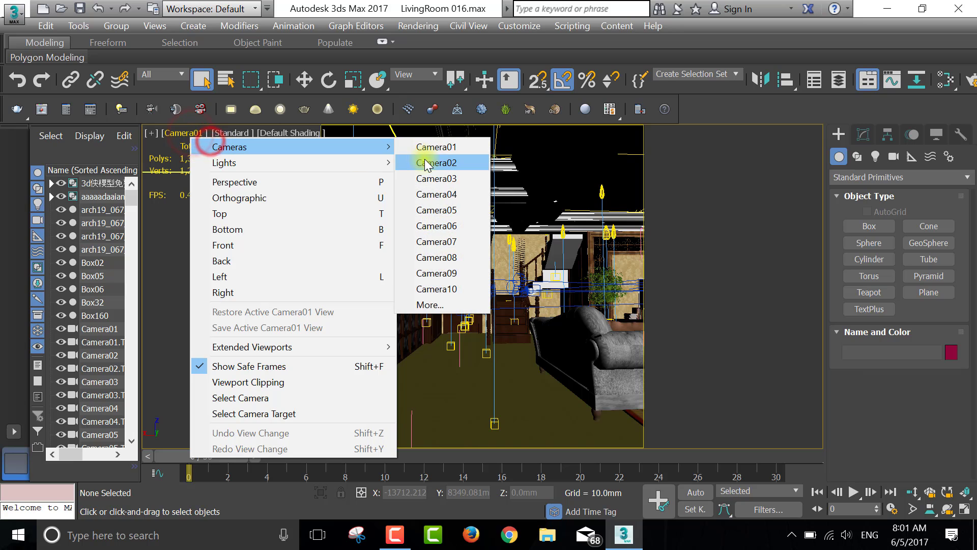
left_click(428, 161)
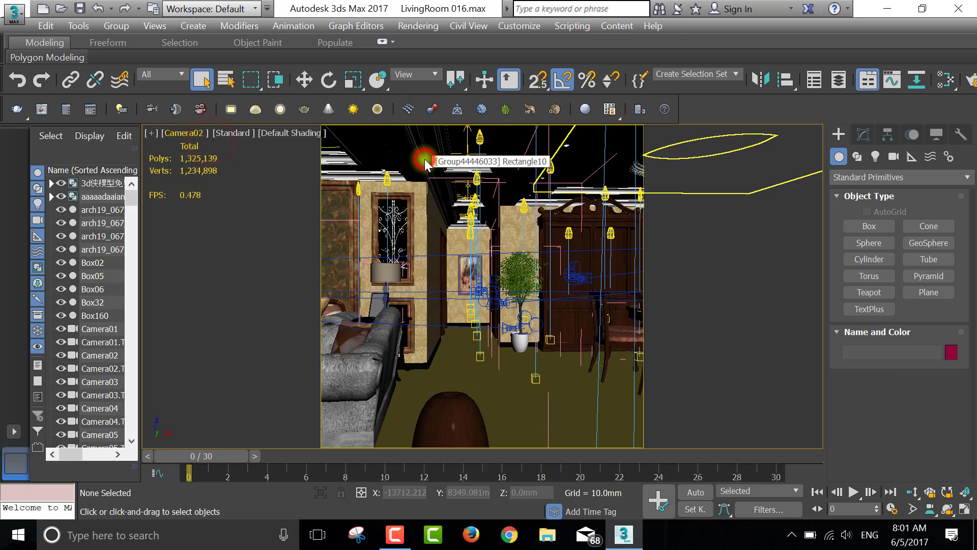
left_click(184, 133)
left_click(435, 194)
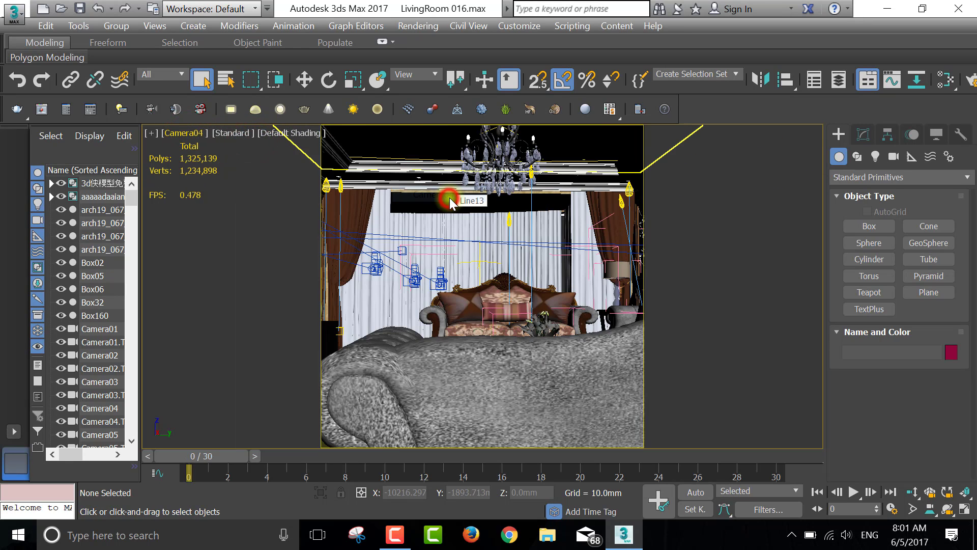
middle_click_drag(529, 272, 485, 294)
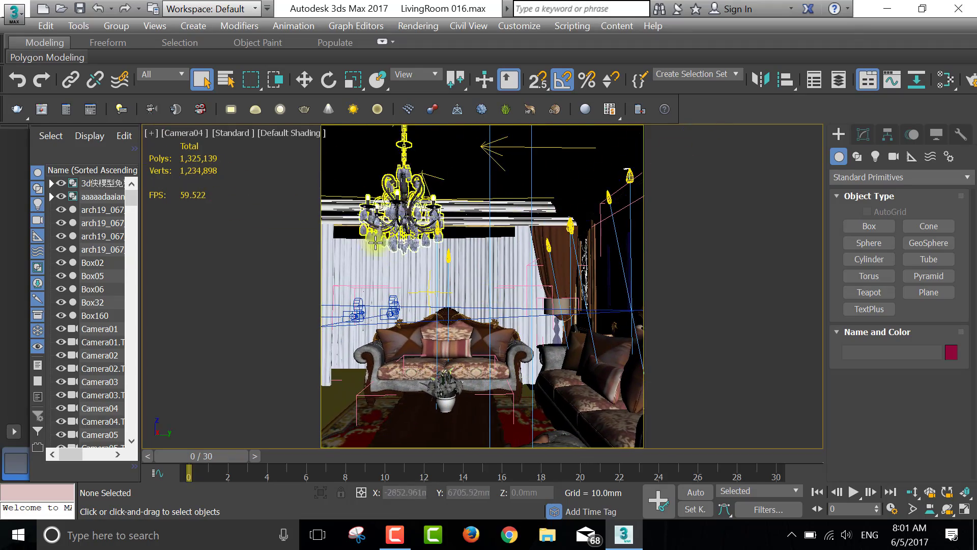
mouse_move(356, 239)
middle_mouse_down()
mouse_move(491, 240)
mouse_move(373, 241)
mouse_move(382, 229)
mouse_move(390, 251)
middle_mouse_up()
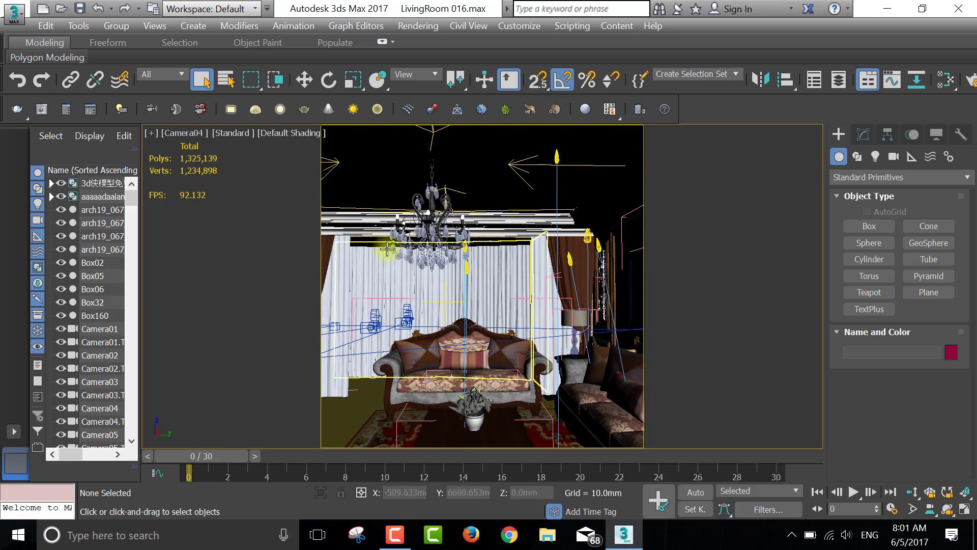
Settle the viewport on Camera05's frontal view of the sofas and chandelier
left_click(185, 133)
mouse_move(224, 147)
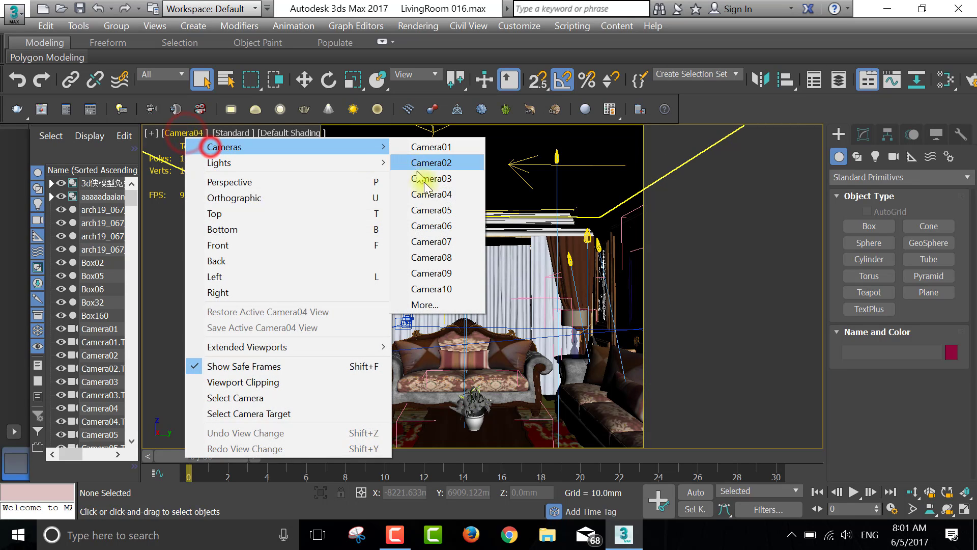
left_click(431, 211)
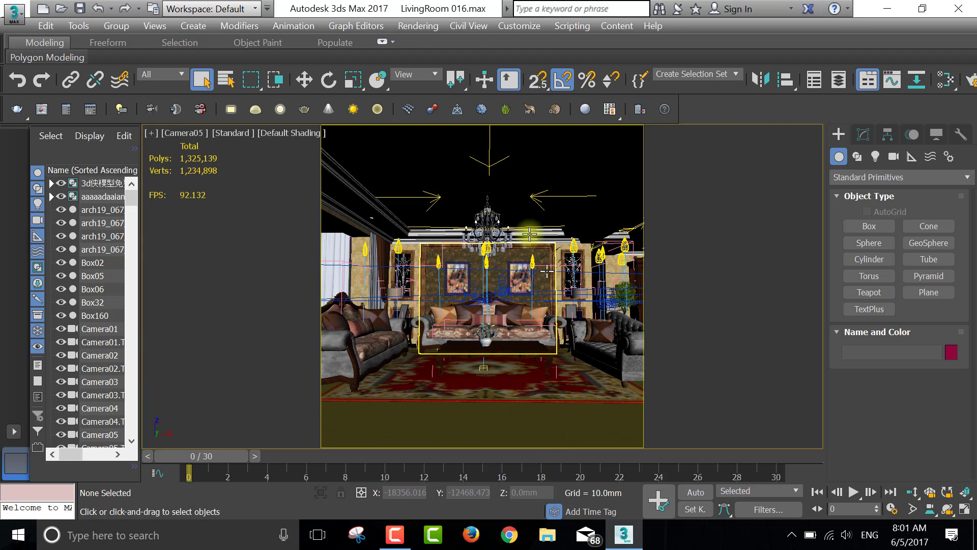
left_click(425, 26)
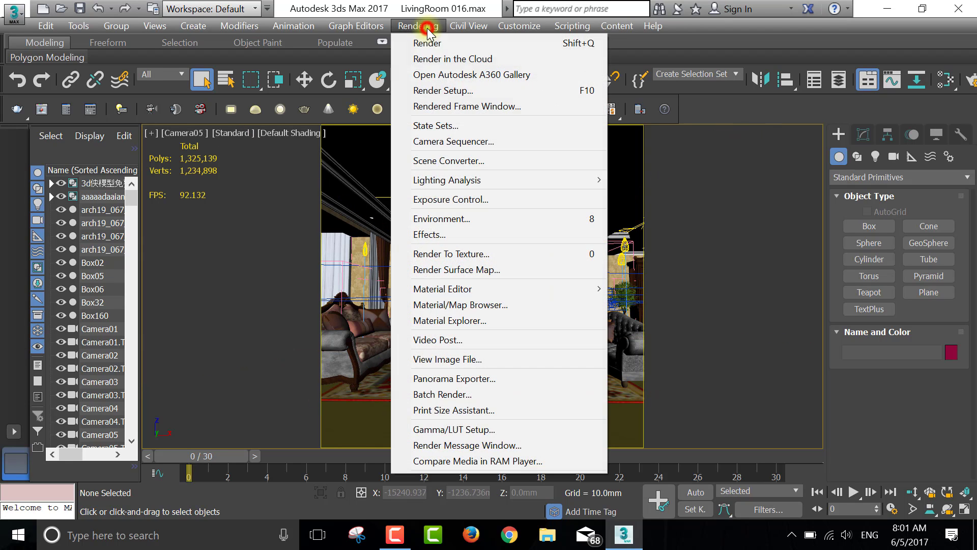
Set the render output size to the HDTV (video) 1920x1080 preset
left_click(435, 91)
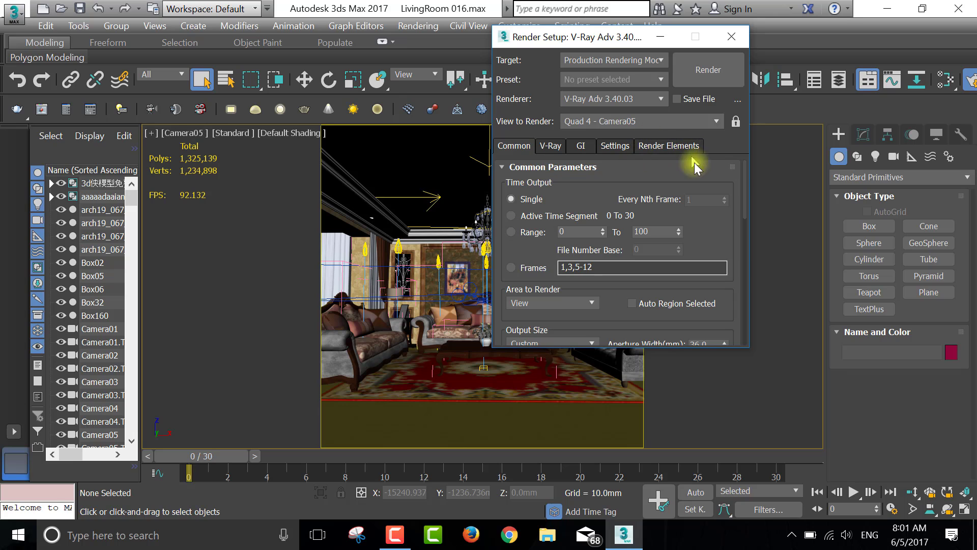
mouse_move(742, 170)
left_mouse_down()
mouse_move(741, 255)
mouse_move(735, 204)
left_mouse_up()
left_click(578, 211)
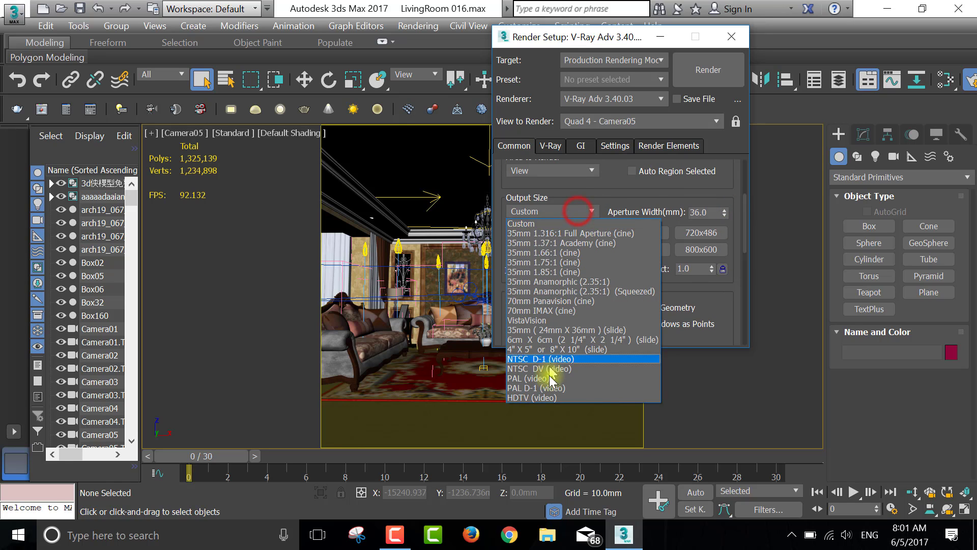
left_click(547, 397)
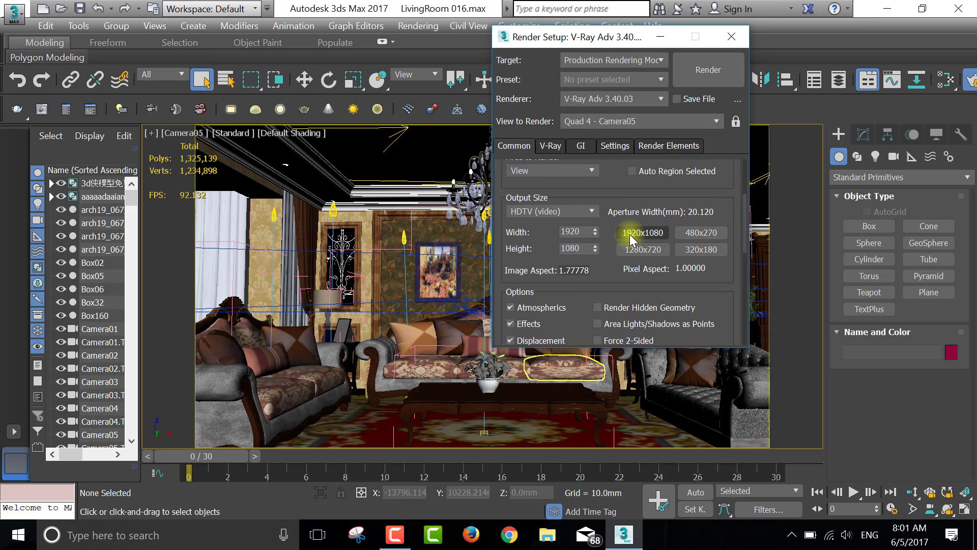
scroll(747, 214, "down", 5)
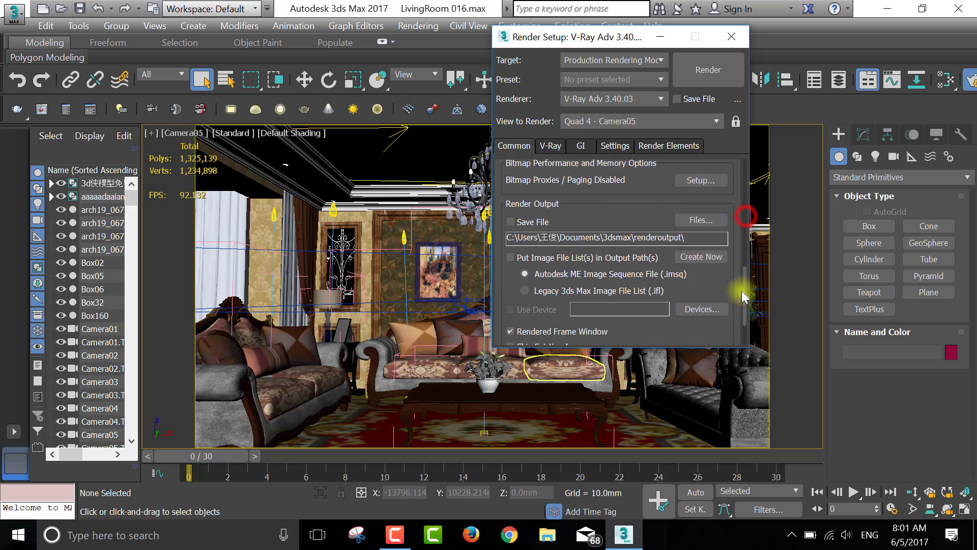
scroll(736, 239, "down", 2)
Save renders automatically to the Desktop as Living Room 016.tif
left_click(701, 173)
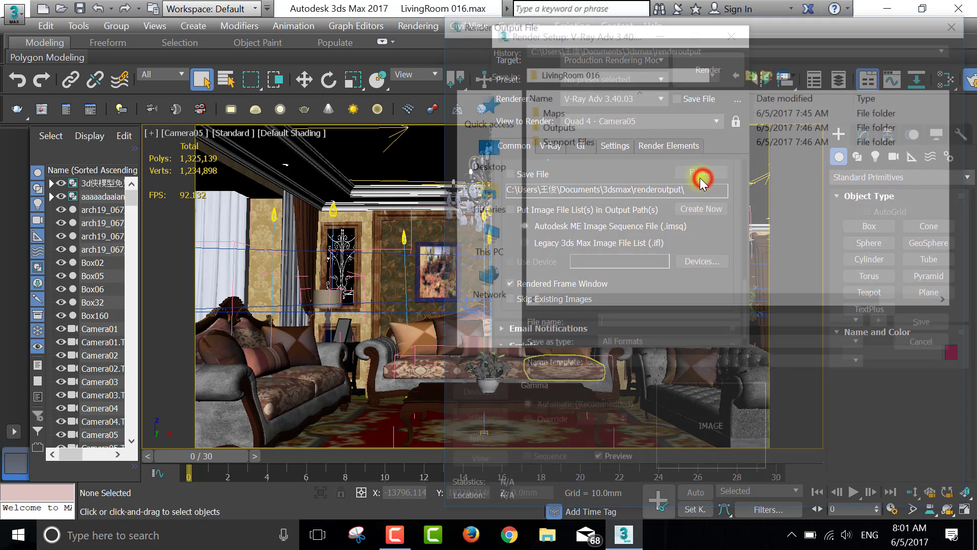
left_click(483, 147)
left_click(656, 318)
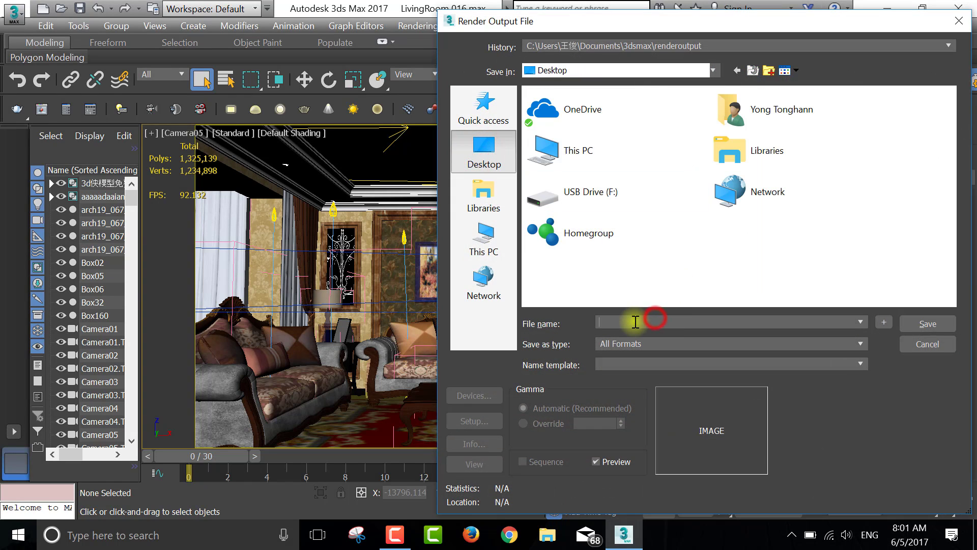
type("Living Room 016")
left_click(619, 346)
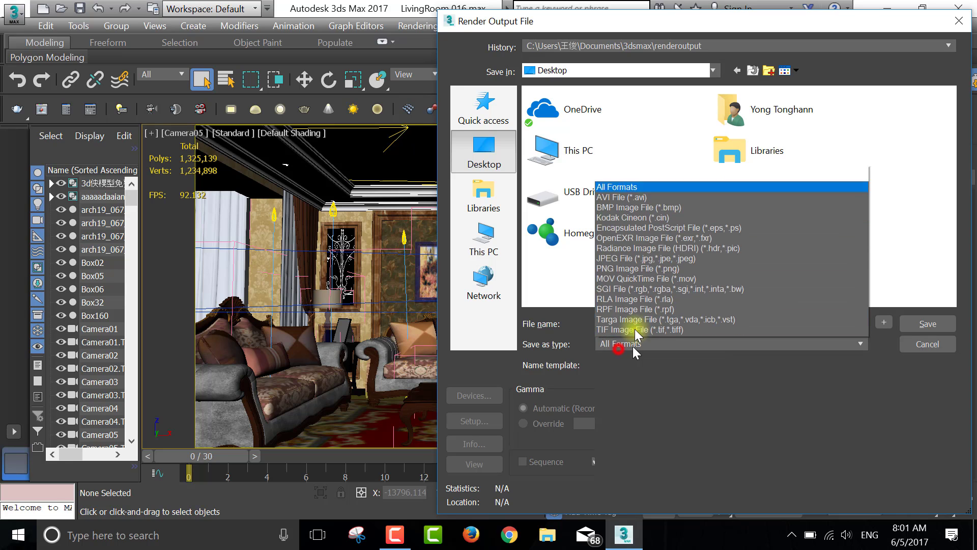
left_click(657, 281)
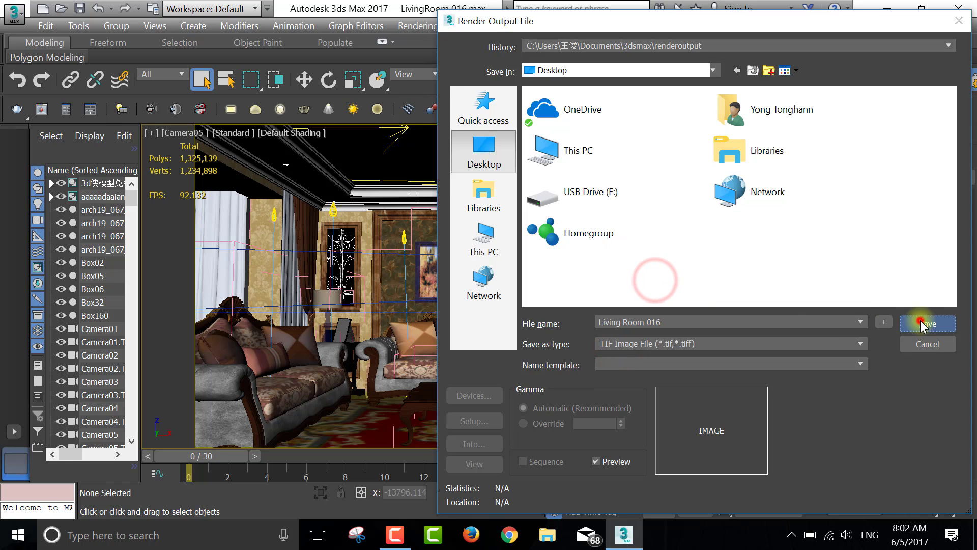
left_click(928, 324)
left_click(779, 297)
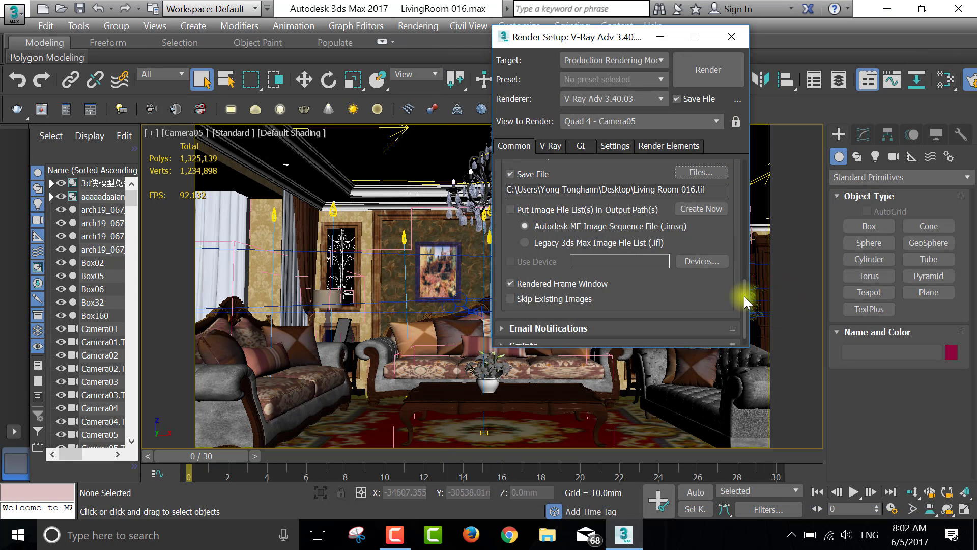
left_click_drag(745, 302, 745, 349)
scroll(672, 343, "down", 2)
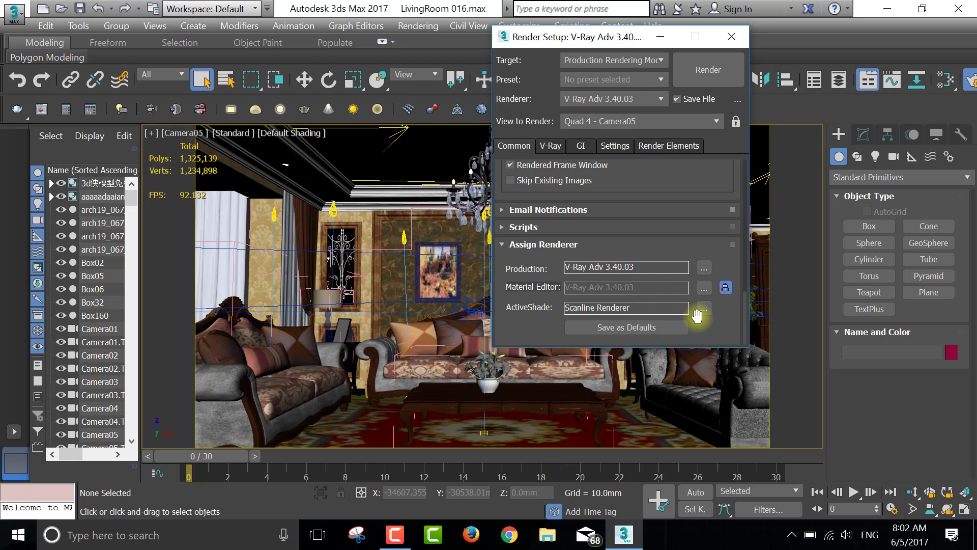
Assign V-Ray RT 3.40.03 to ActiveShade and keep the V-Ray frame buffer enabled
left_click(613, 260)
left_click(560, 122)
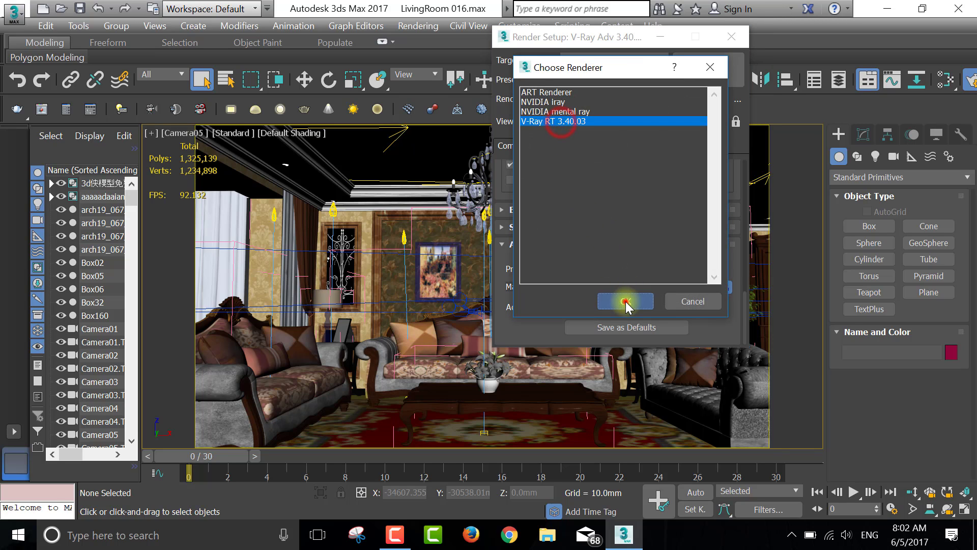
left_click(626, 303)
left_click(550, 144)
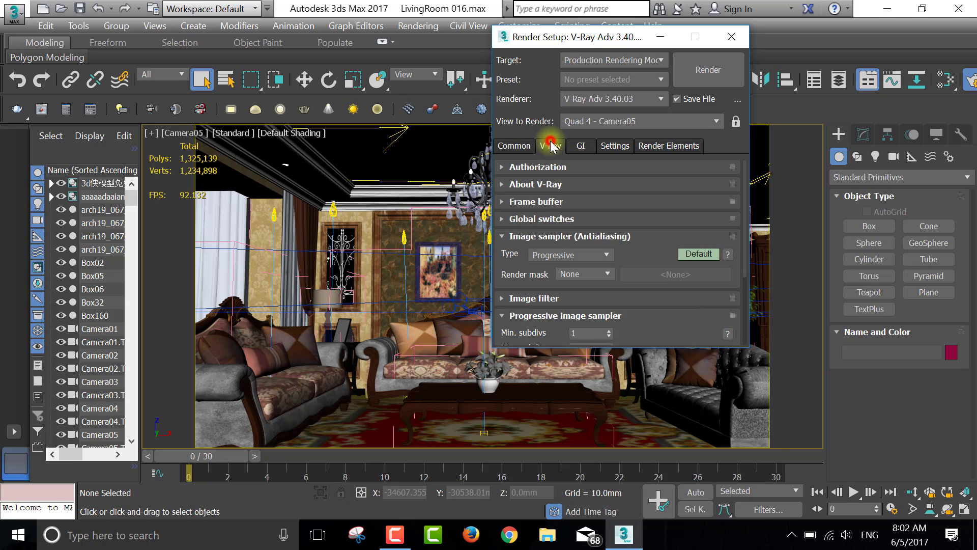
left_click(527, 203)
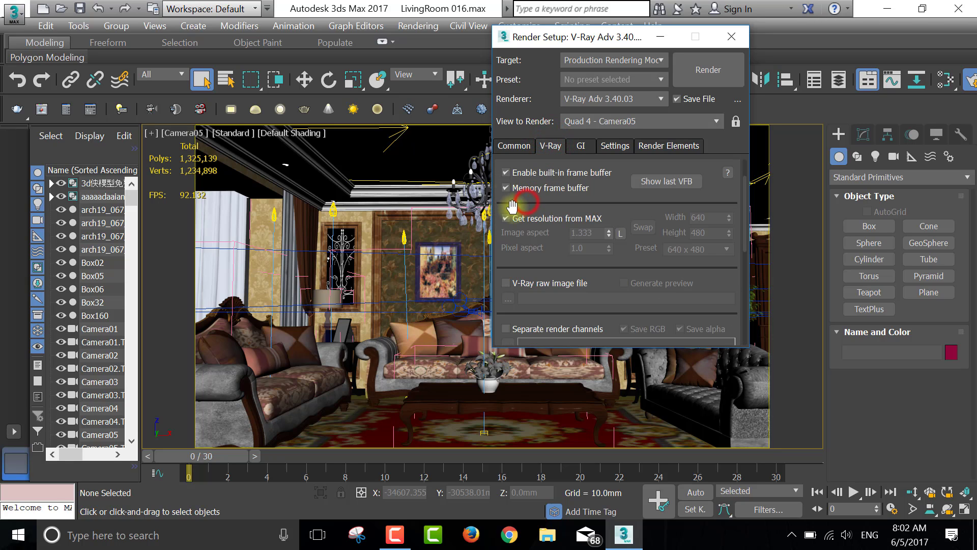
left_click(506, 174)
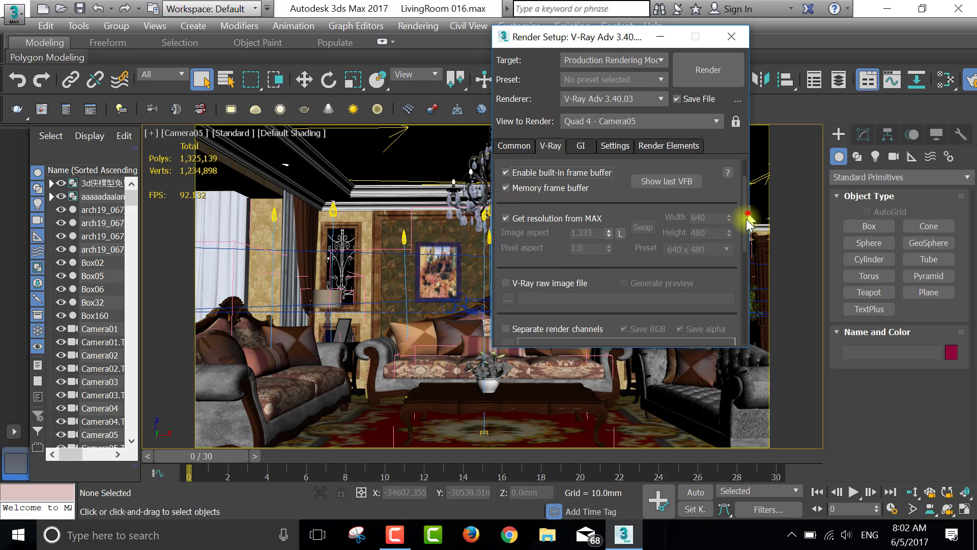
Set the V-Ray image sampler settings to Advanced mode
left_click_drag(744, 224, 743, 272)
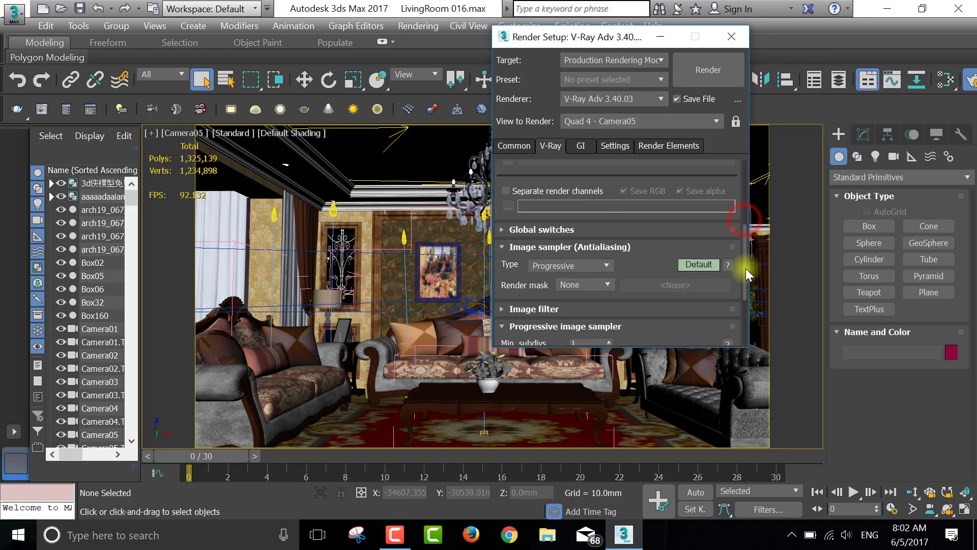
left_click(497, 228)
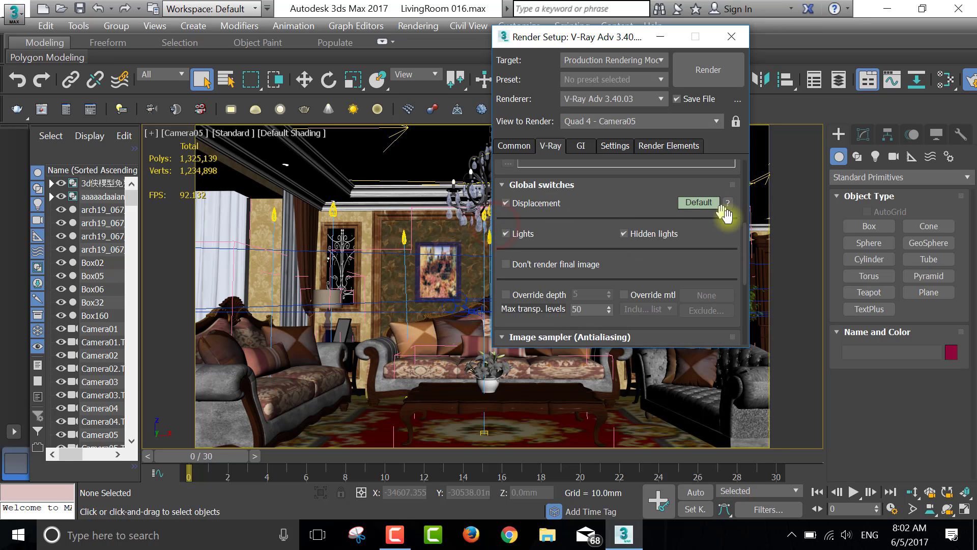
left_click_drag(744, 242, 739, 285)
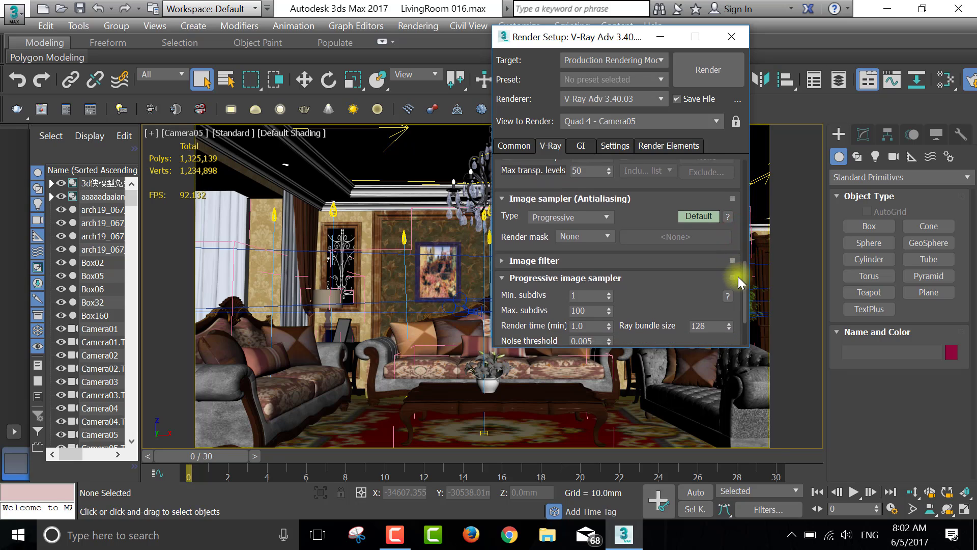
scroll(739, 286, "down", 2)
scroll(739, 292, "down", 1)
scroll(739, 292, "up", 1)
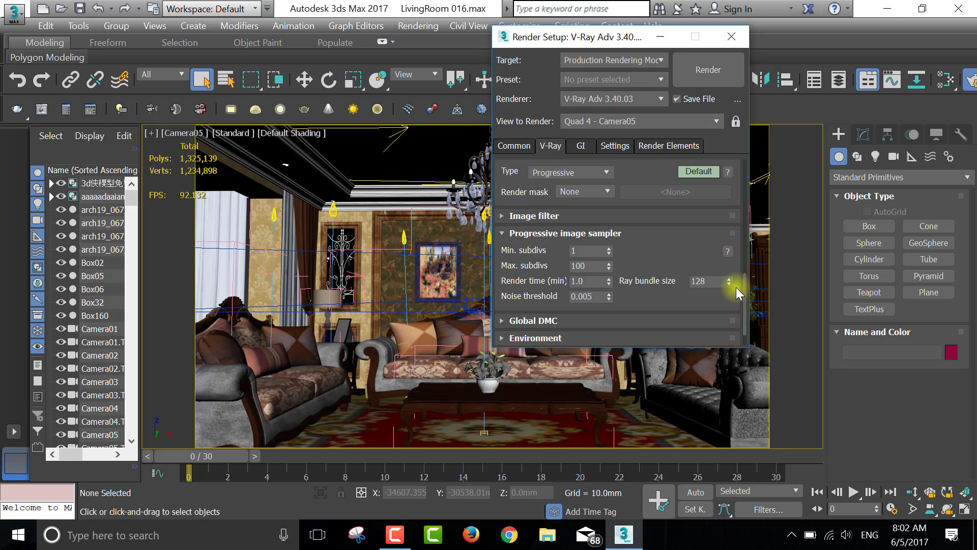
left_click(691, 175)
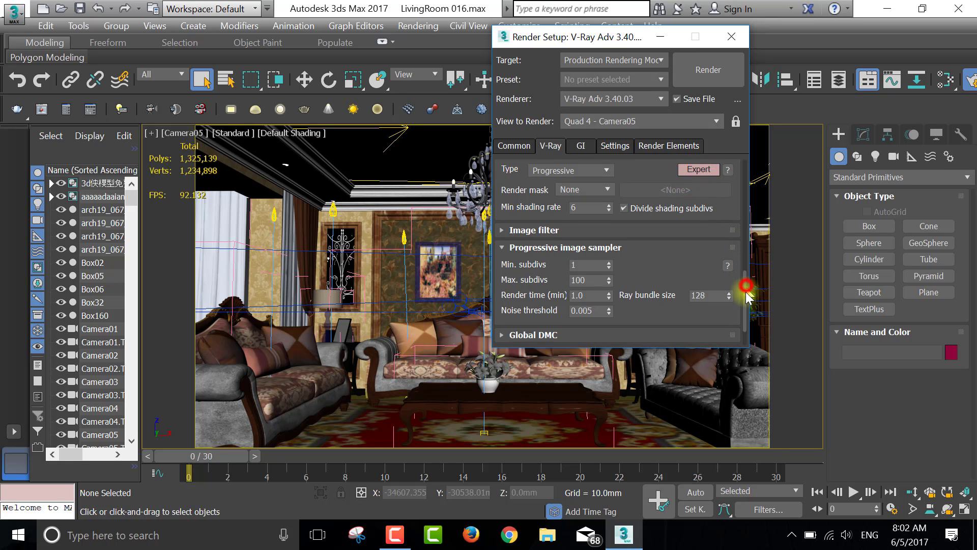
Uncheck Lock noise pattern in the Global DMC settings
scroll(738, 283, "down", 3)
left_click(506, 286)
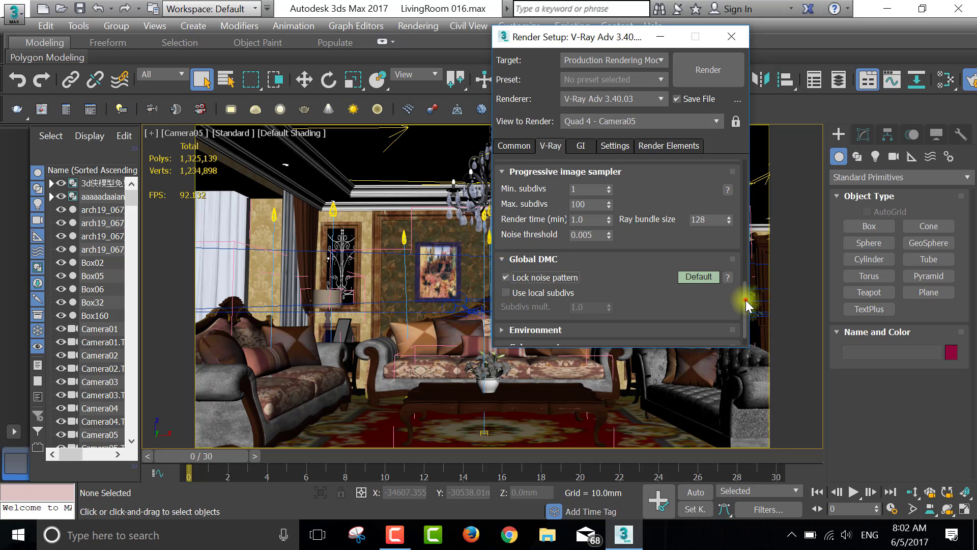
left_click_drag(746, 305, 746, 313)
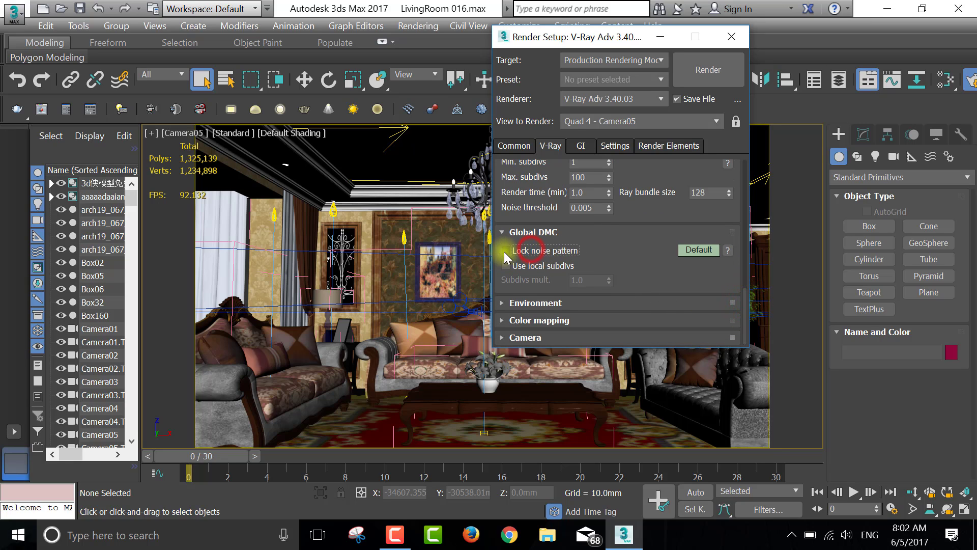
left_click(505, 250)
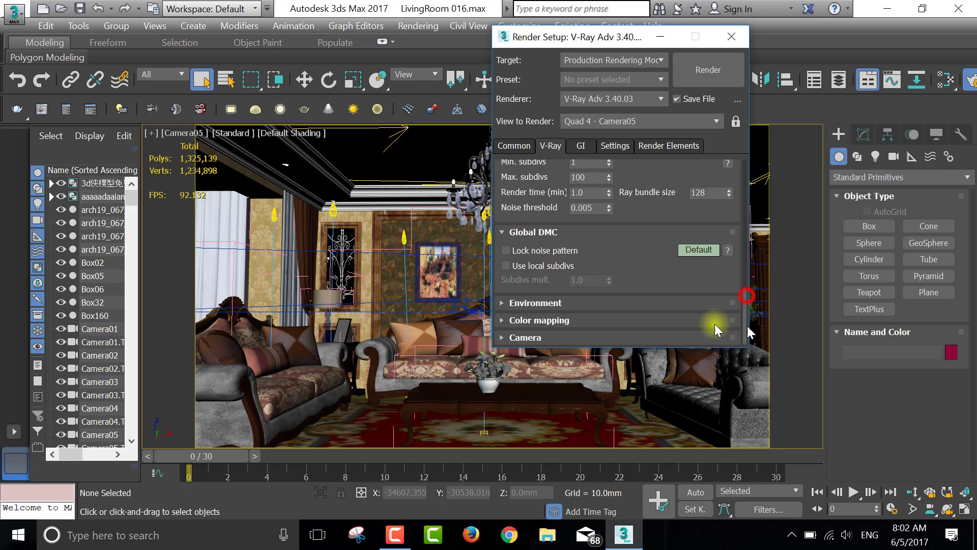
Enable the GI and reflection/refraction environment overrides
left_click(499, 303)
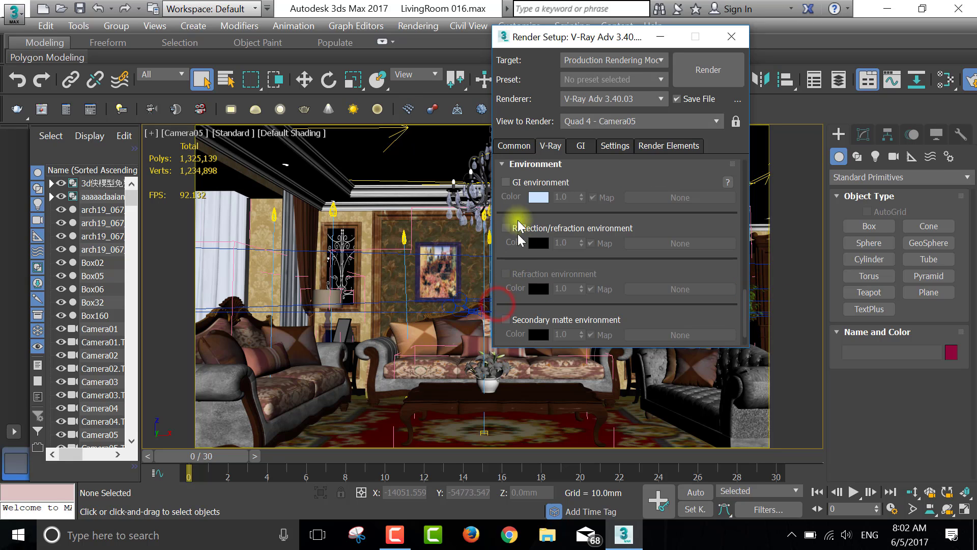
left_click(506, 182)
left_click(505, 228)
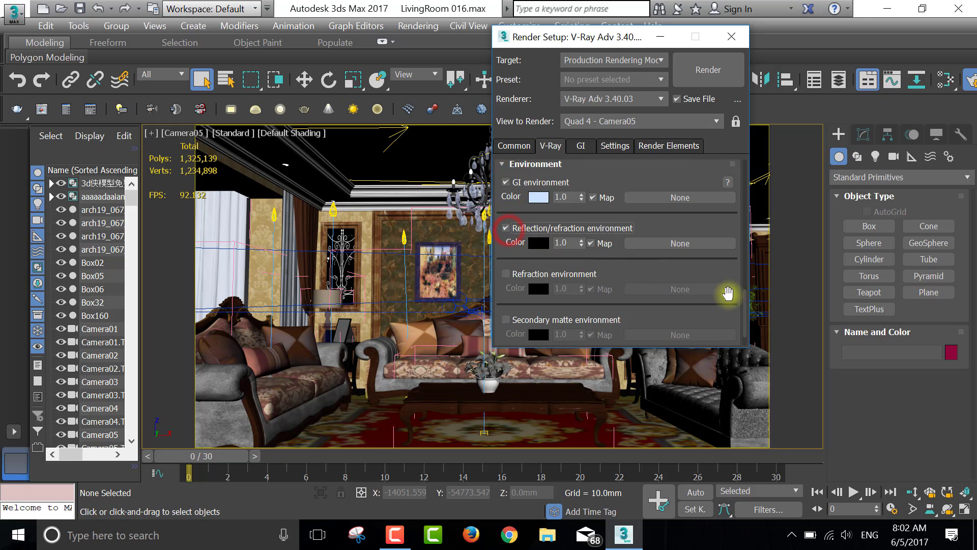
left_click(745, 308)
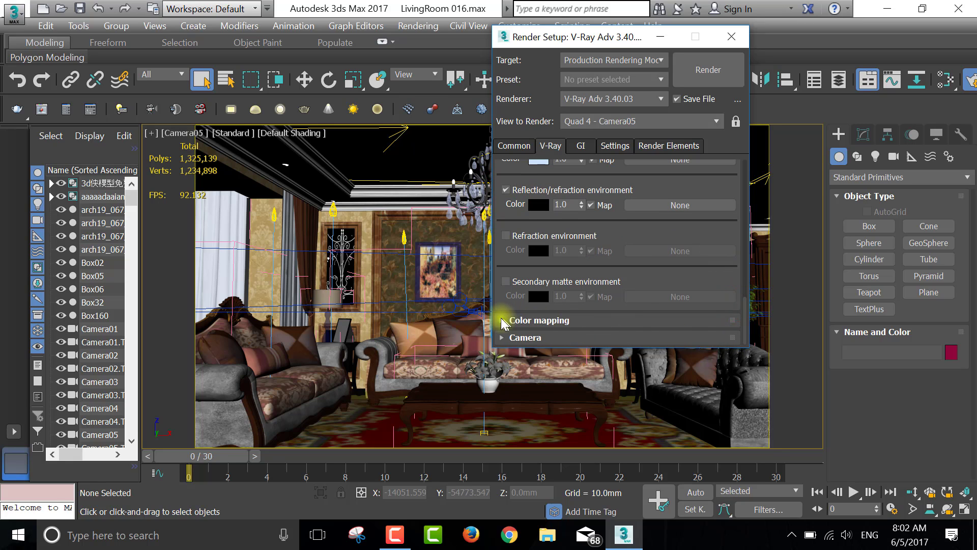
left_click(502, 321)
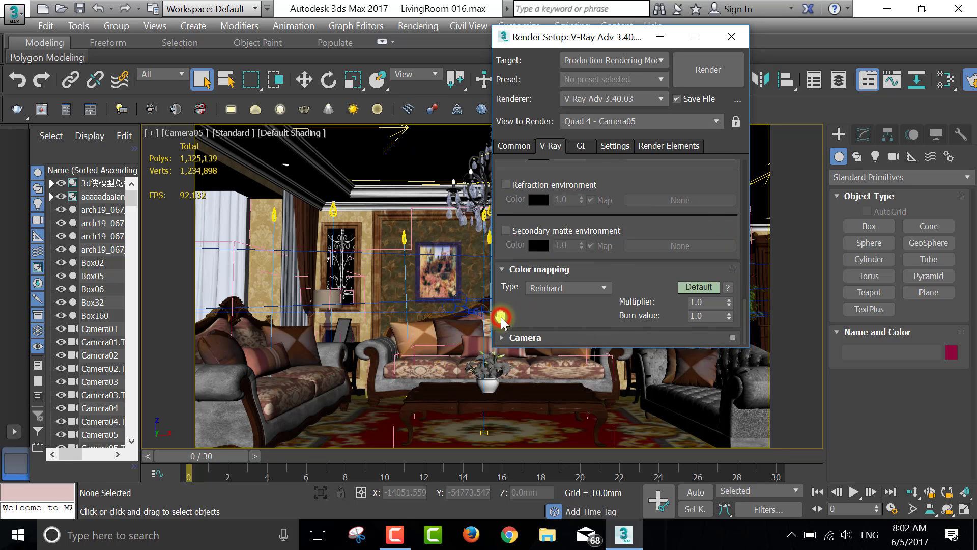
left_click(578, 148)
left_click(589, 202)
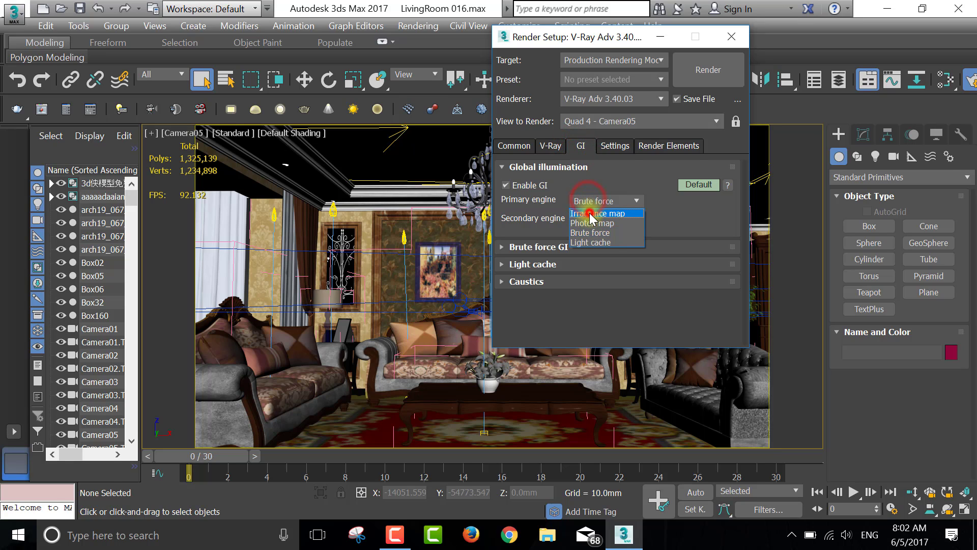
Set Irradiance map as primary and Light cache as secondary GI engine, High preset
left_click(590, 214)
left_click(593, 261)
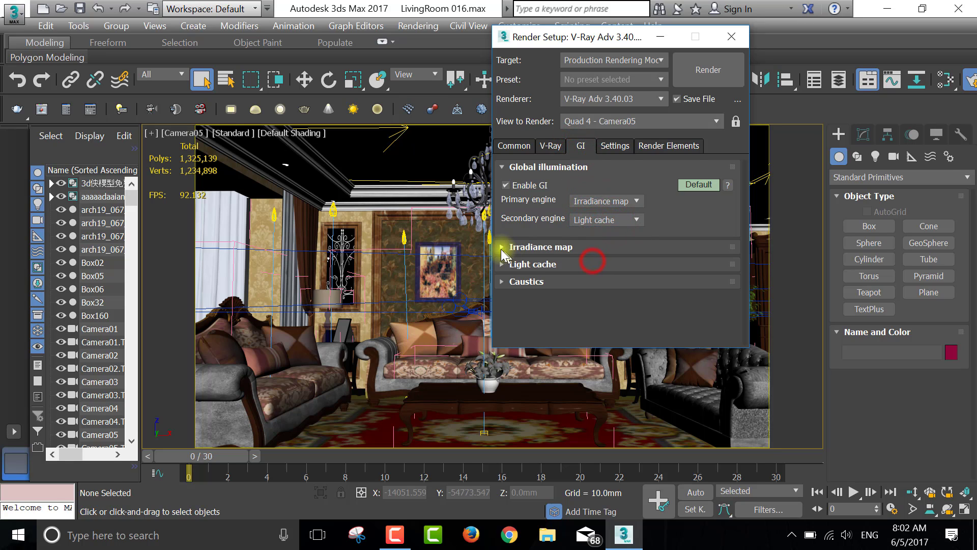
left_click(502, 247)
left_click(588, 179)
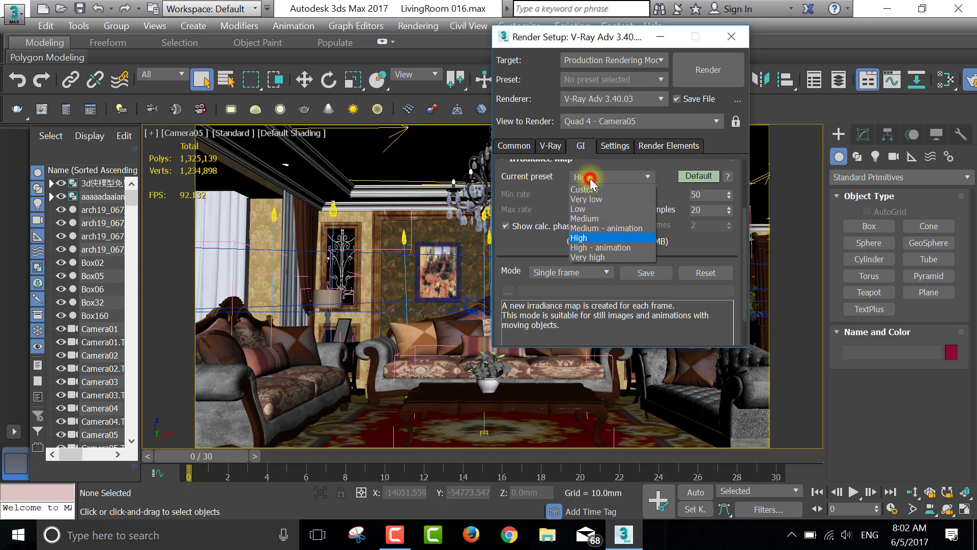
left_click(591, 236)
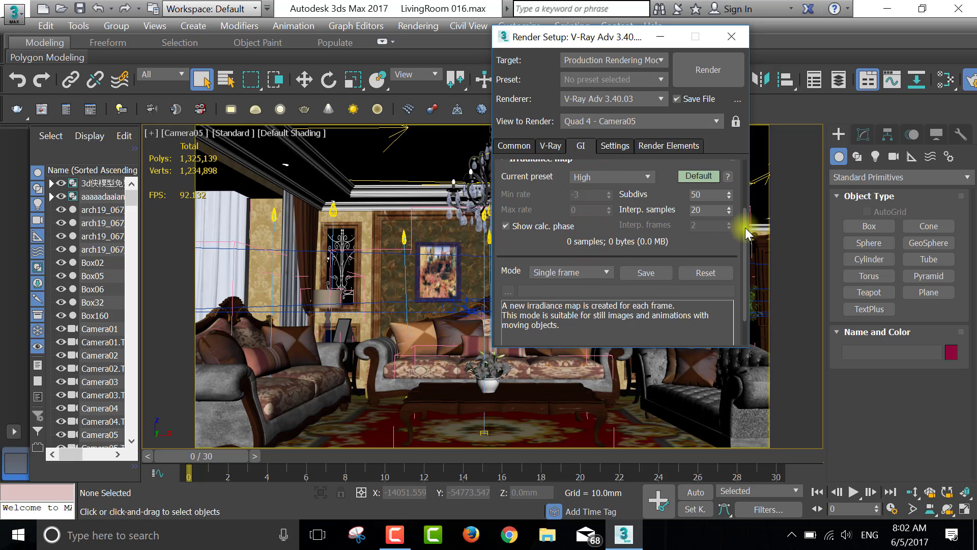
scroll(746, 234, "down", 2)
left_click(544, 320)
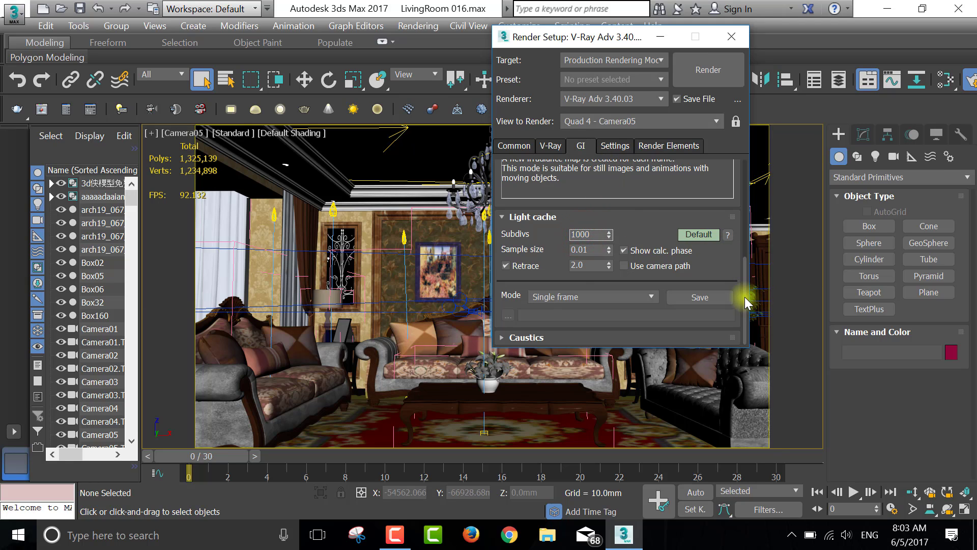
Keep Triangulation as the bucket sequence and move Render Setup aside
left_click(614, 146)
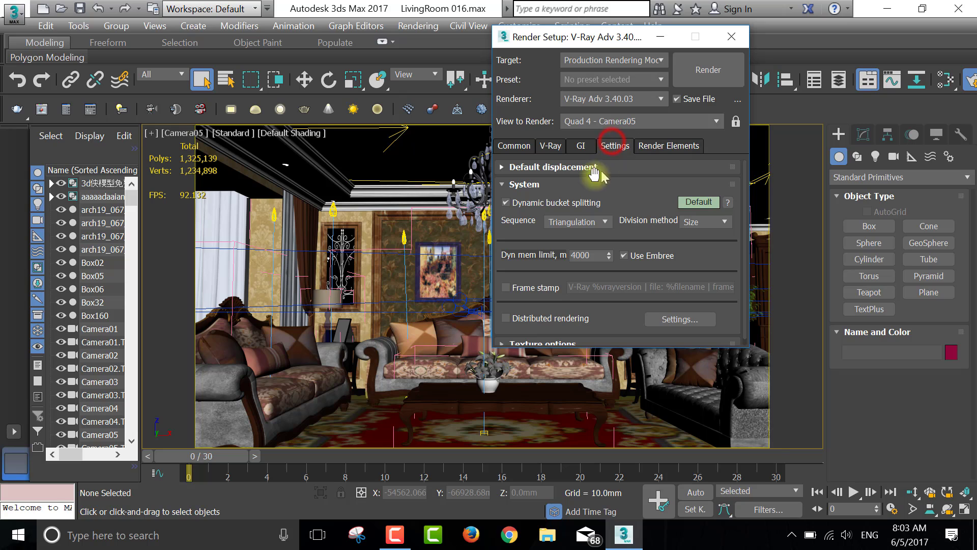
left_click(565, 223)
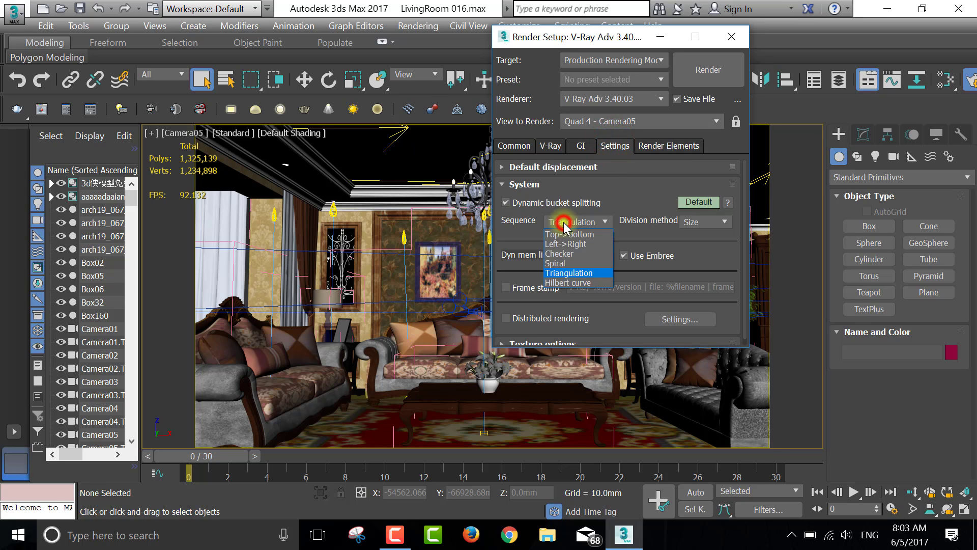
left_click(559, 275)
left_click_drag(744, 205, 734, 282)
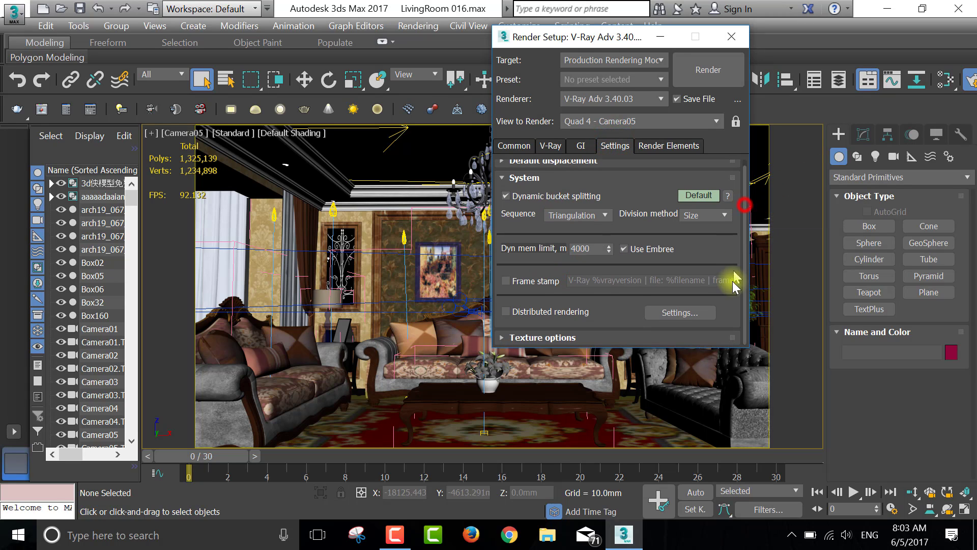
mouse_move(579, 38)
left_mouse_down()
mouse_move(872, 5)
mouse_move(886, 15)
left_mouse_up()
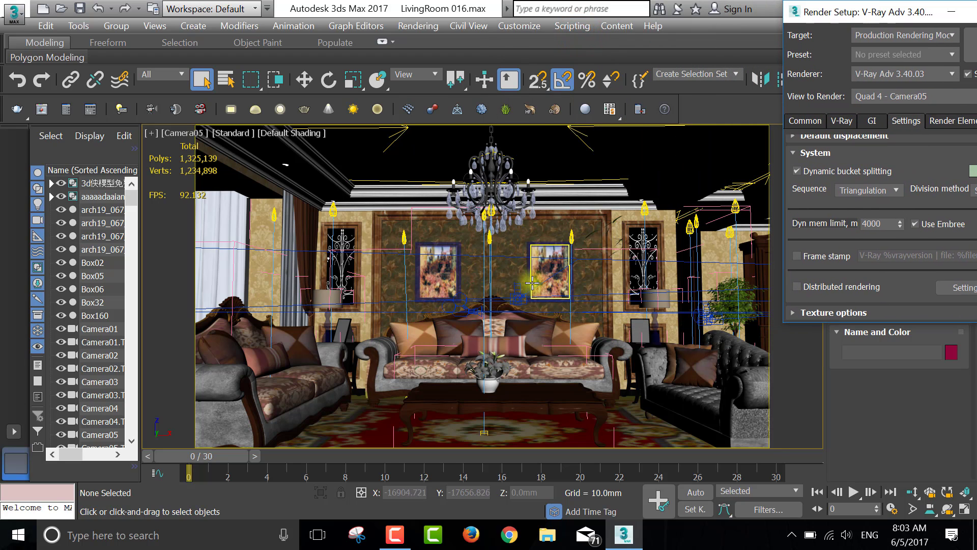
Dolly and truck Camera05 closer to the sofa and paintings, then move Render Setup upper left
middle_click_drag(509, 275, 483, 269)
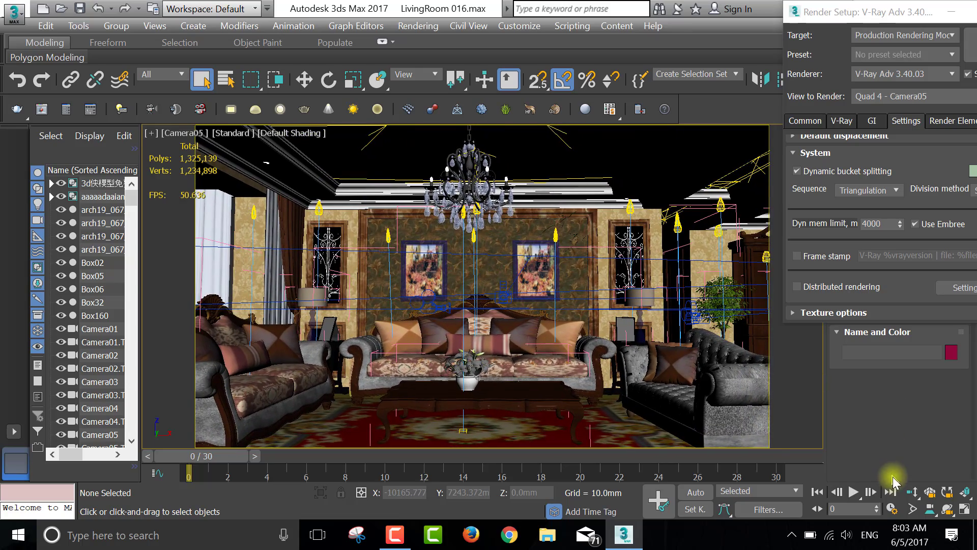
left_click(909, 491)
left_click_drag(535, 304, 533, 296)
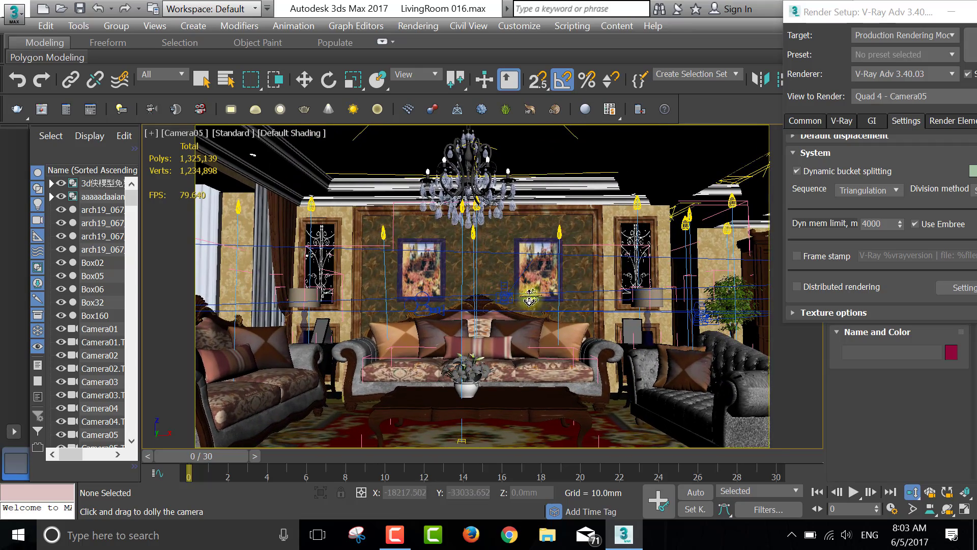
middle_click_drag(533, 299, 502, 285)
left_click_drag(508, 291, 505, 308)
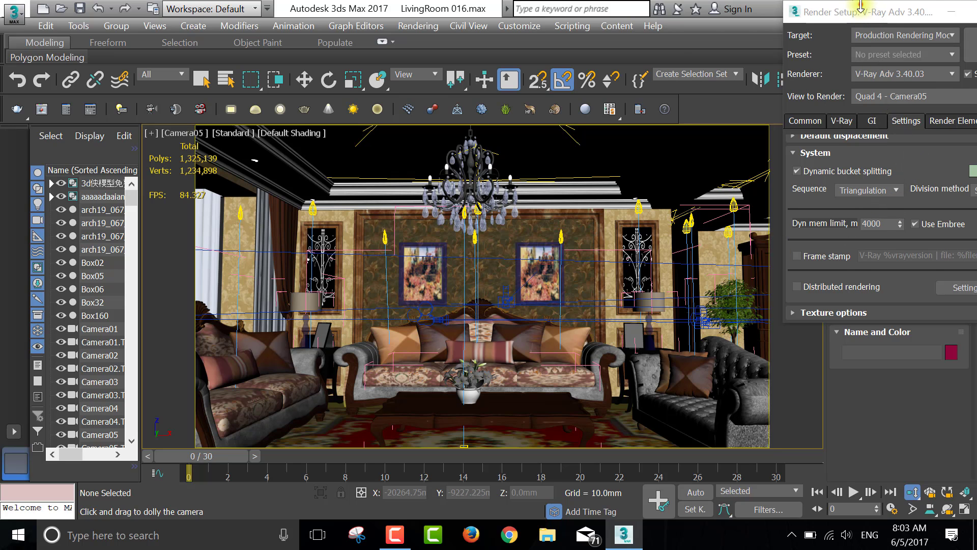
left_click_drag(860, 6, 67, 32)
Render the Camera05 view, watching it in a maximized V-Ray frame buffer until finished
left_click(227, 60)
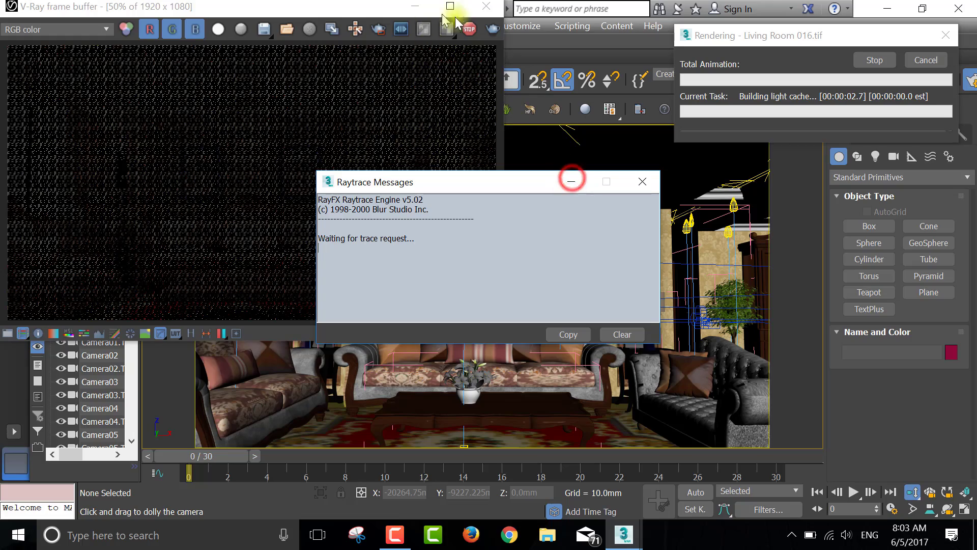
left_click(570, 180)
left_click(450, 6)
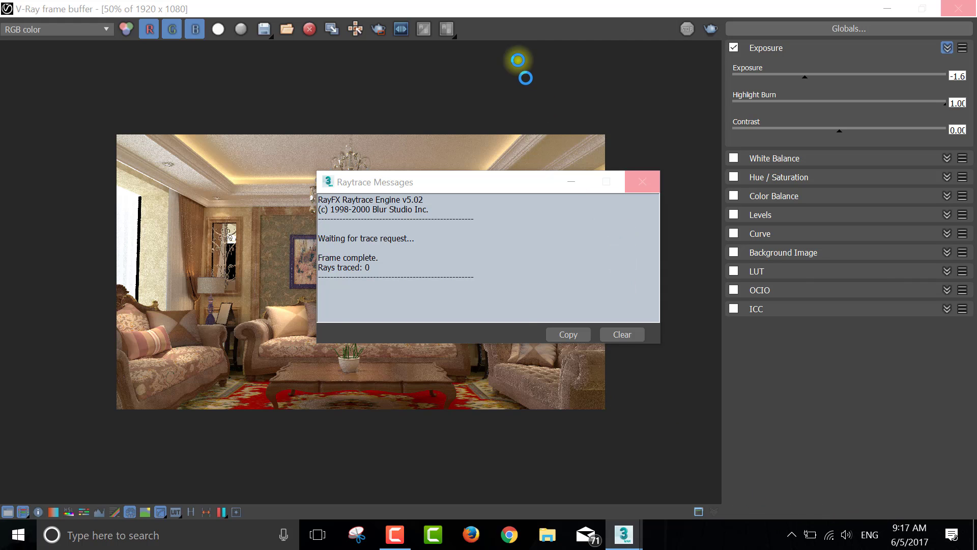
left_click(512, 13)
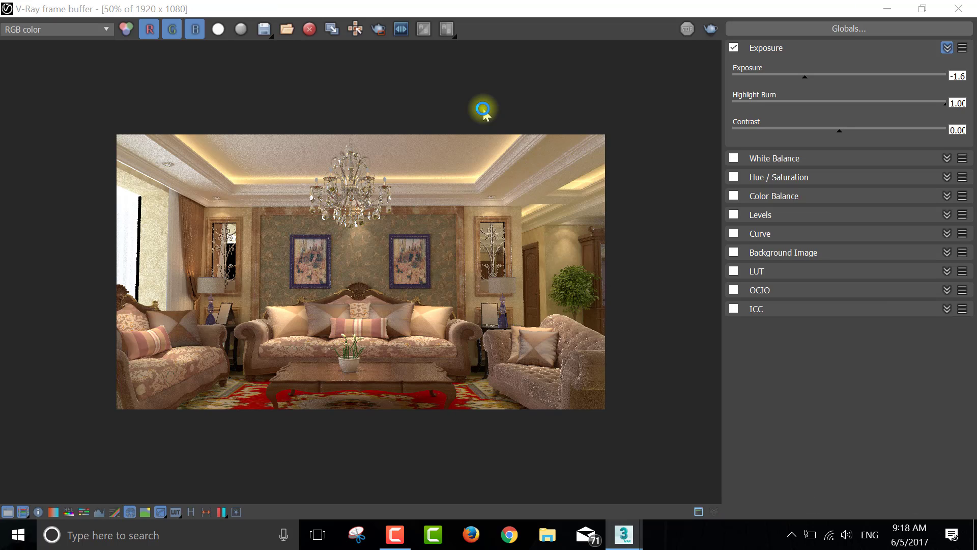
left_click(923, 9)
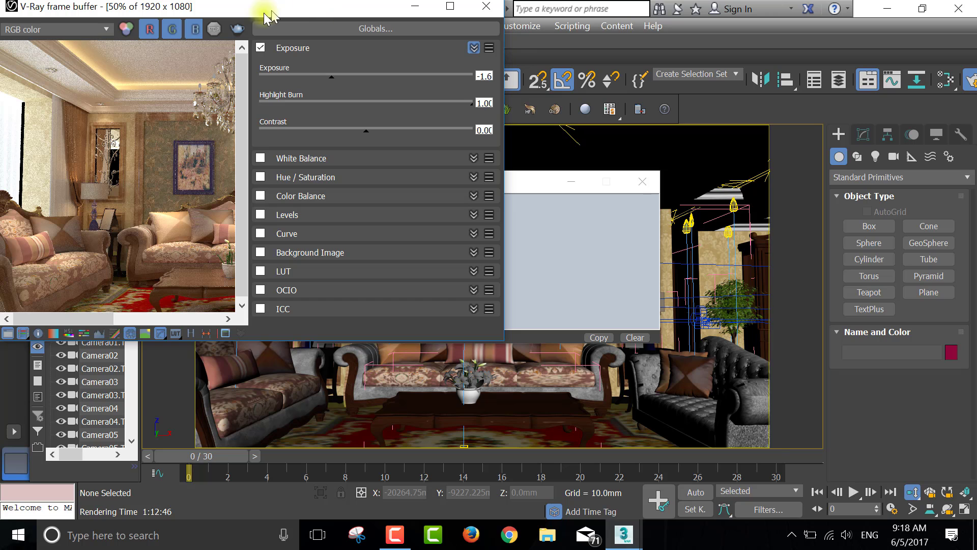
Move the V-Ray frame buffer aside and close the V-Ray log window
left_click(448, 8)
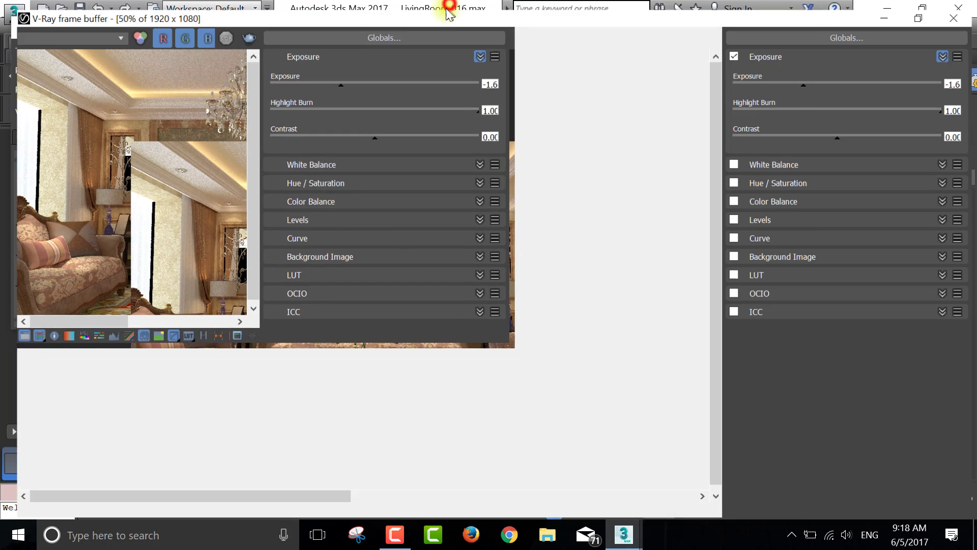
left_click(921, 8)
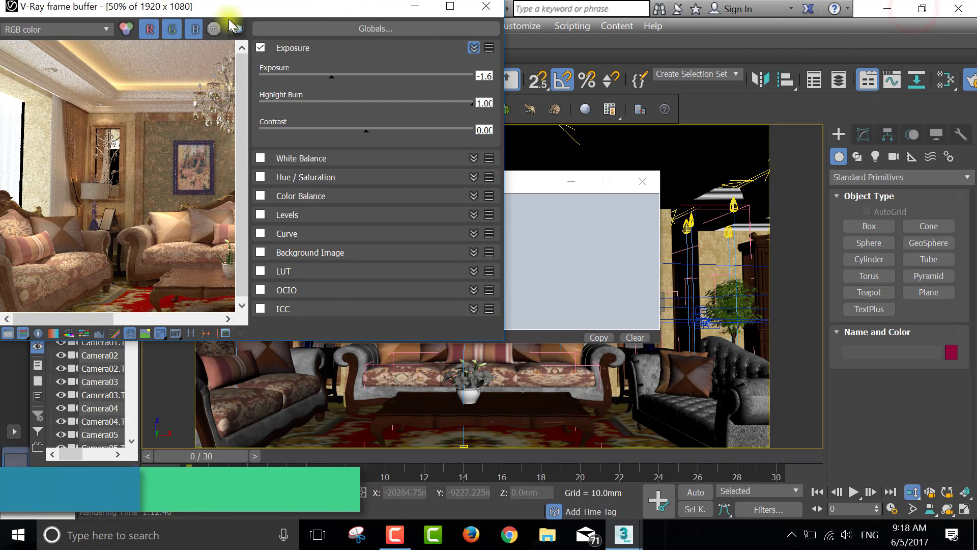
left_click_drag(263, 11, 547, 114)
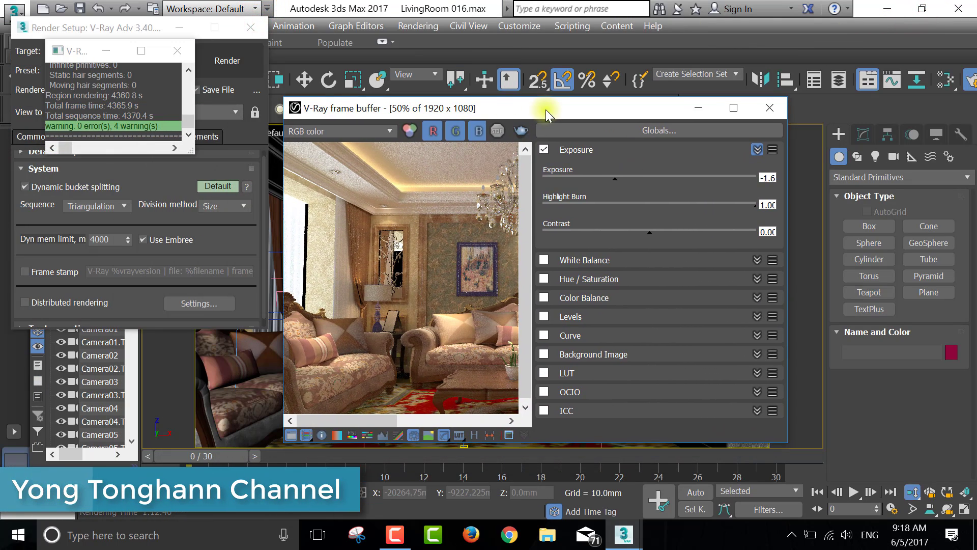
left_click(178, 51)
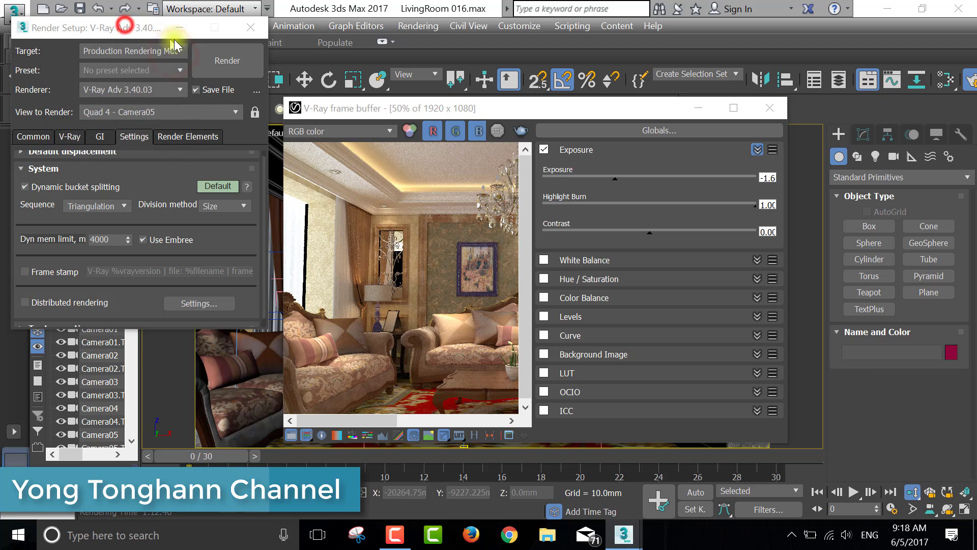
Arrange Render Setup and the frame buffer side by side, showing Render Elements
left_click_drag(87, 27, 85, 55)
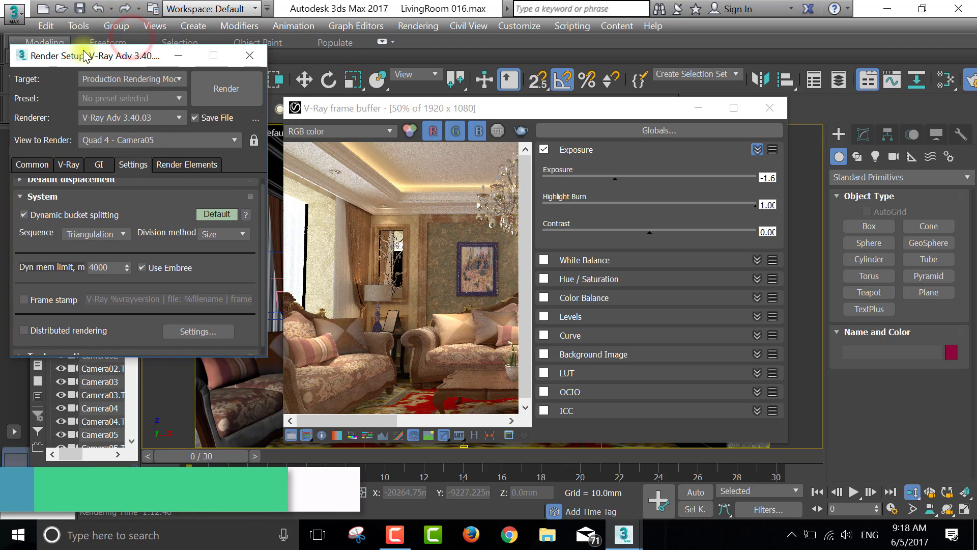
left_click_drag(448, 107, 595, 47)
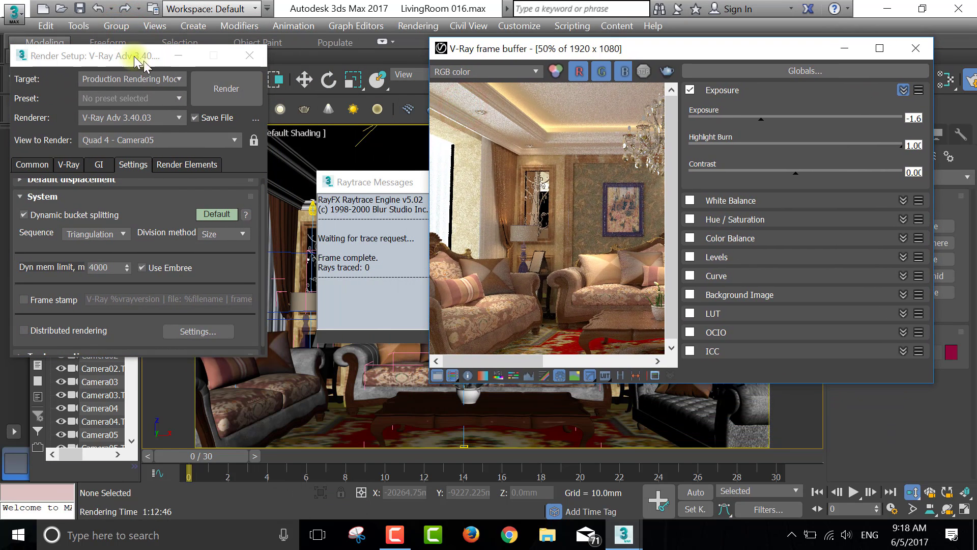
left_click_drag(138, 61, 232, 70)
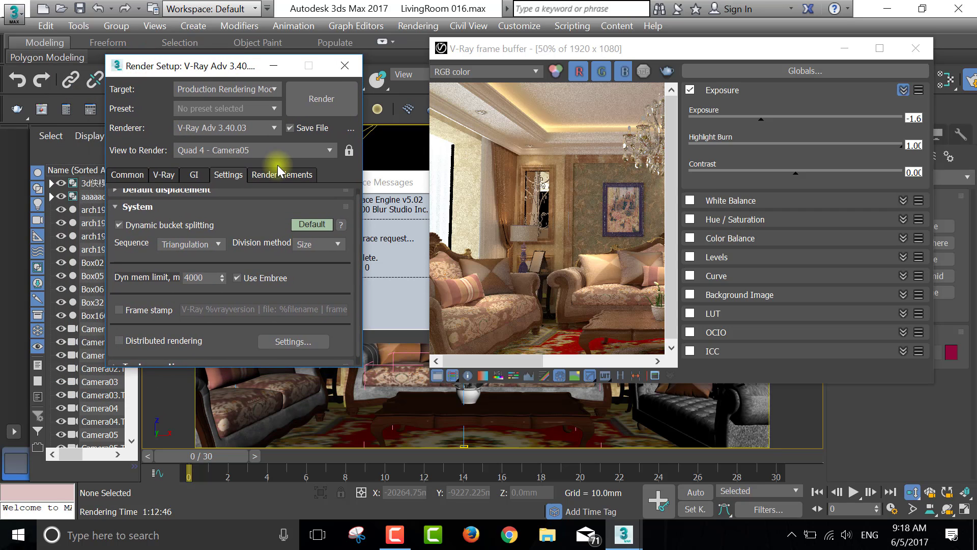
left_click(278, 172)
Add a VRayDenoiser render element and select it
left_click(135, 231)
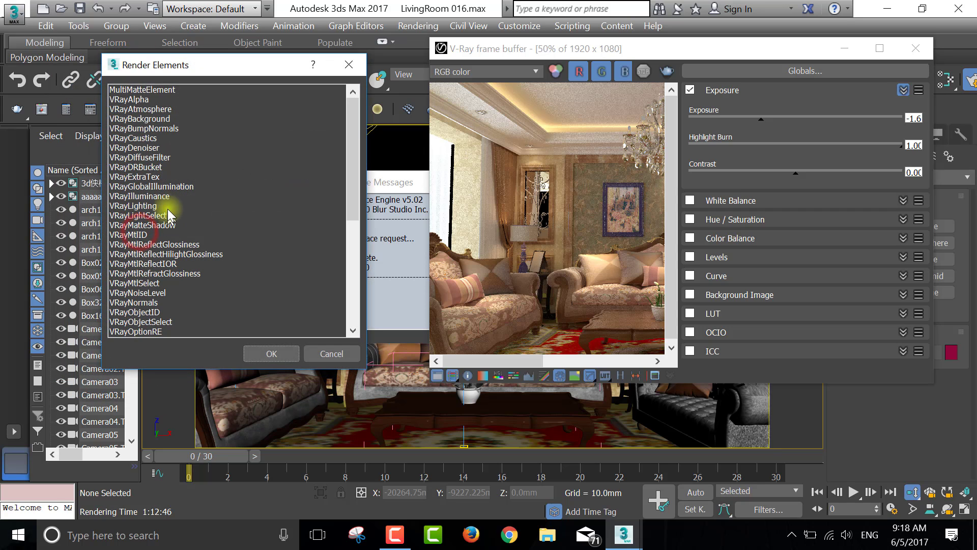
double_click(141, 147)
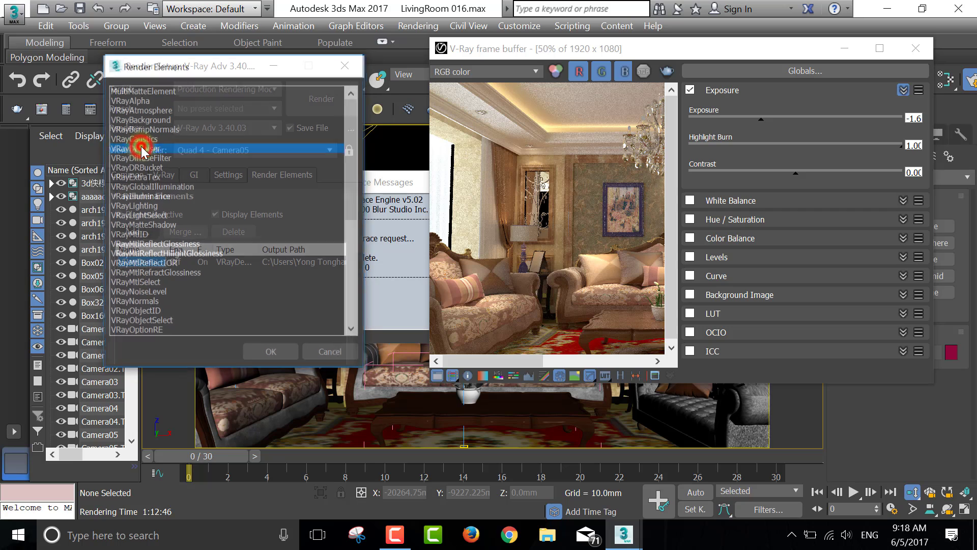
left_click(206, 312)
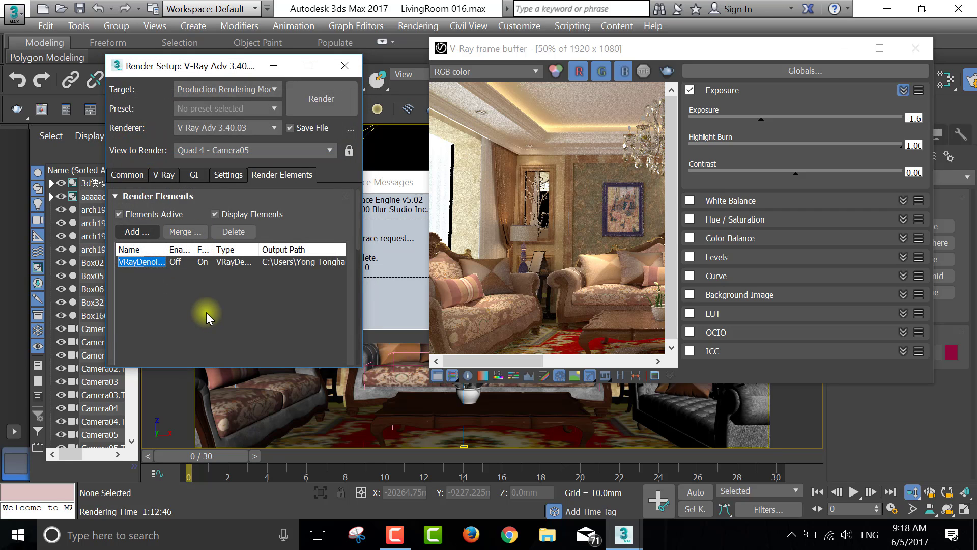
left_click(144, 264)
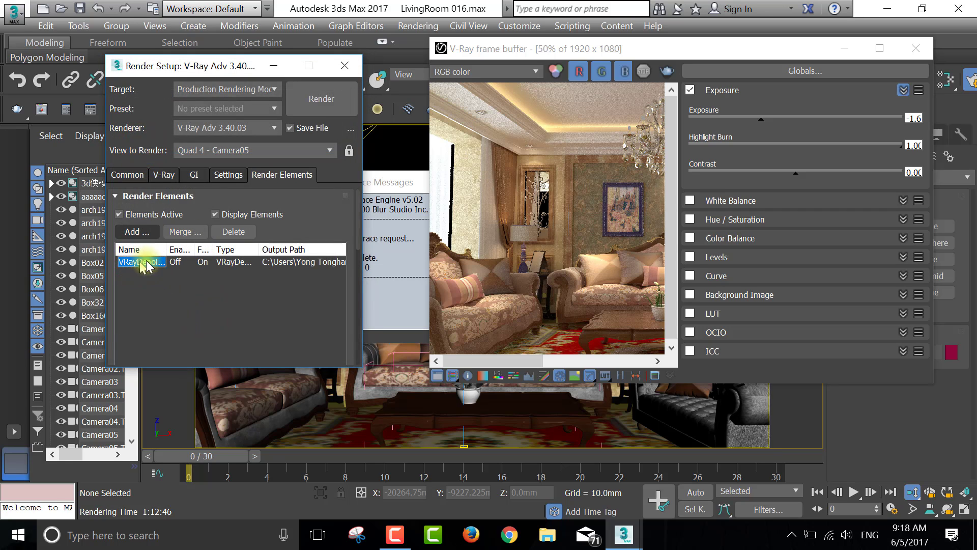
mouse_move(358, 228)
left_mouse_down()
mouse_move(356, 304)
mouse_move(347, 308)
left_mouse_up()
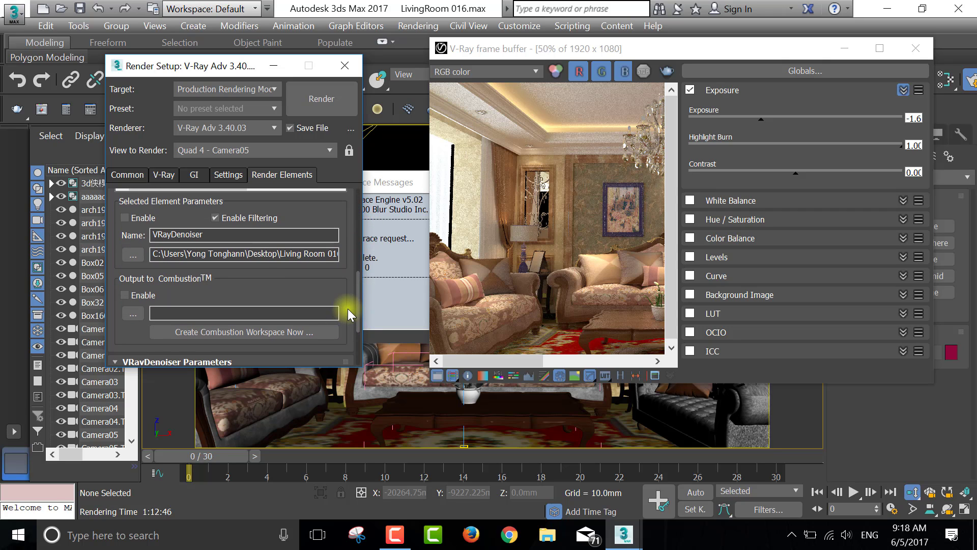
Set the denoiser output path to Living Room 016_VRayDenoiser.tif on the Desktop
left_click(324, 253)
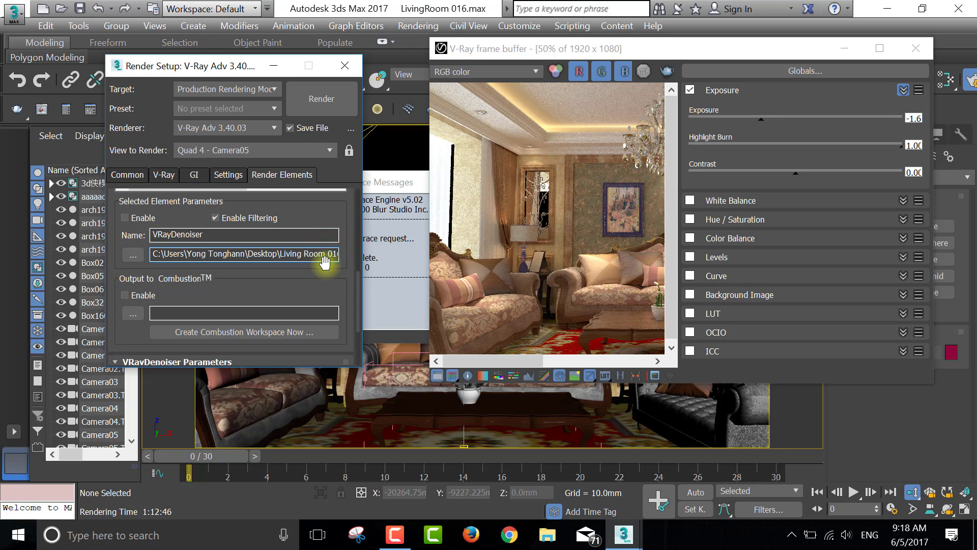
left_click(300, 253)
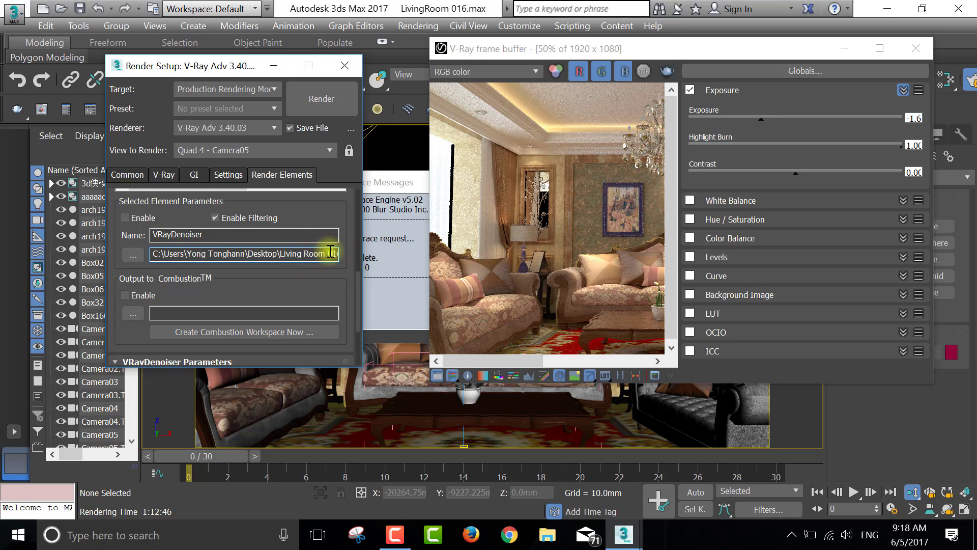
key("End")
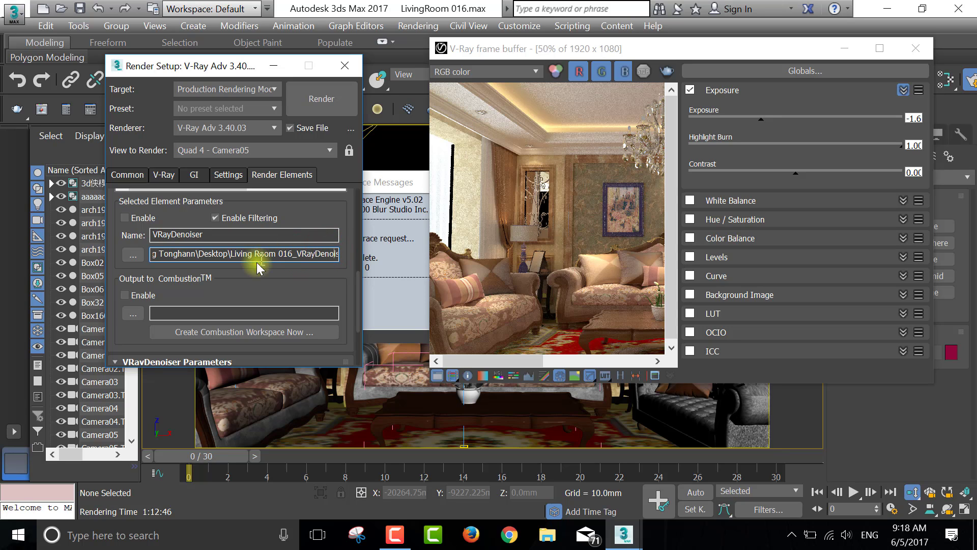
scroll(252, 294, "down", 1)
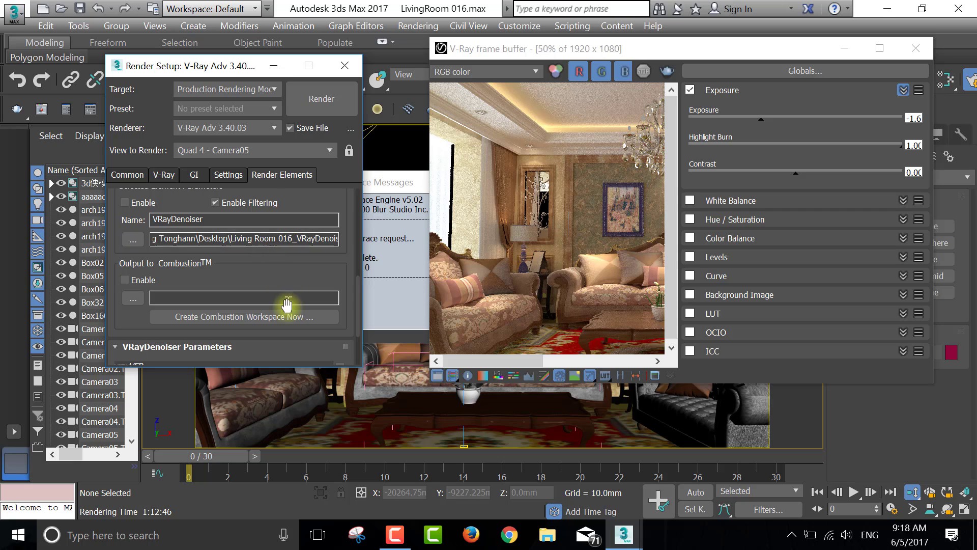
scroll(273, 313, "down", 1)
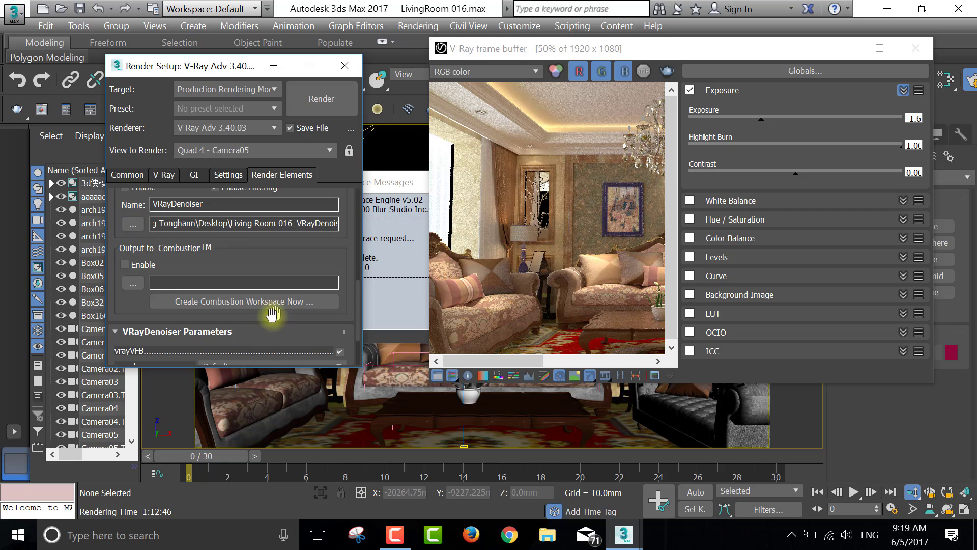
left_click(309, 225)
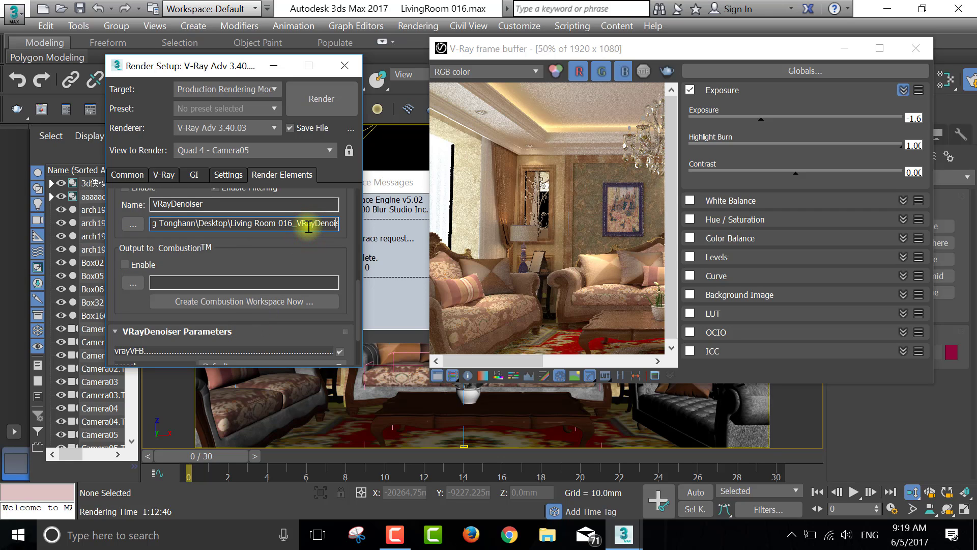
key("Right")
key("Right")
key("Right")
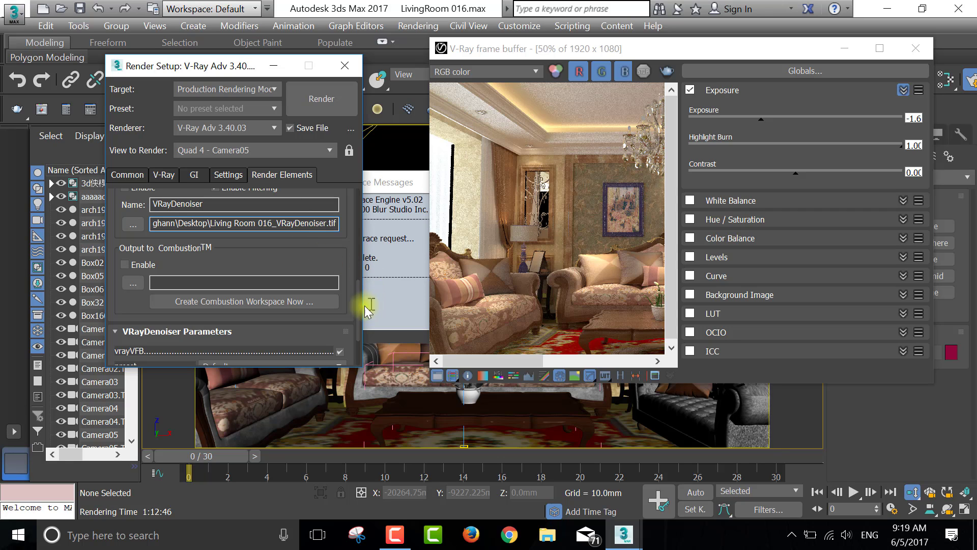
Set the denoiser preset to Strong, keeping the denoised result stored separately
left_click_drag(359, 301, 331, 336)
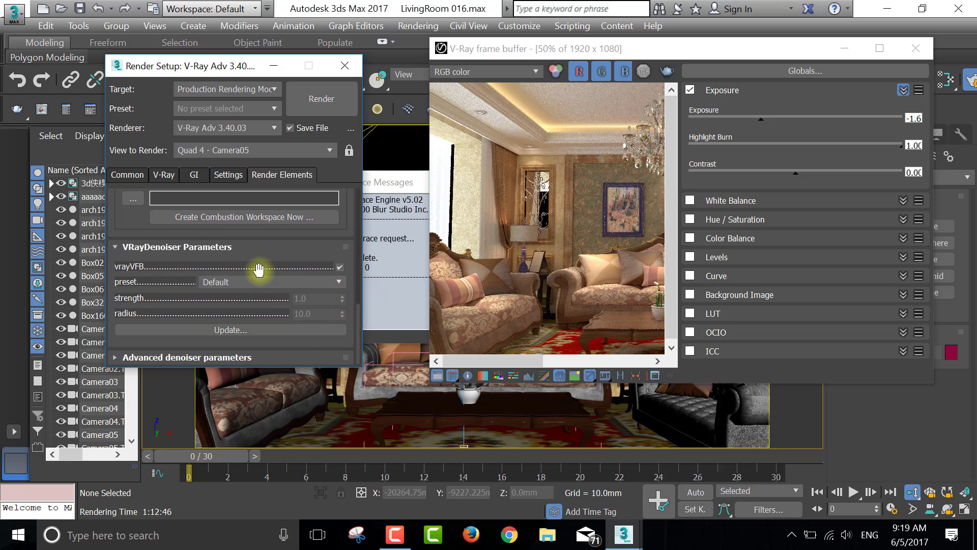
left_click(257, 281)
left_click(229, 313)
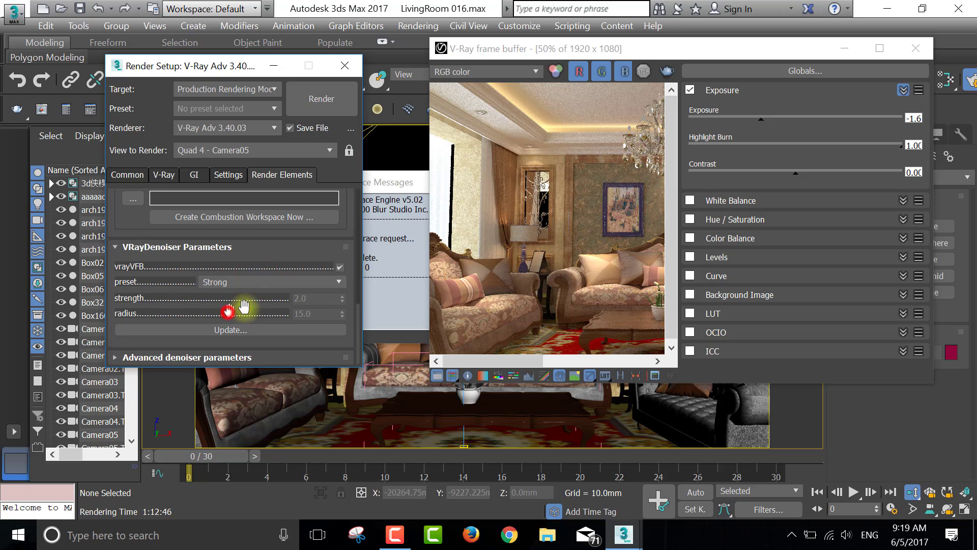
mouse_move(359, 316)
left_mouse_down()
mouse_move(360, 343)
mouse_move(351, 316)
left_mouse_up()
left_click(238, 283)
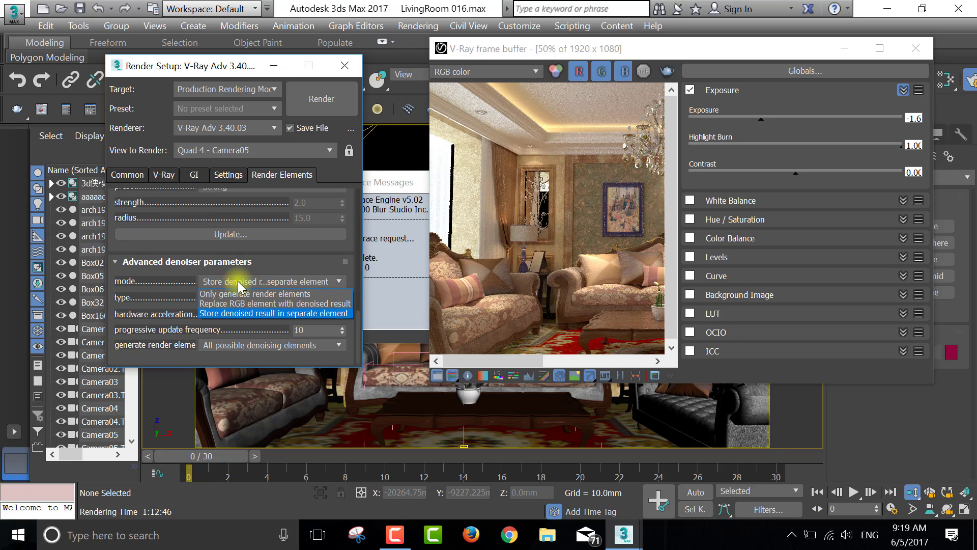
left_click(229, 313)
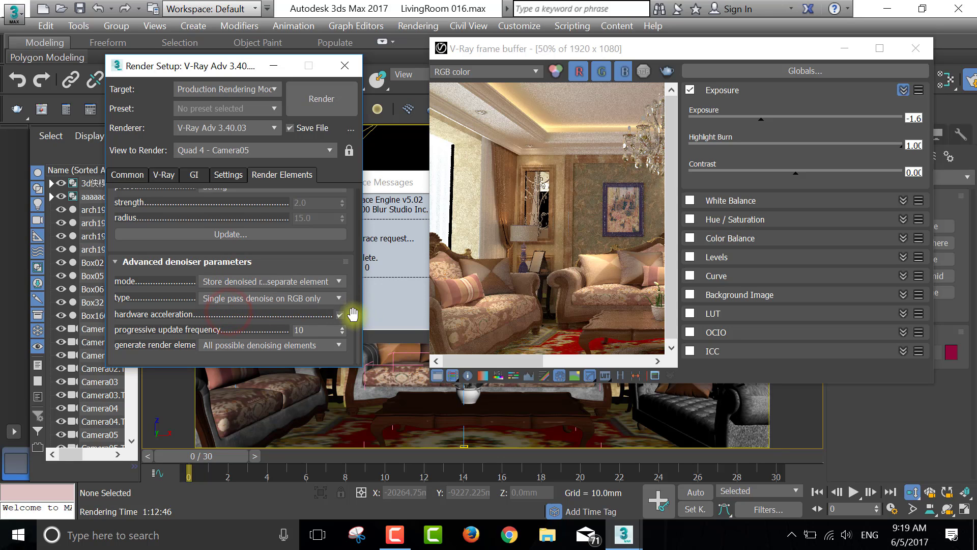
Denoise render elements separately with all possible denoising elements, then Update the render
left_click(305, 300)
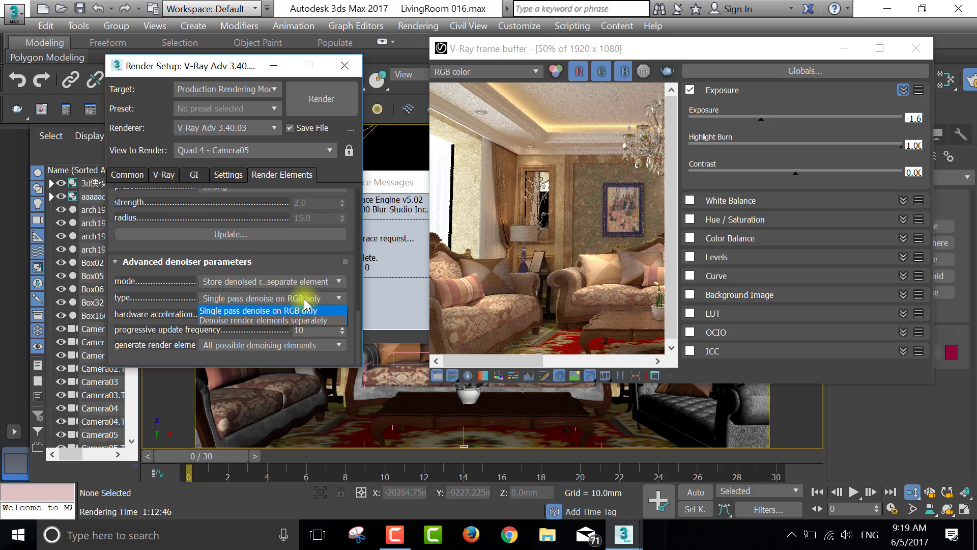
left_click(275, 320)
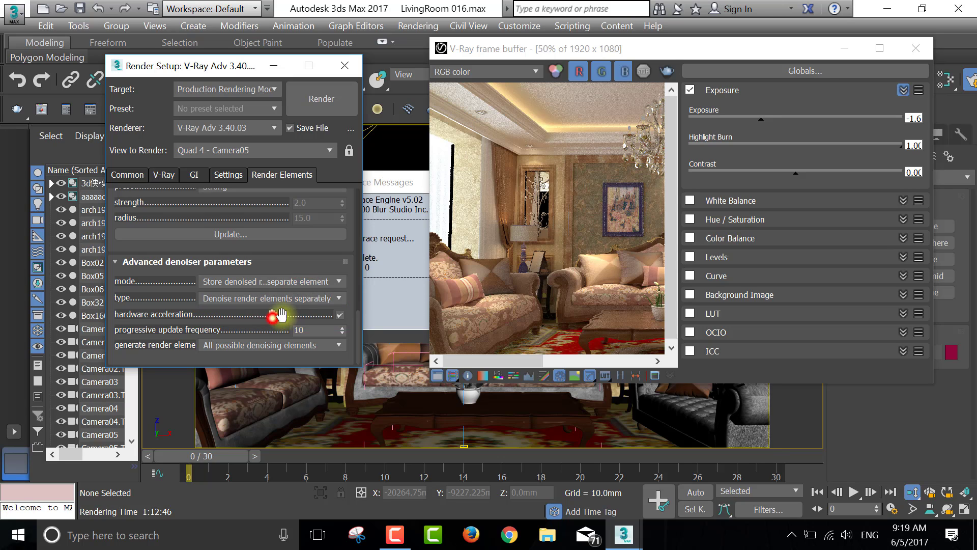
left_click(356, 317)
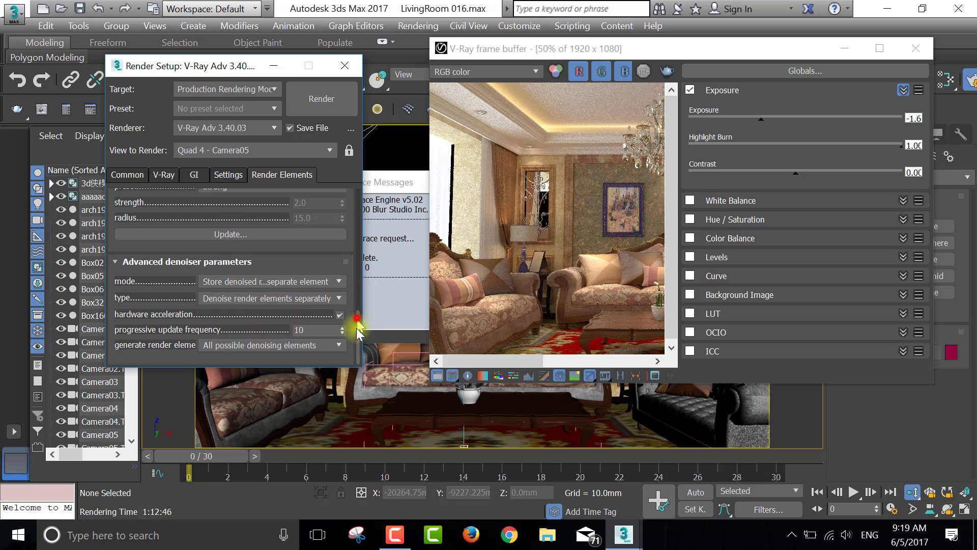
left_click(264, 347)
left_click(261, 381)
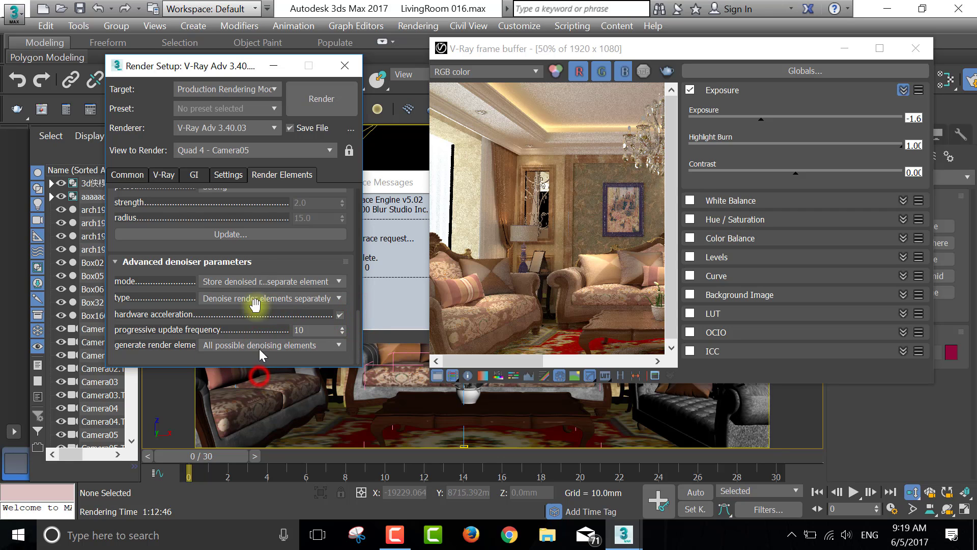
left_click(244, 235)
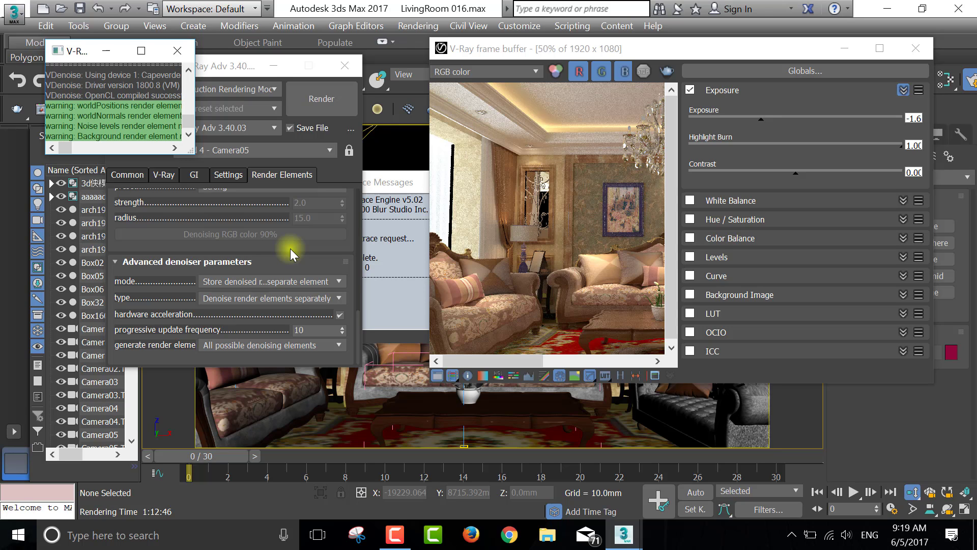
Maximize the frame buffer, enable Region render and draw a region over the vase and table
left_click(175, 49)
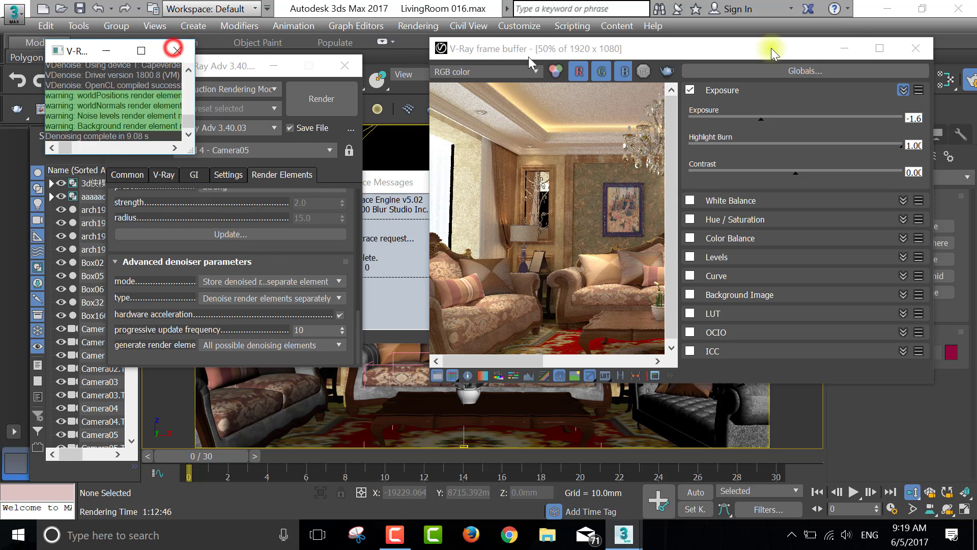
left_click(879, 48)
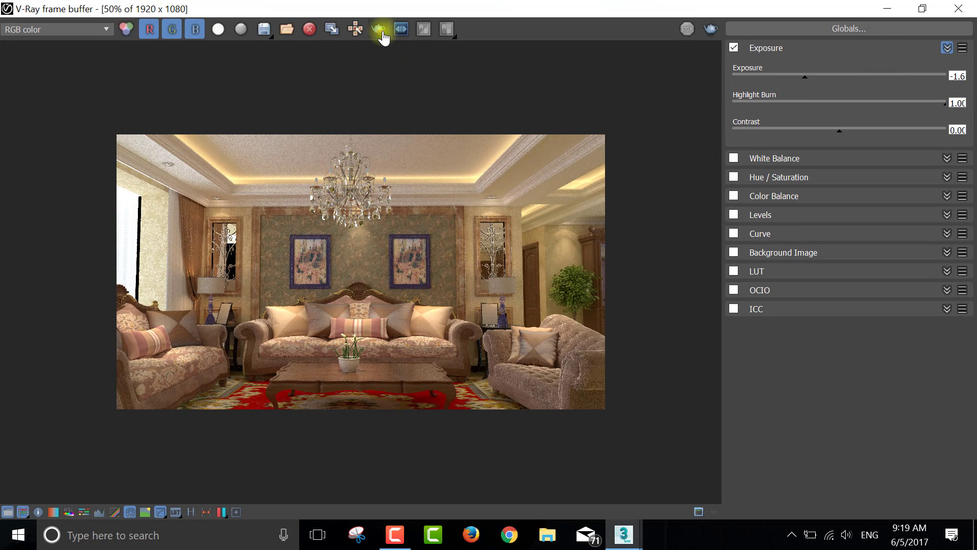
left_click(379, 29)
double_click(346, 387)
scroll(347, 387, "up", 1)
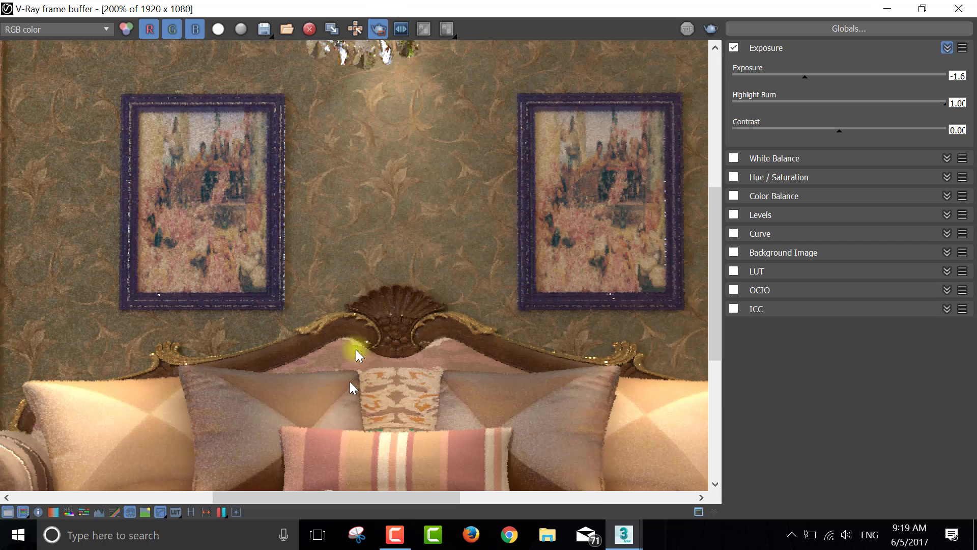
middle_click_drag(395, 368, 426, 60)
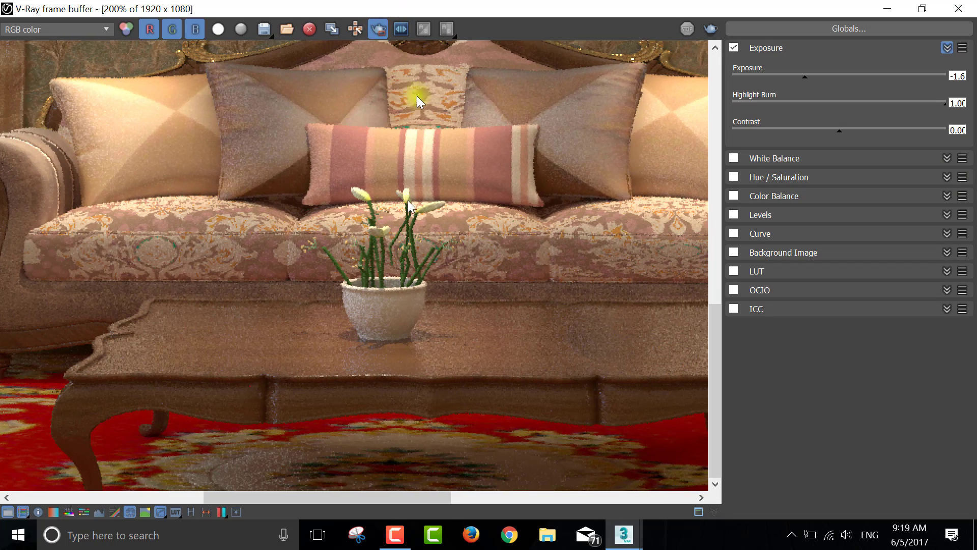
left_click_drag(379, 173, 522, 375)
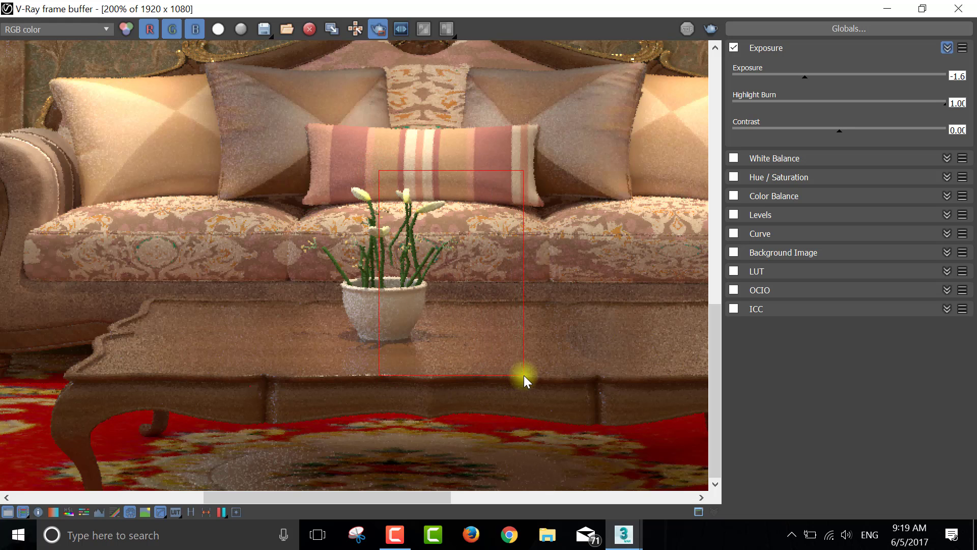
Render only the marked vase region, zooming to inspect, then restore the frame buffer window
left_click(711, 28)
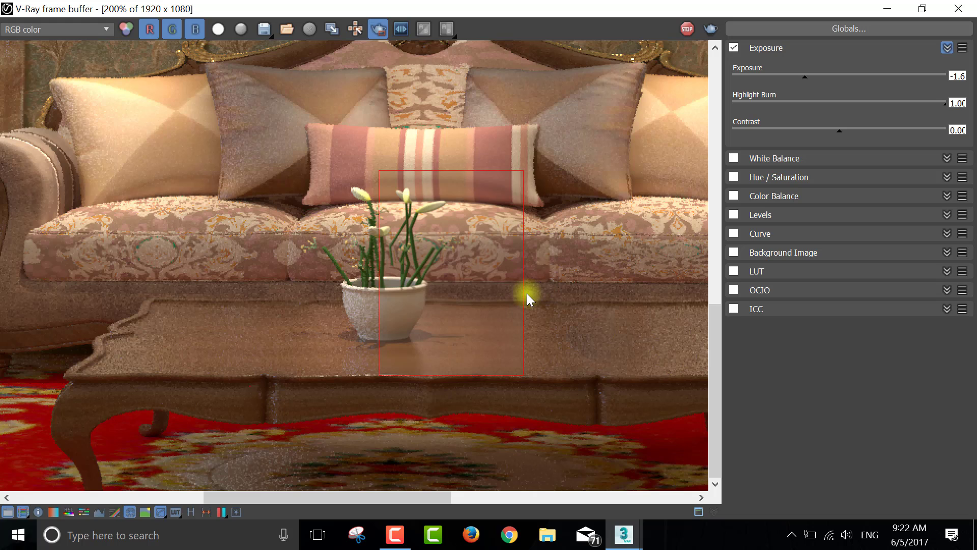
scroll(527, 293, "up", 1)
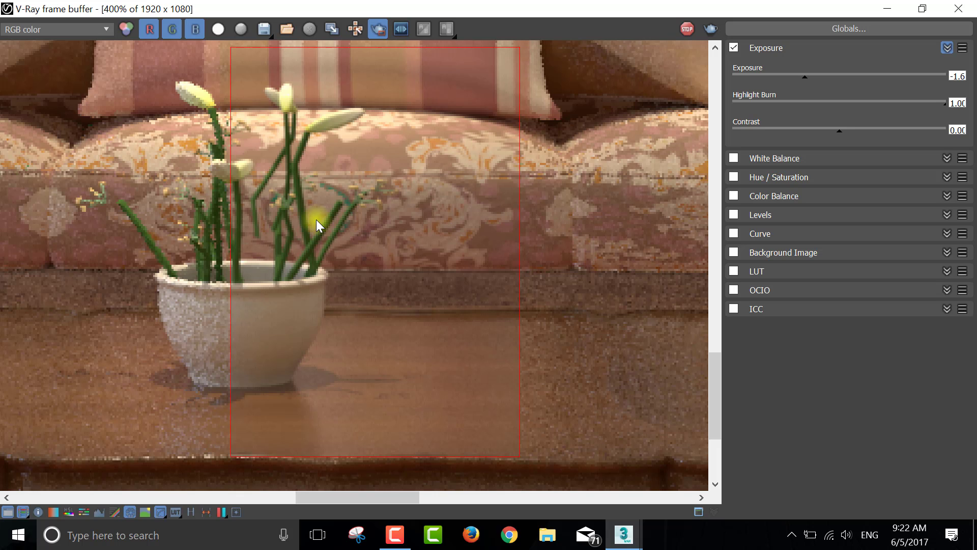
scroll(422, 196, "down", 1)
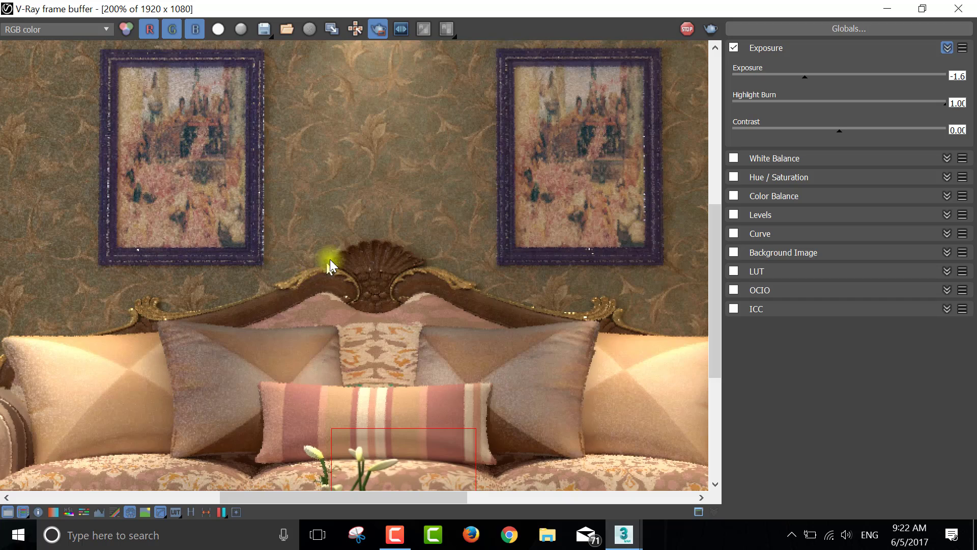
scroll(337, 254, "down", 1)
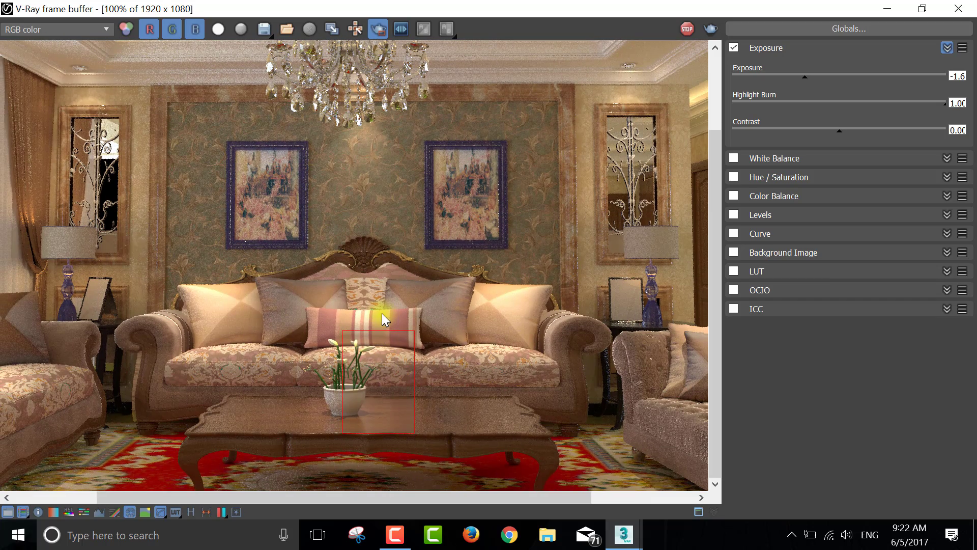
left_click(923, 9)
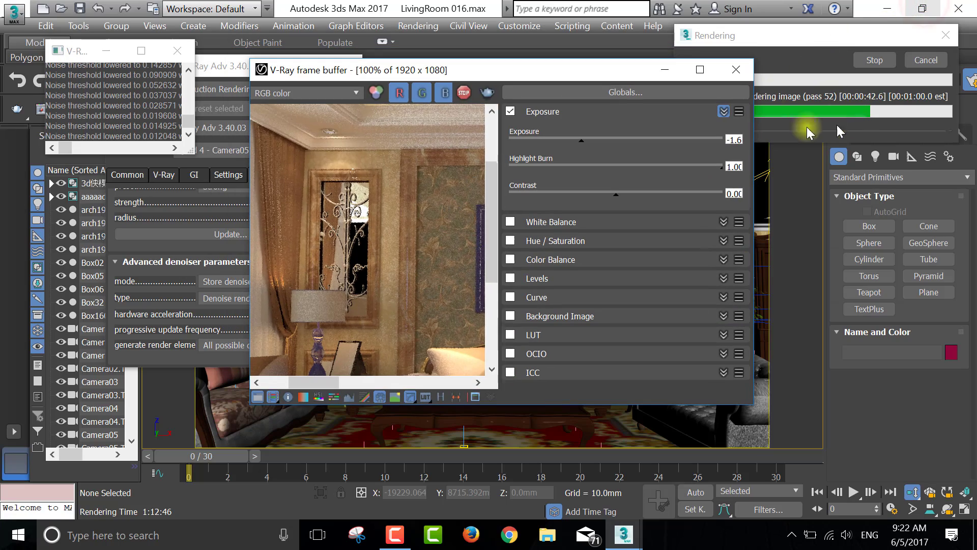
Maximize the frame buffer and zoom into the vase region and sofa cushions to check noise
left_click(699, 70)
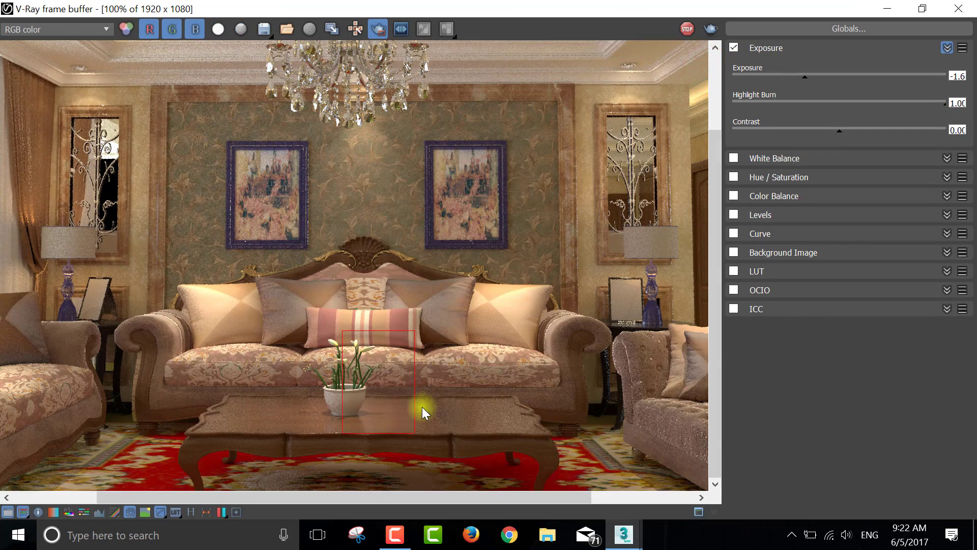
scroll(423, 412, "up", 1)
scroll(374, 414, "up", 1)
middle_click_drag(374, 404, 410, 364)
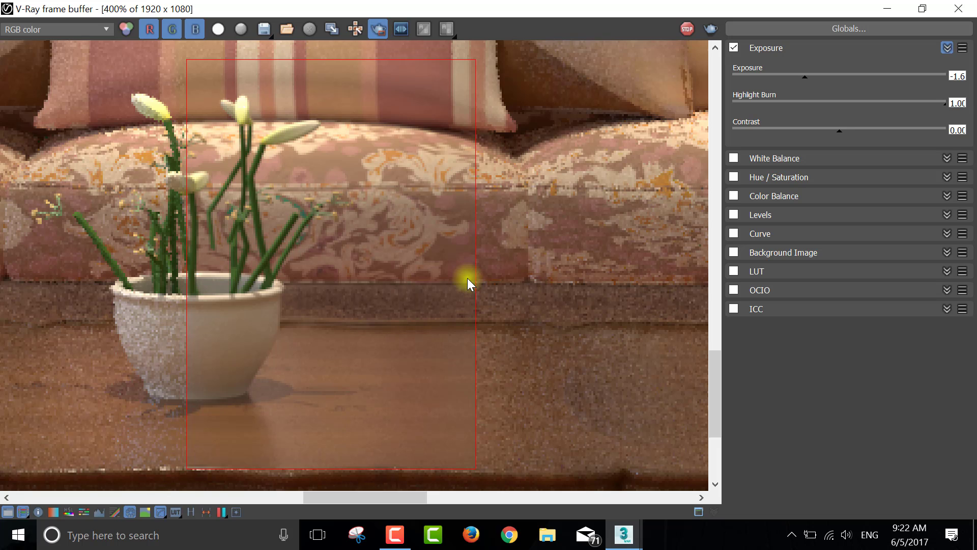
scroll(467, 278, "down", 1)
mouse_move(451, 341)
middle_mouse_down()
mouse_move(445, 185)
mouse_move(450, 207)
middle_mouse_up()
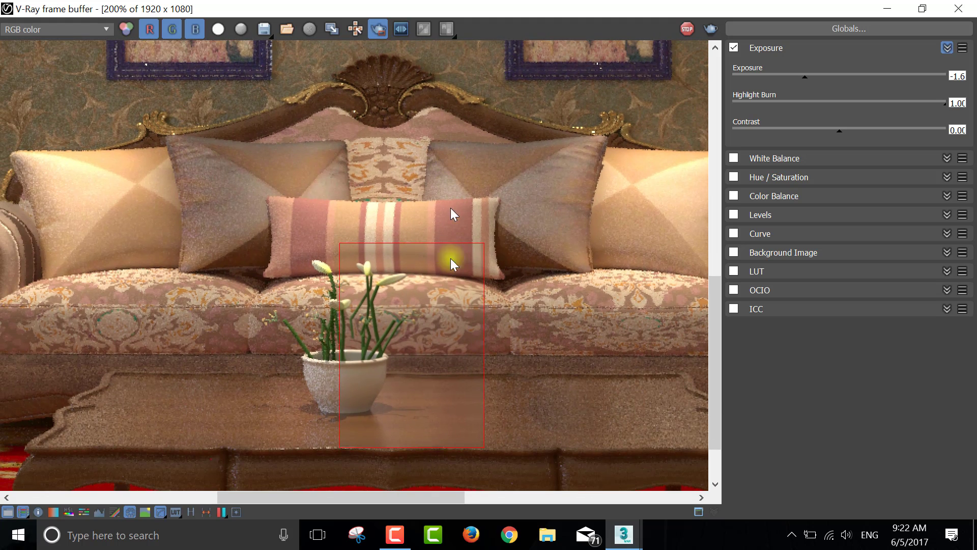
middle_click_drag(451, 262, 456, 236)
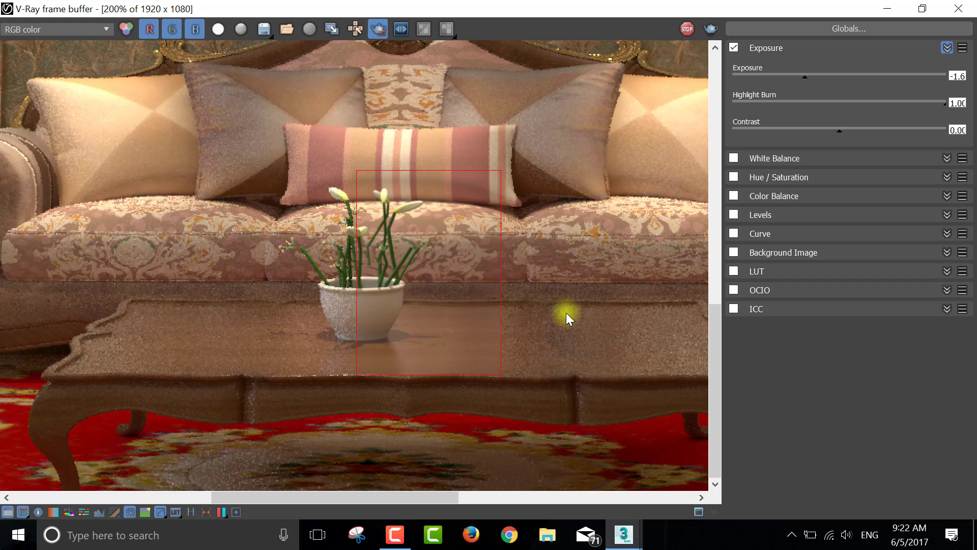
Inspect the side table's glass lamp closely for noise, then toggle Region render
scroll(567, 313, "down", 1)
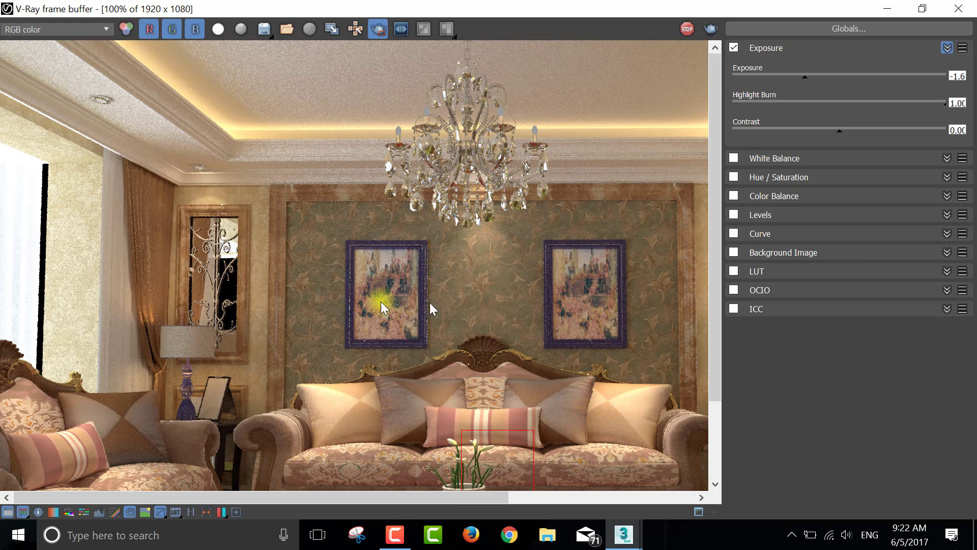
mouse_move(381, 301)
middle_mouse_down()
mouse_move(375, 218)
mouse_move(408, 182)
middle_mouse_up()
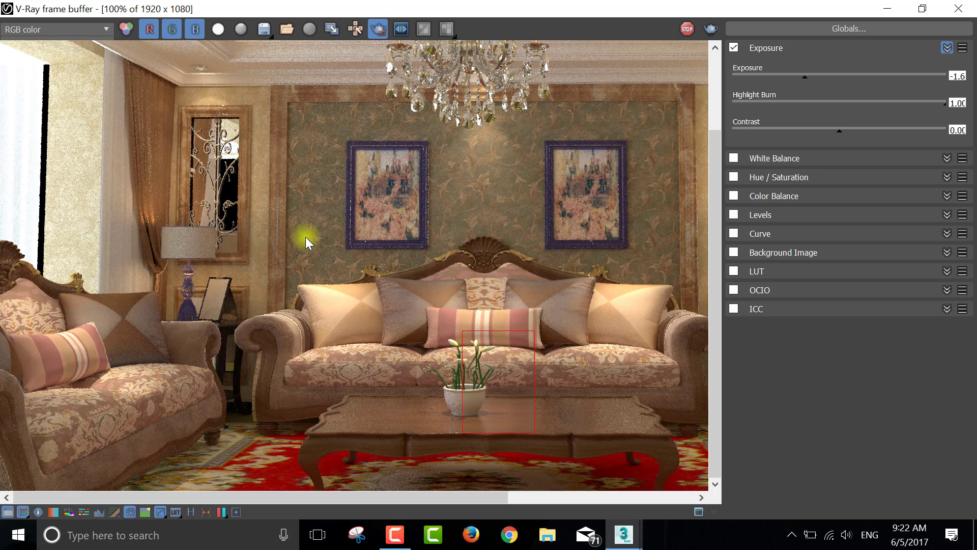
mouse_move(306, 236)
left_mouse_down()
mouse_move(392, 224)
mouse_move(517, 277)
mouse_move(419, 245)
left_mouse_up()
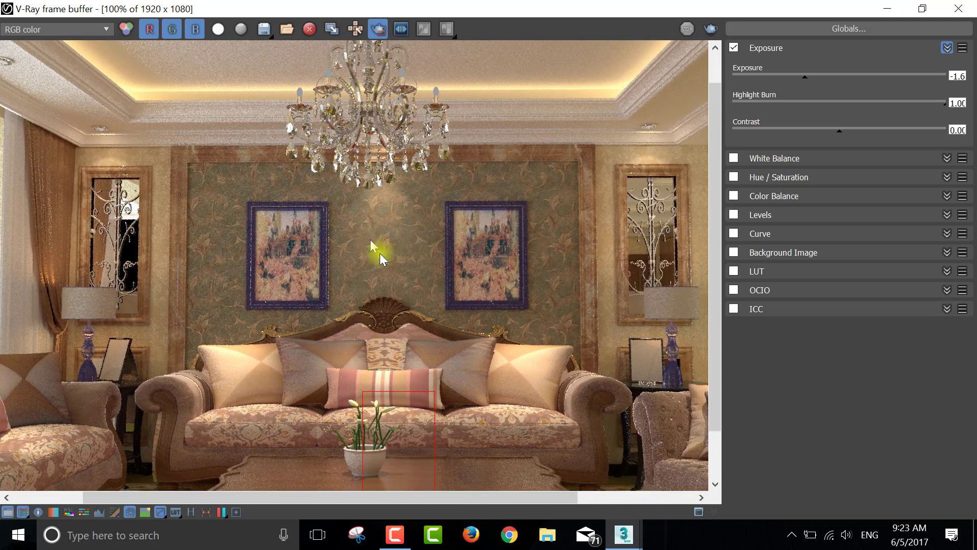
scroll(405, 282, "down", 3)
scroll(403, 280, "up", 1)
scroll(437, 275, "up", 1)
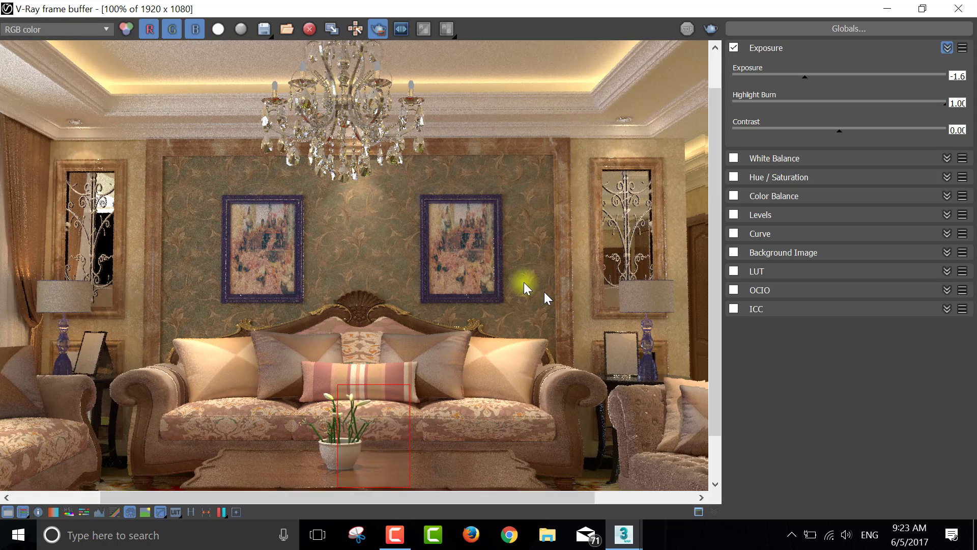
left_click_drag(545, 291, 419, 204)
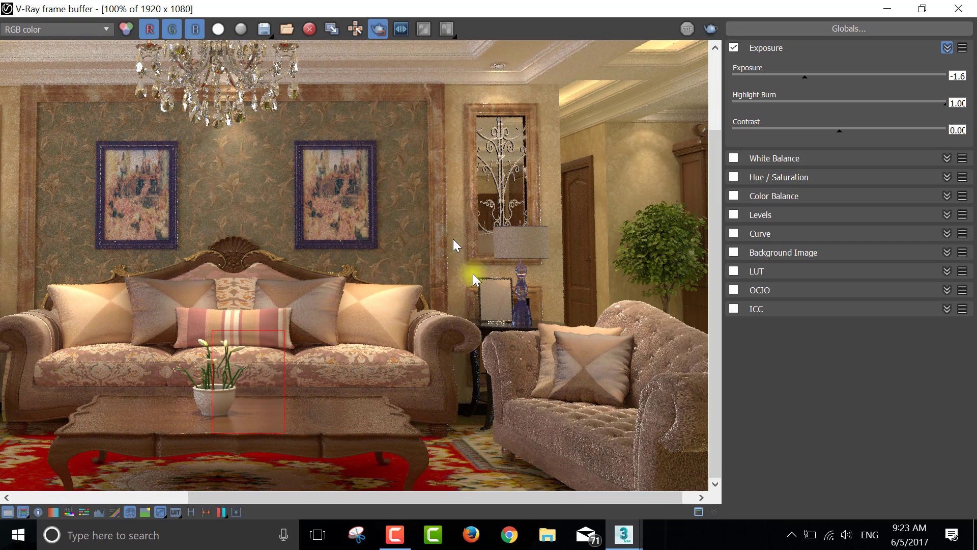
scroll(512, 322, "up", 1)
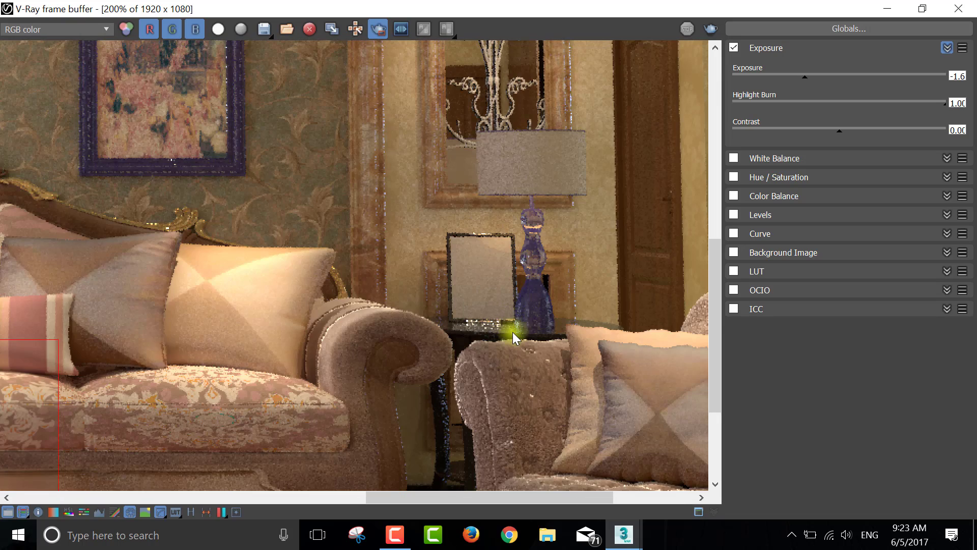
scroll(513, 332, "up", 1)
left_click_drag(513, 332, 343, 296)
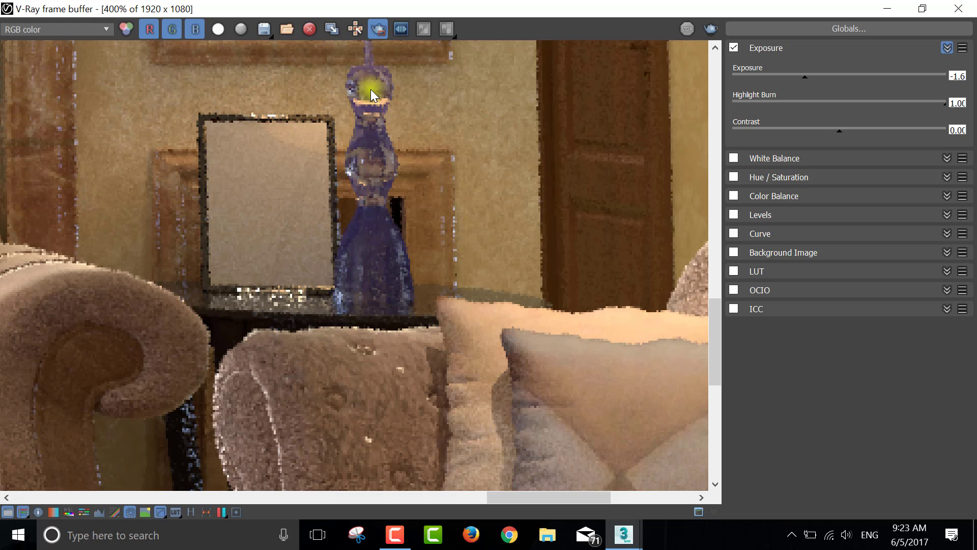
left_click(381, 27)
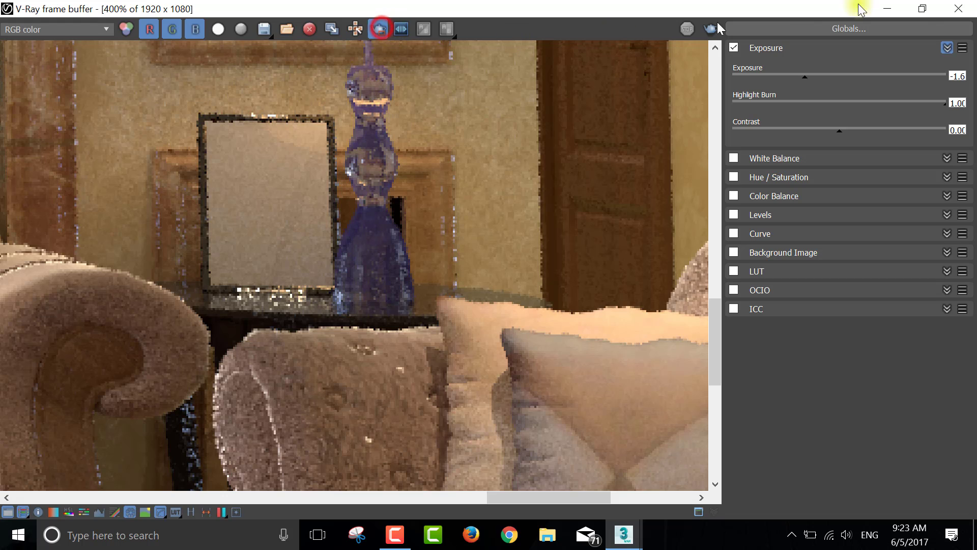
left_click(914, 11)
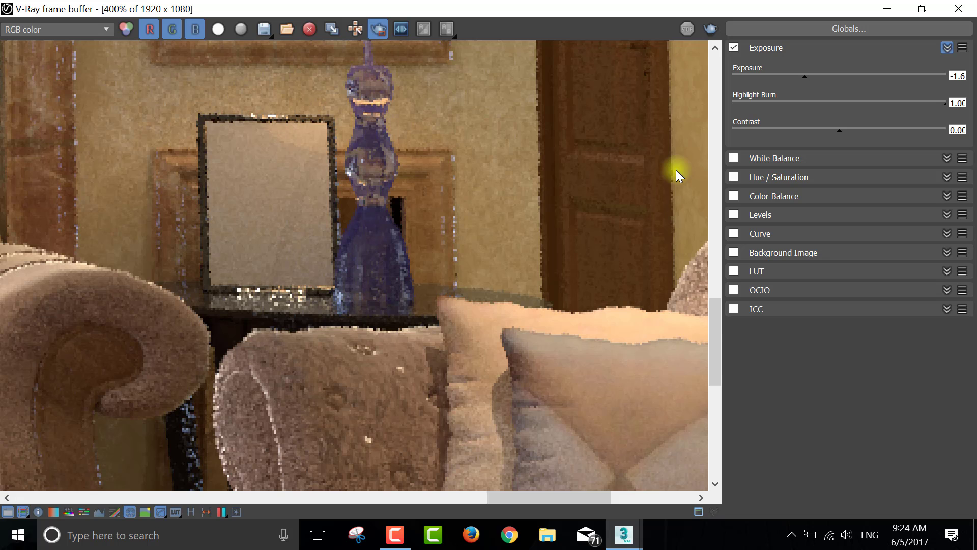
Zoom and pan around the full render in the frame buffer to inspect noise
scroll(675, 173, "up", 1)
left_click(921, 9)
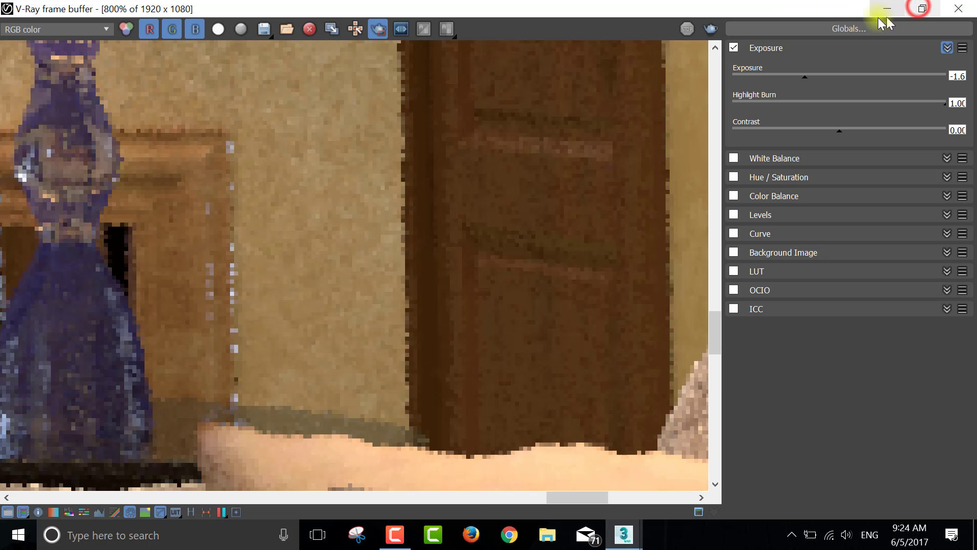
scroll(317, 288, "up", 1)
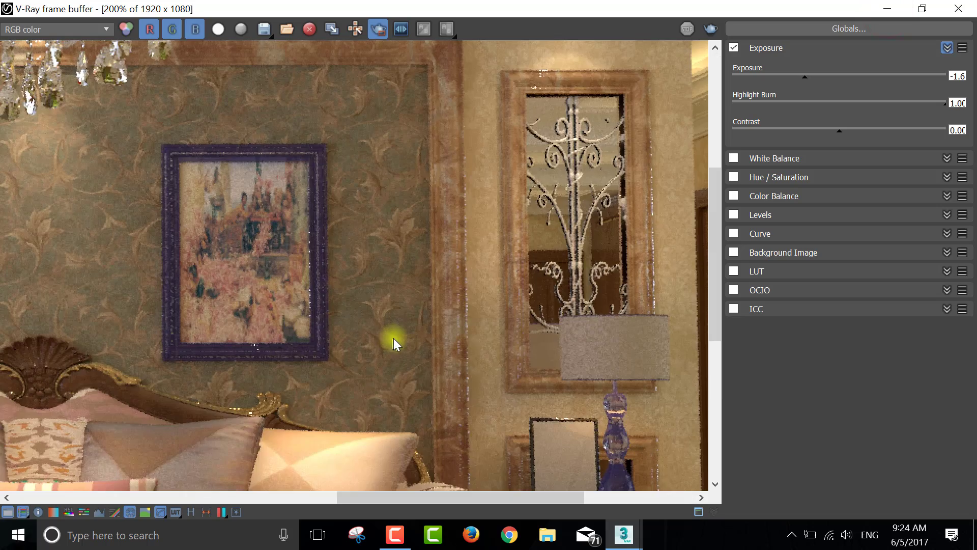
scroll(392, 338, "down", 1)
scroll(423, 335, "up", 1)
scroll(312, 255, "down", 1)
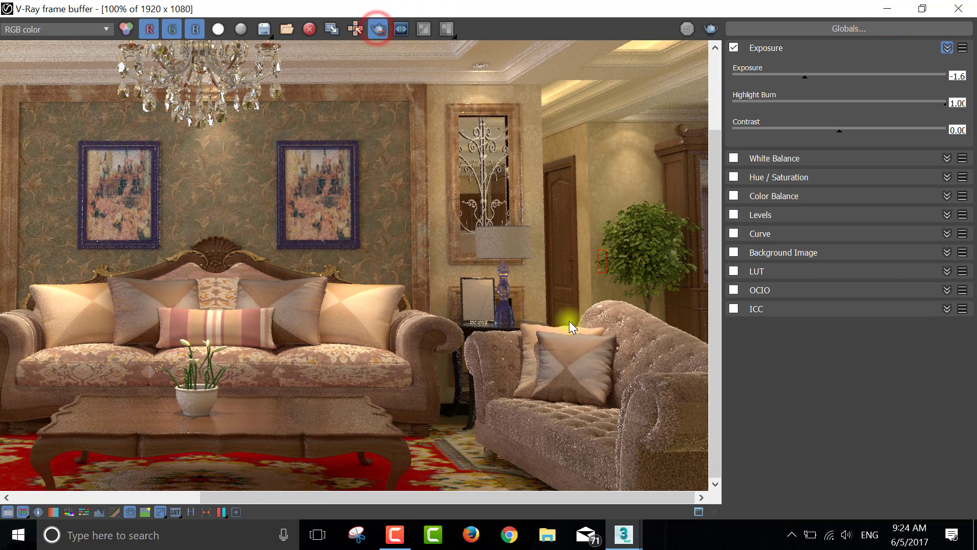
scroll(569, 320, "up", 1)
scroll(524, 298, "up", 1)
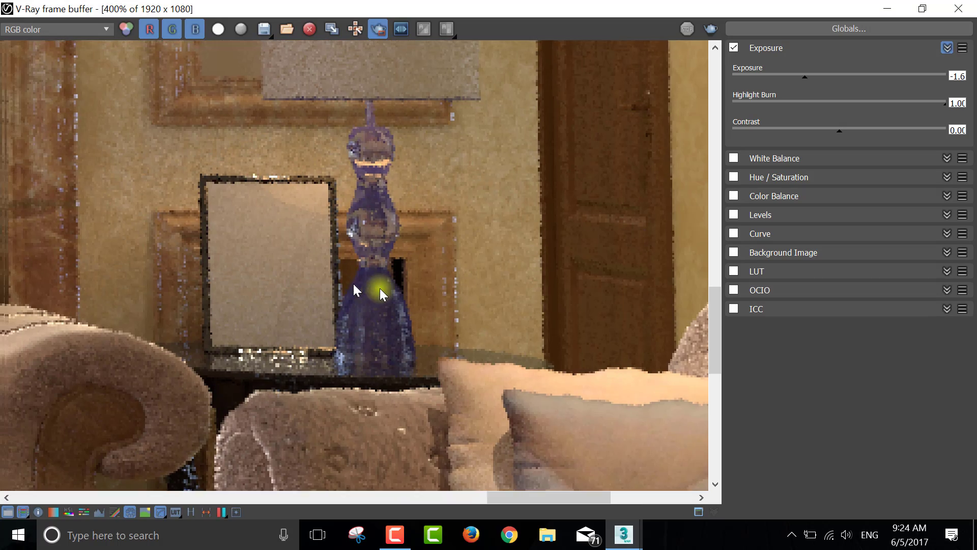
middle_click_drag(380, 288, 409, 291)
scroll(401, 290, "down", 2)
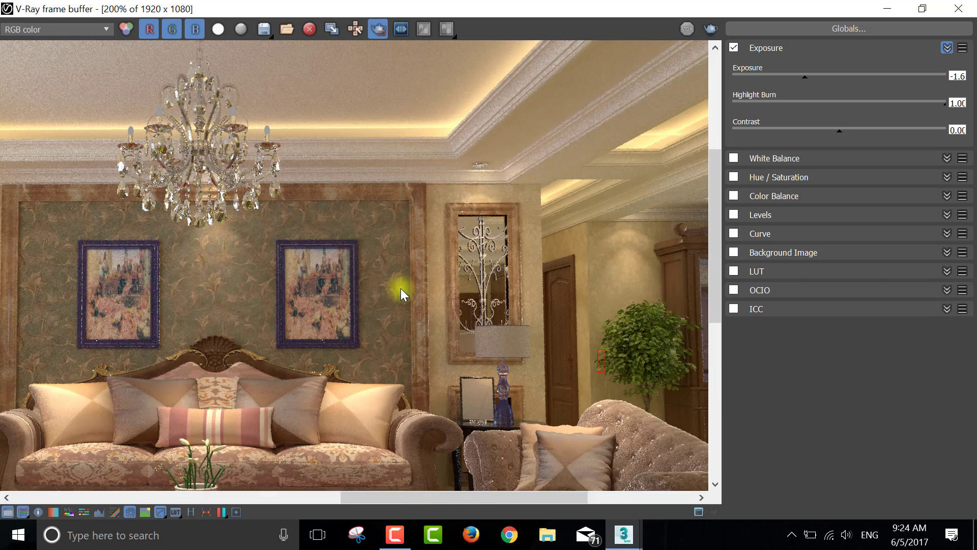
scroll(401, 289, "up", 1)
scroll(401, 289, "down", 1)
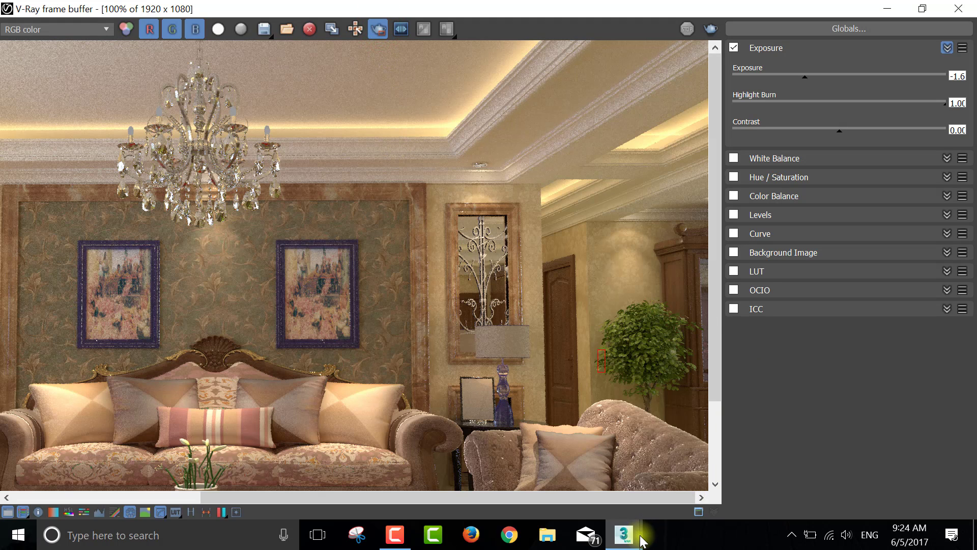
left_click(698, 474)
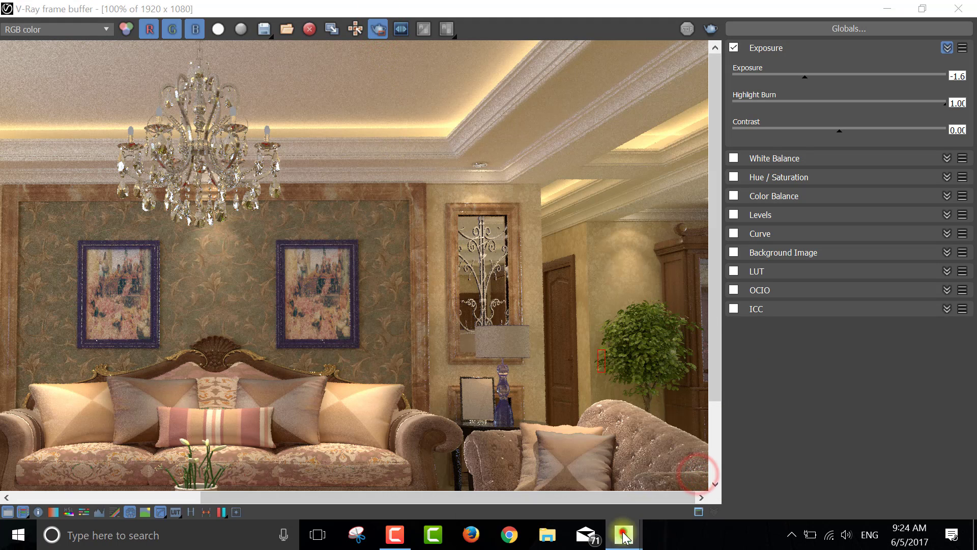
left_click(583, 464)
scroll(528, 202, "down", 2)
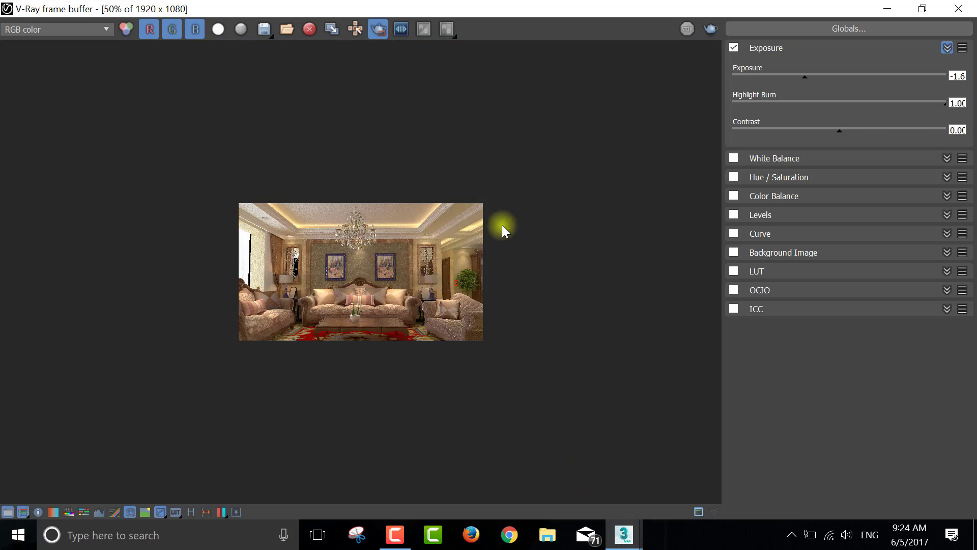
scroll(502, 225, "up", 1)
scroll(502, 225, "up", 1)
scroll(502, 225, "down", 1)
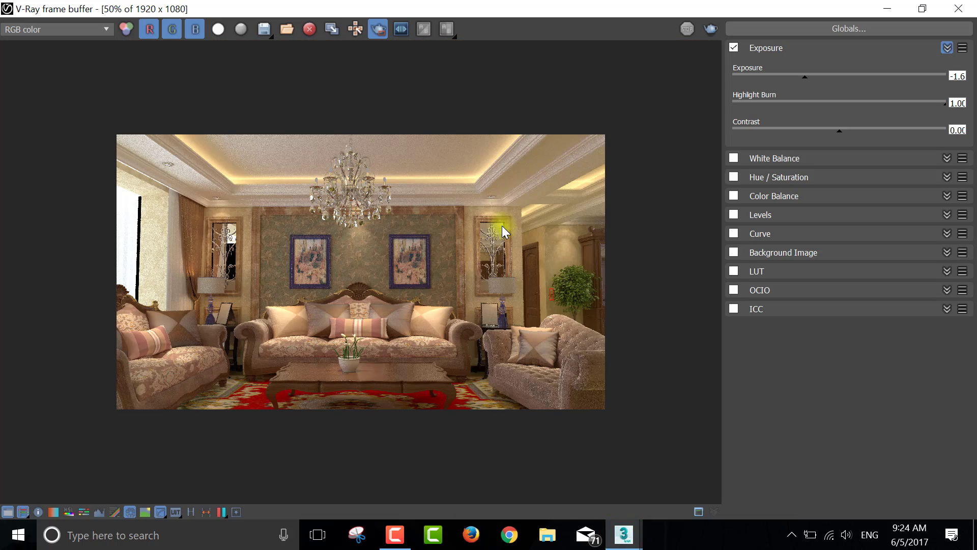
scroll(510, 258, "up", 1)
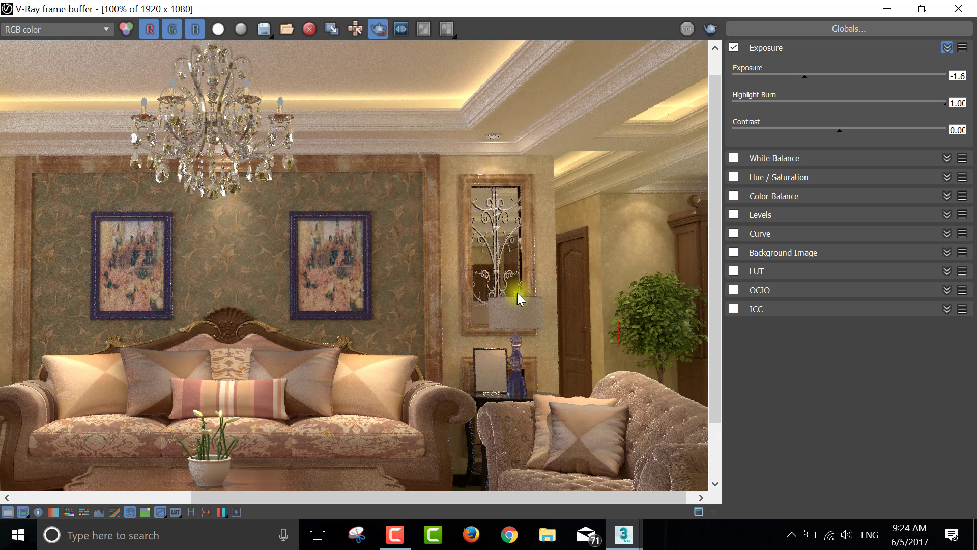
left_click_drag(518, 292, 503, 256)
scroll(503, 256, "down", 1)
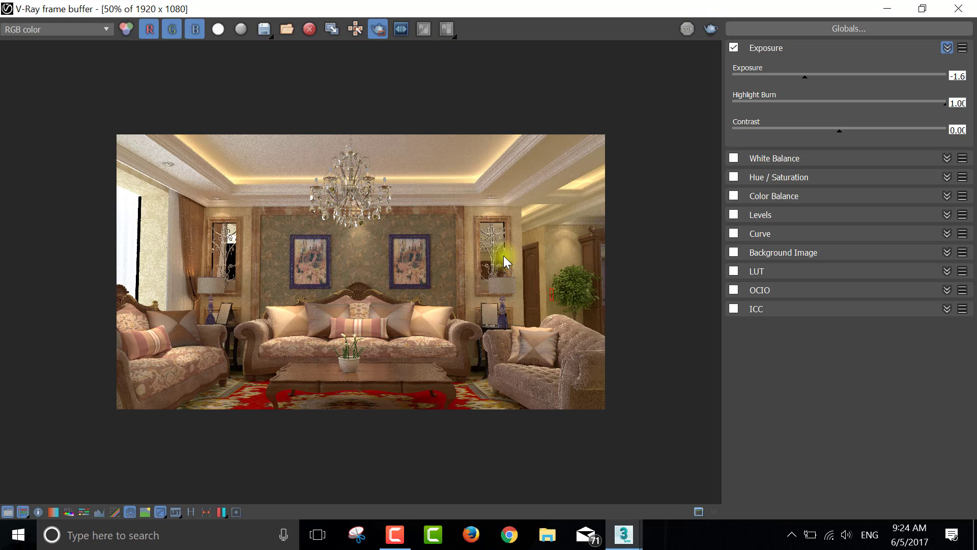
Turn off Region render, then inspect the flower pot, headboard and sofa pictures
left_click(378, 29)
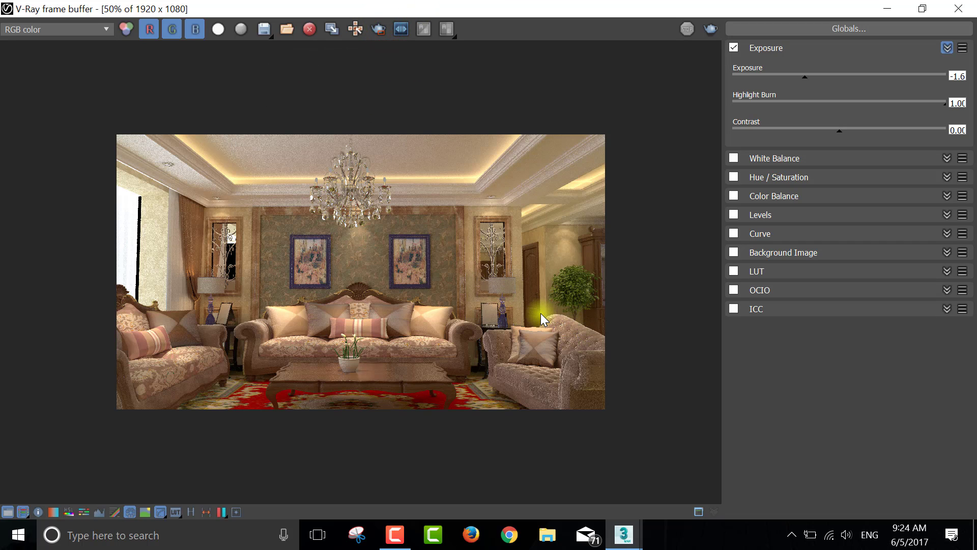
scroll(568, 290, "up", 1)
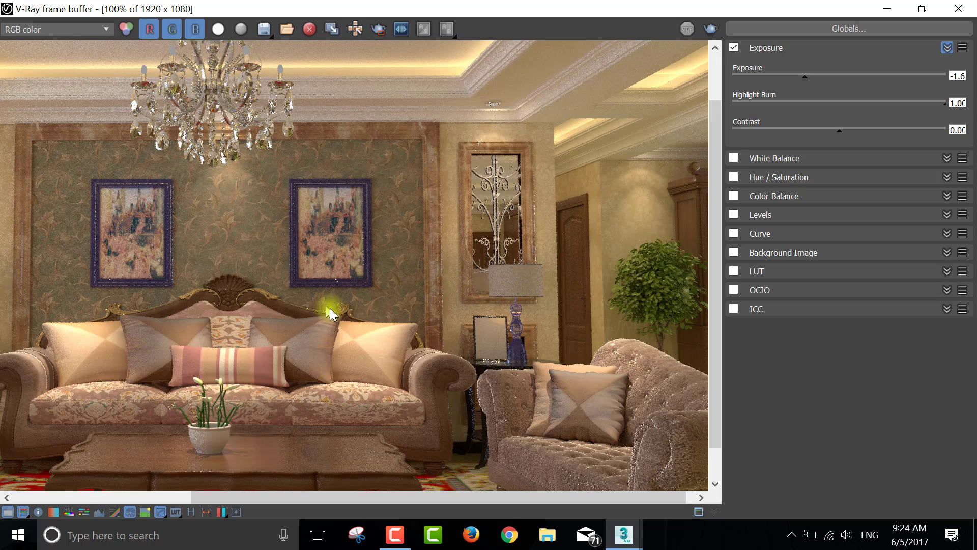
middle_click_drag(363, 326, 413, 218)
scroll(300, 392, "up", 3)
scroll(435, 243, "down", 1)
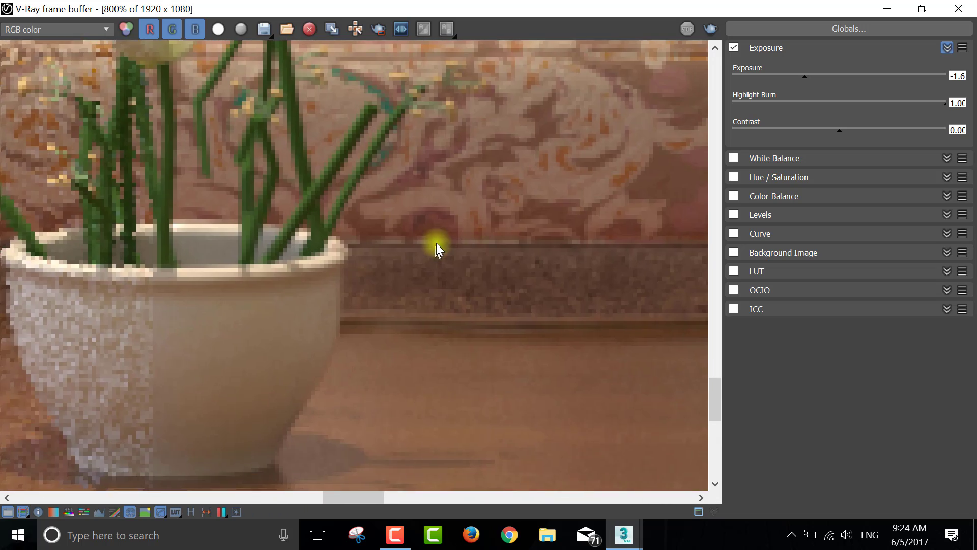
scroll(432, 246, "down", 1)
scroll(399, 260, "up", 1)
middle_click_drag(399, 260, 417, 63)
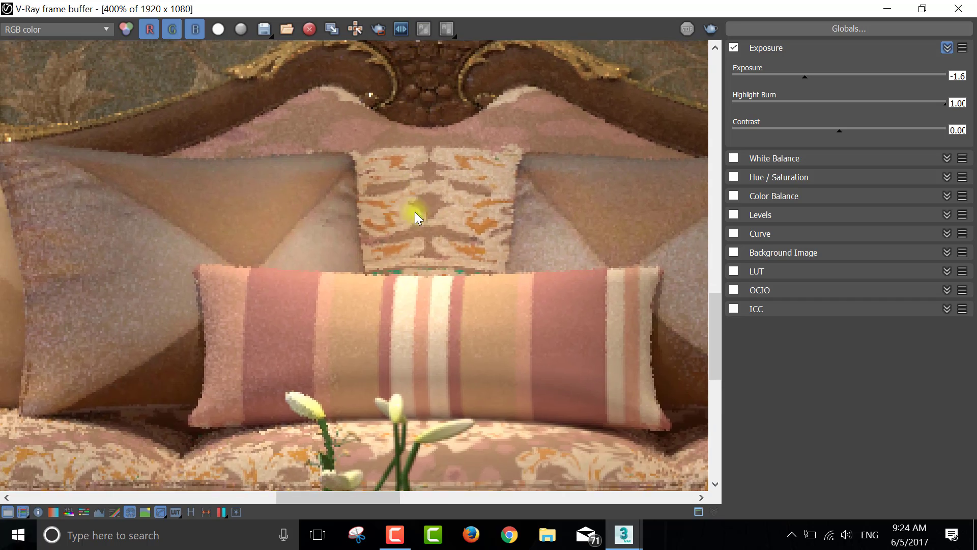
scroll(402, 178, "down", 1)
scroll(388, 129, "down", 1)
scroll(381, 175, "down", 1)
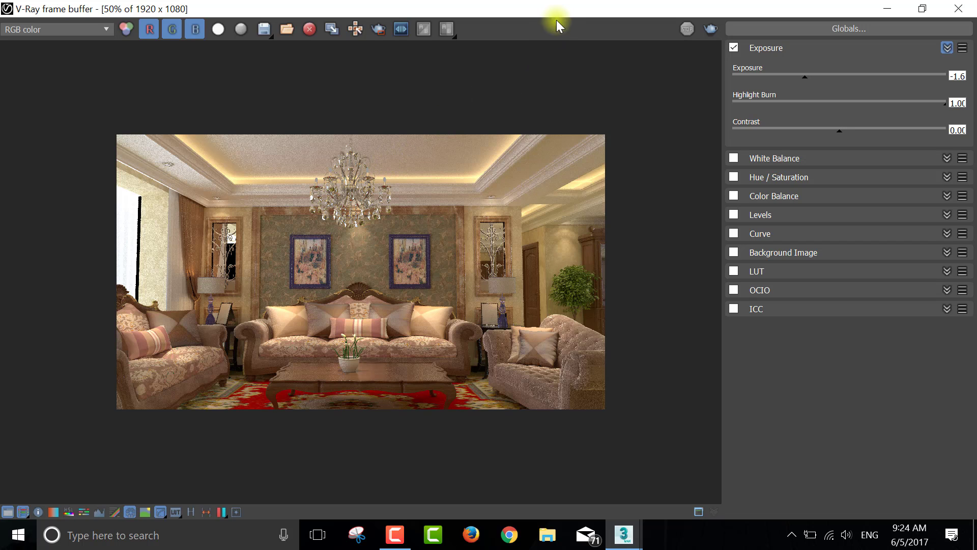
scroll(472, 332, "up", 1)
mouse_move(472, 332)
middle_mouse_down()
mouse_move(470, 261)
mouse_move(509, 116)
middle_mouse_up()
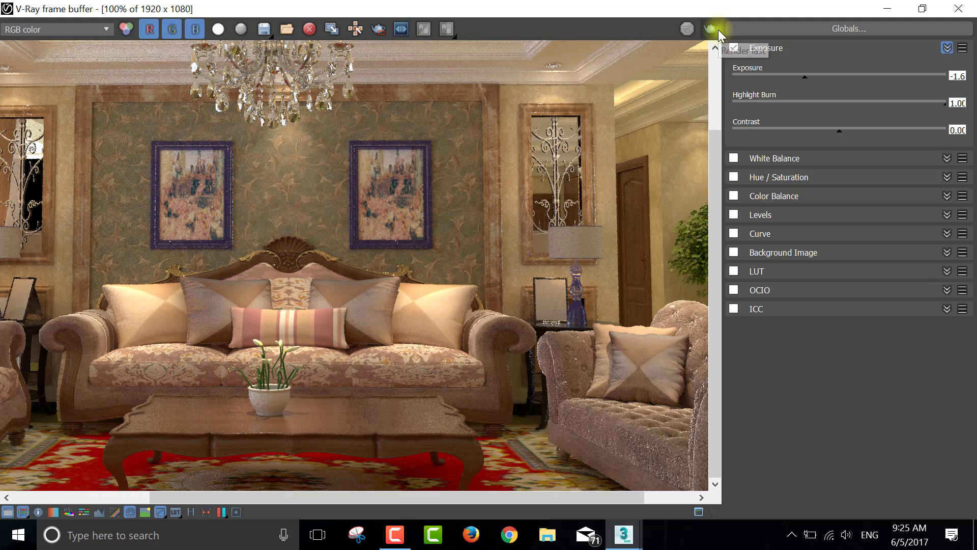
scroll(619, 99, "down", 2)
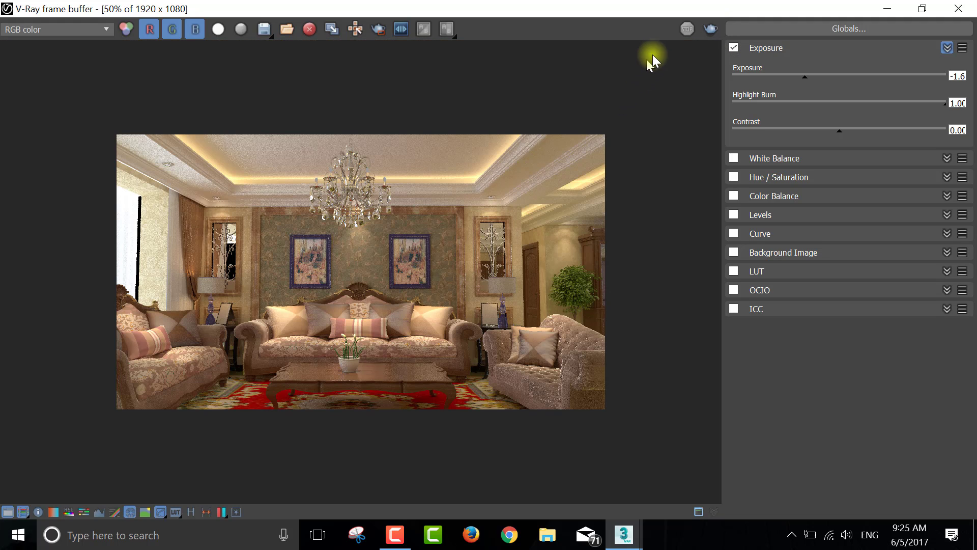
Re-render the full Camera05 frame with Render last and let it finish
left_click(710, 30)
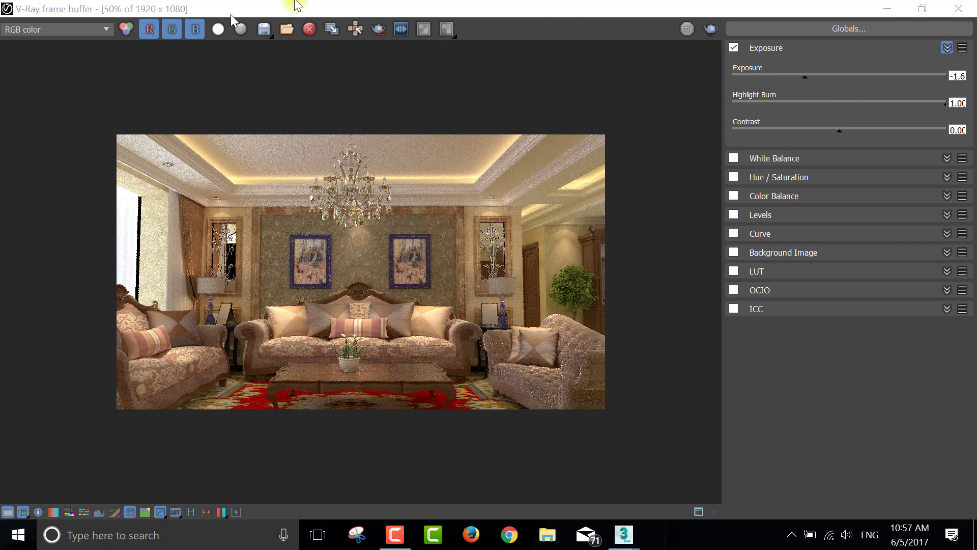
Show the VRayDenoiser channel, zoom around it, and return the frame buffer to full screen
left_click(108, 30)
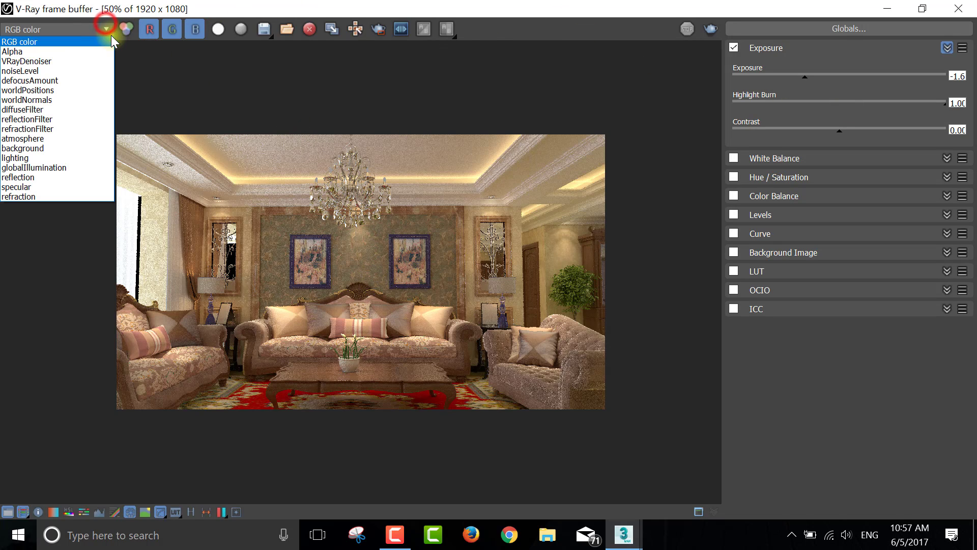
left_click(48, 62)
scroll(502, 331, "up", 1)
scroll(474, 328, "up", 1)
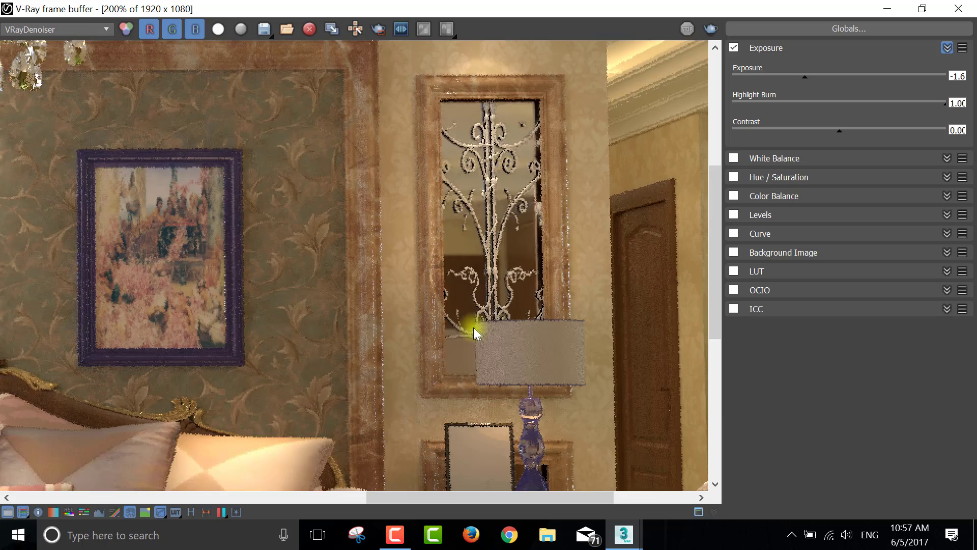
scroll(462, 315, "down", 1)
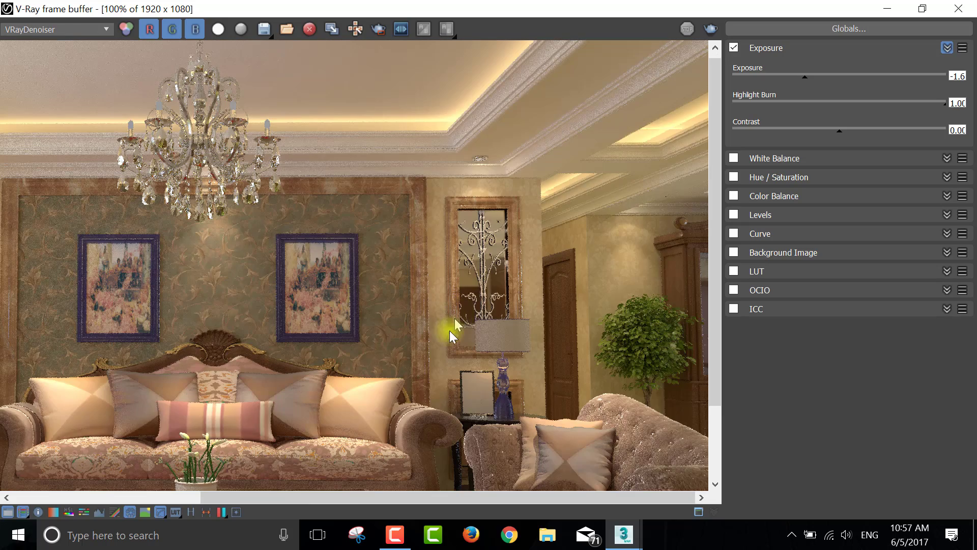
scroll(360, 383, "down", 1)
scroll(362, 378, "up", 1)
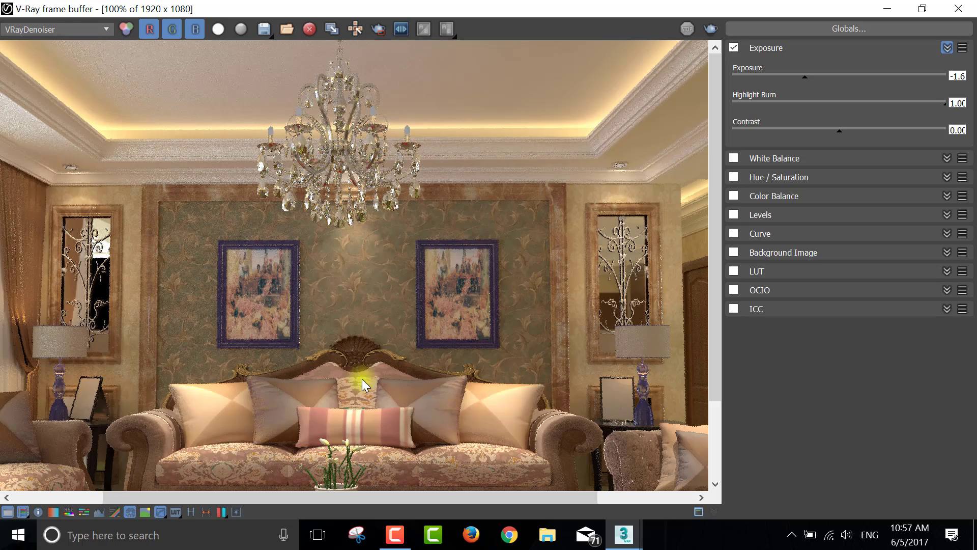
scroll(362, 379, "down", 1)
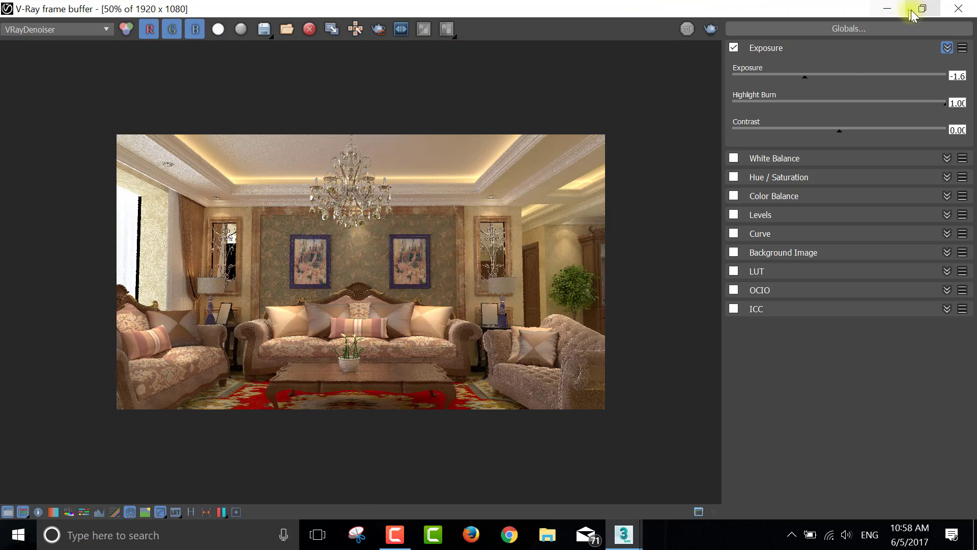
left_click_drag(649, 2, 557, 104)
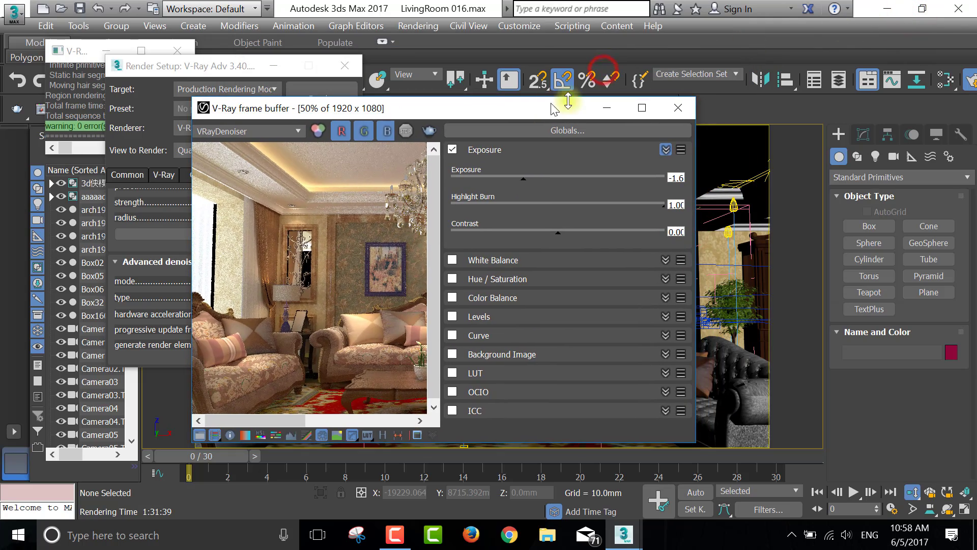
left_click(640, 104)
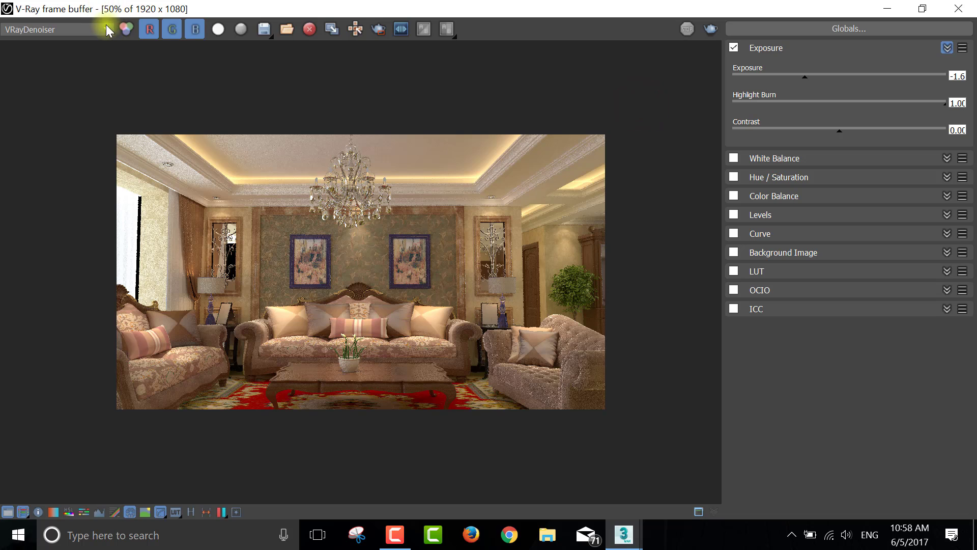
Review the noiseLevel, reflectionFilter and refraction channels, then return to the RGB color image
left_click(103, 28)
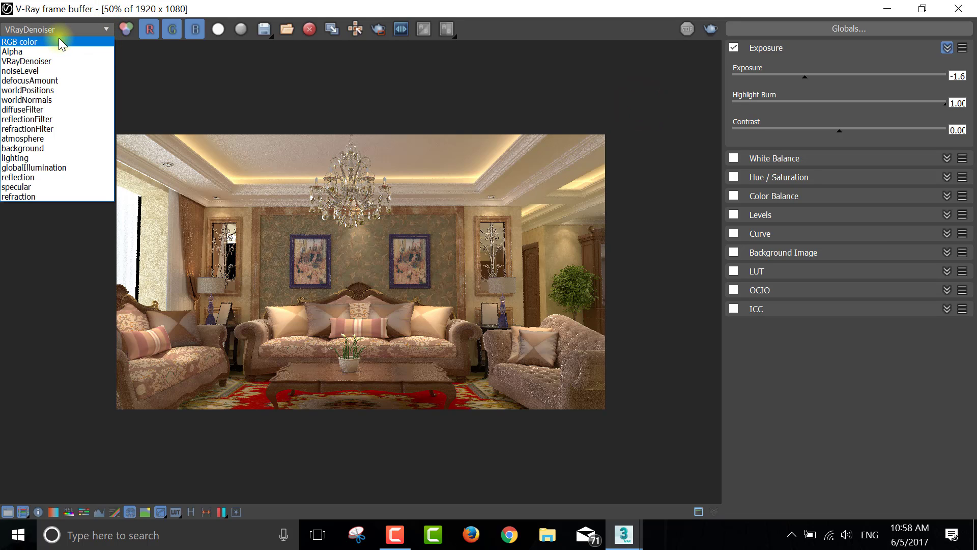
left_click(32, 70)
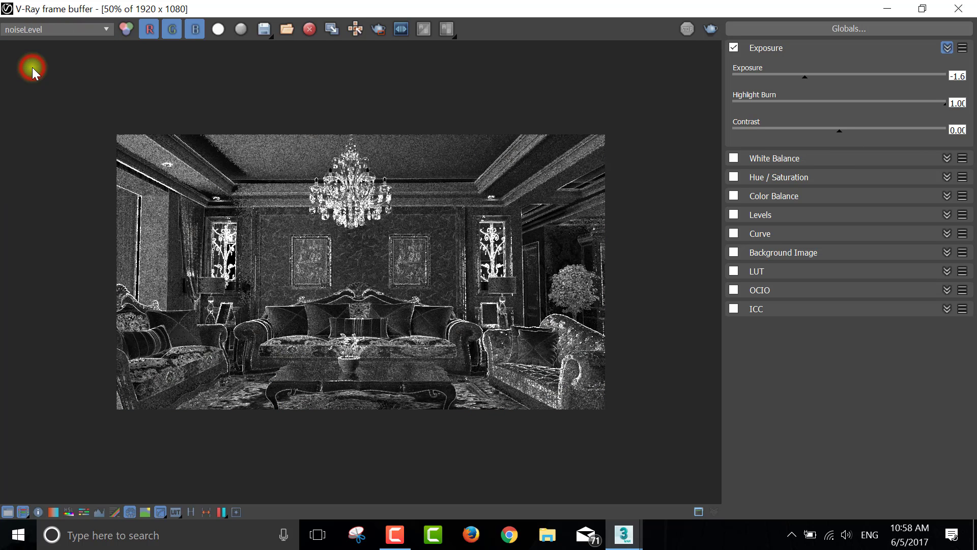
left_click(39, 27)
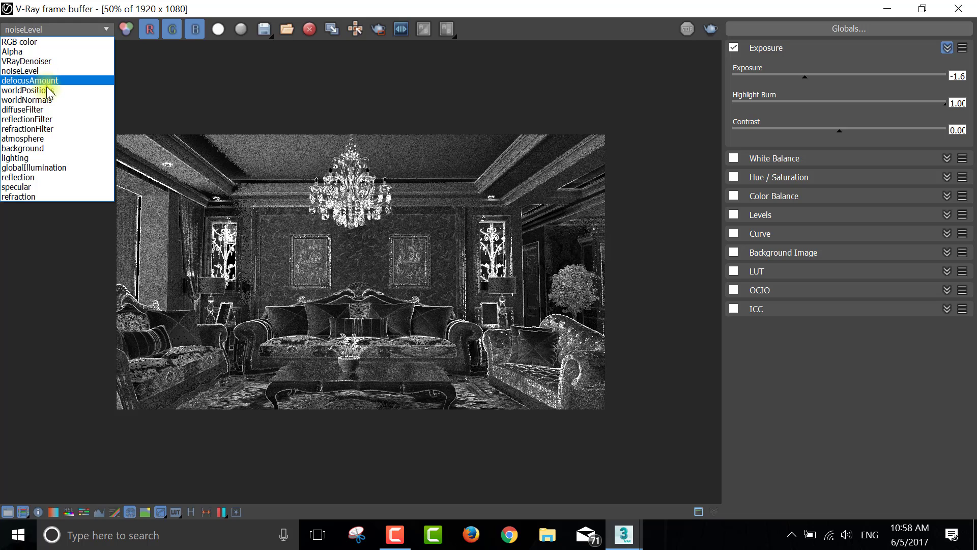
left_click(56, 120)
left_click(48, 30)
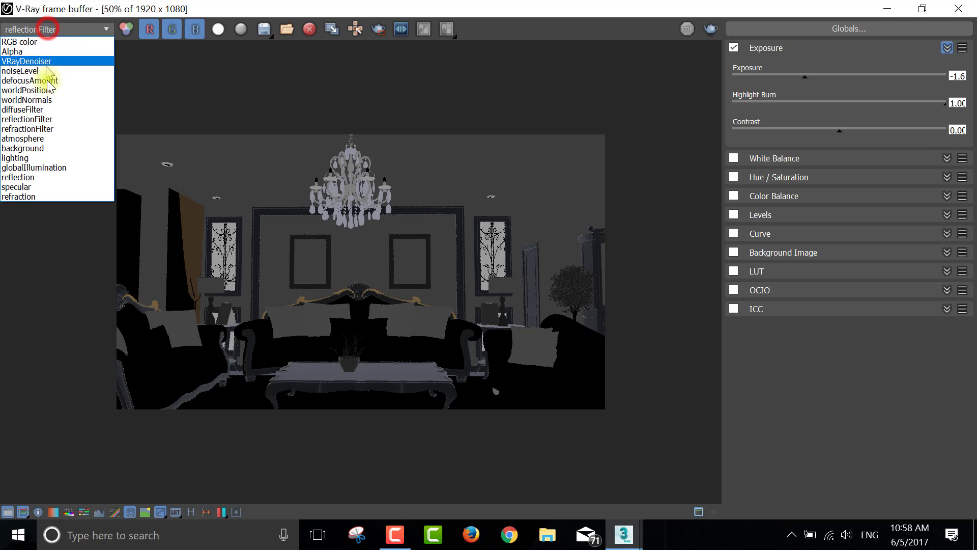
left_click(32, 197)
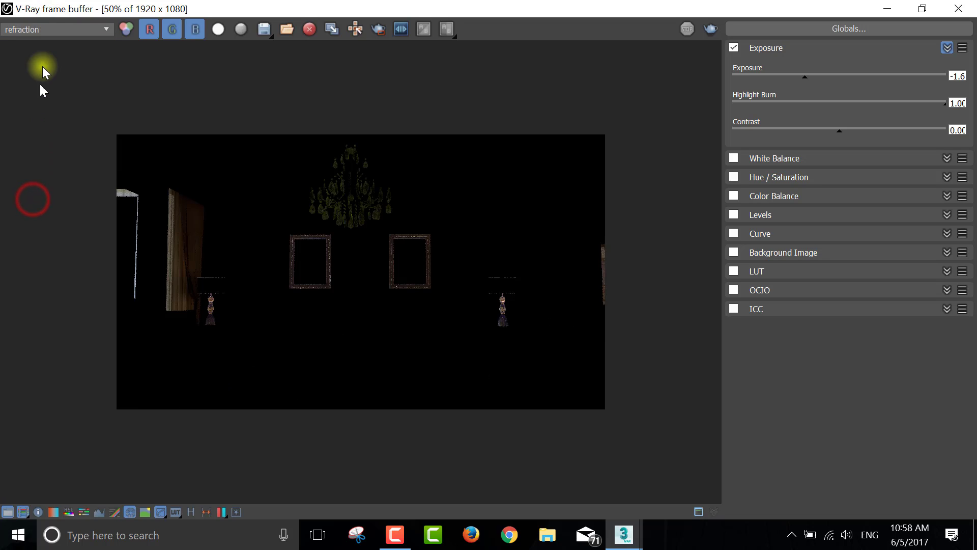
left_click(48, 29)
left_click(26, 41)
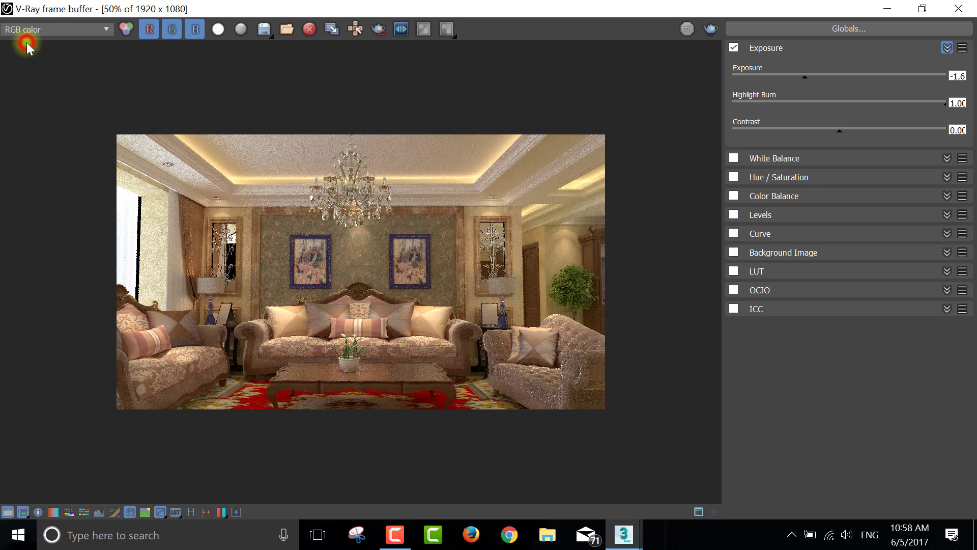
Switch back to the VRayDenoiser channel and minimize the frame buffer
left_click(39, 26)
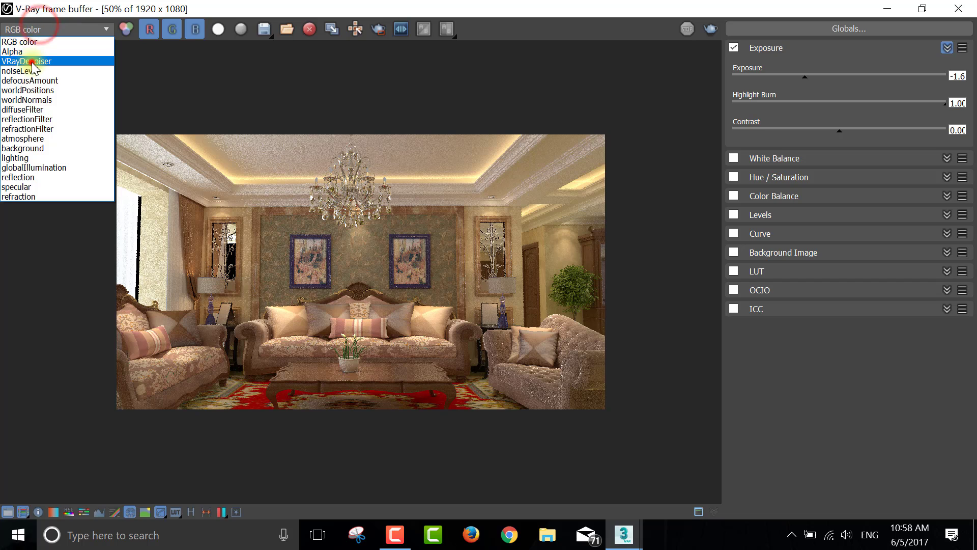
left_click(31, 62)
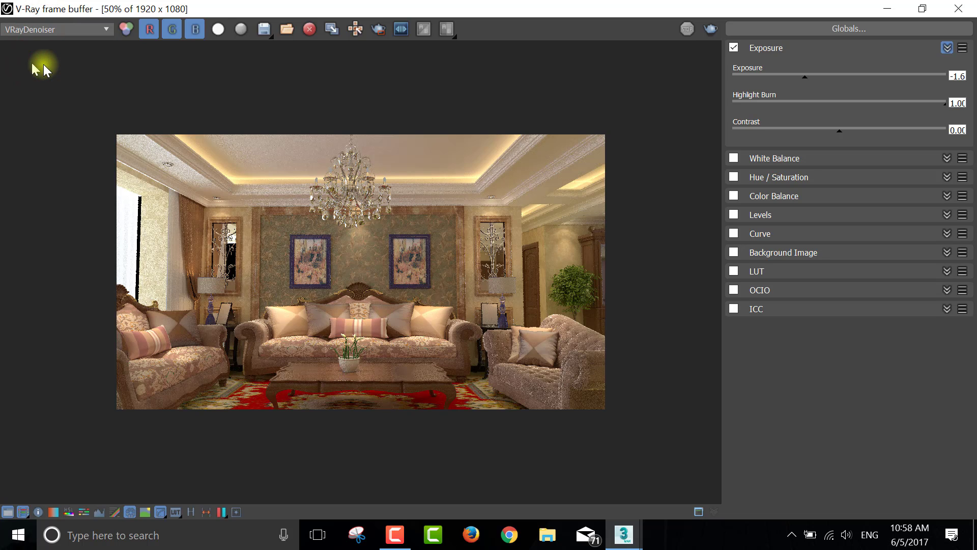
left_click(892, 8)
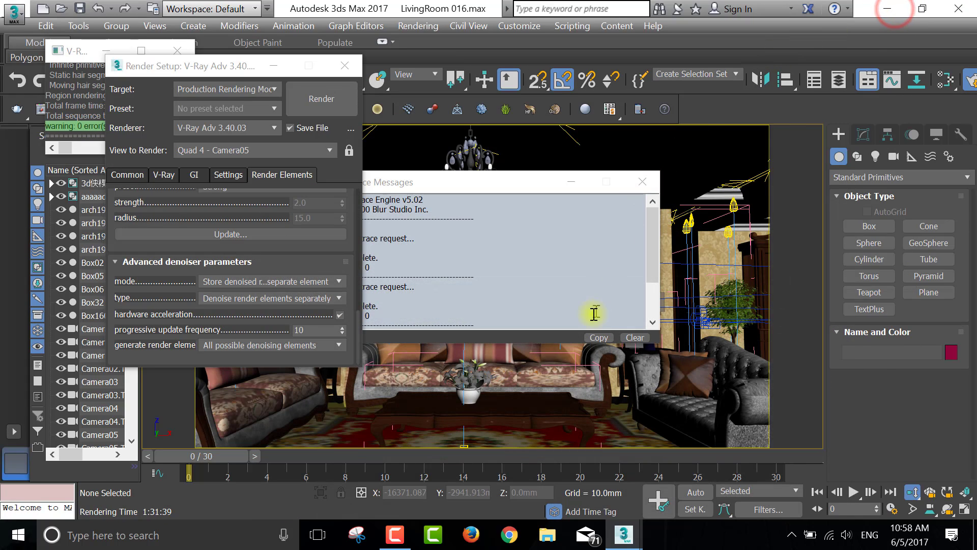
Close Raytrace Messages, move Render Setup aside, and bring the 3ds Max and frame buffer windows forward
left_click_drag(446, 188, 530, 164)
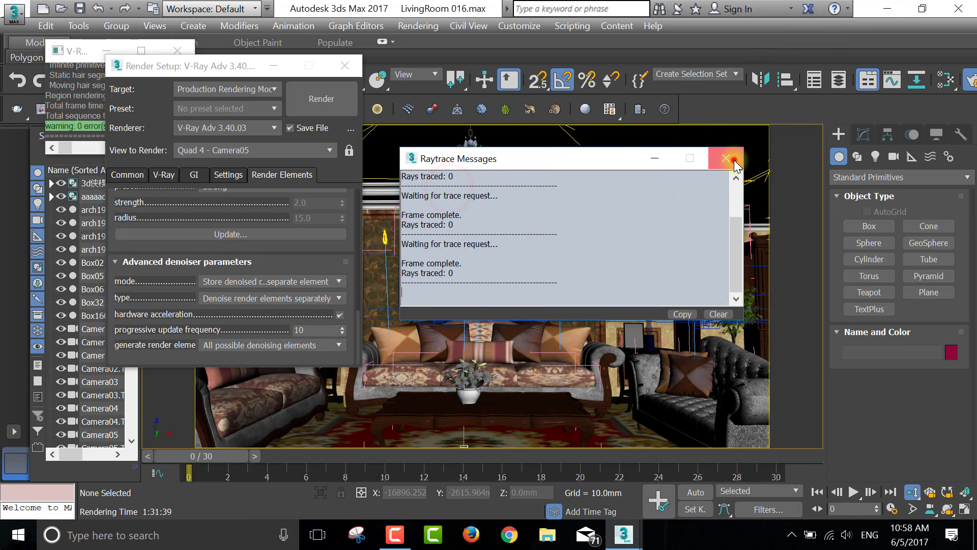
left_click(727, 159)
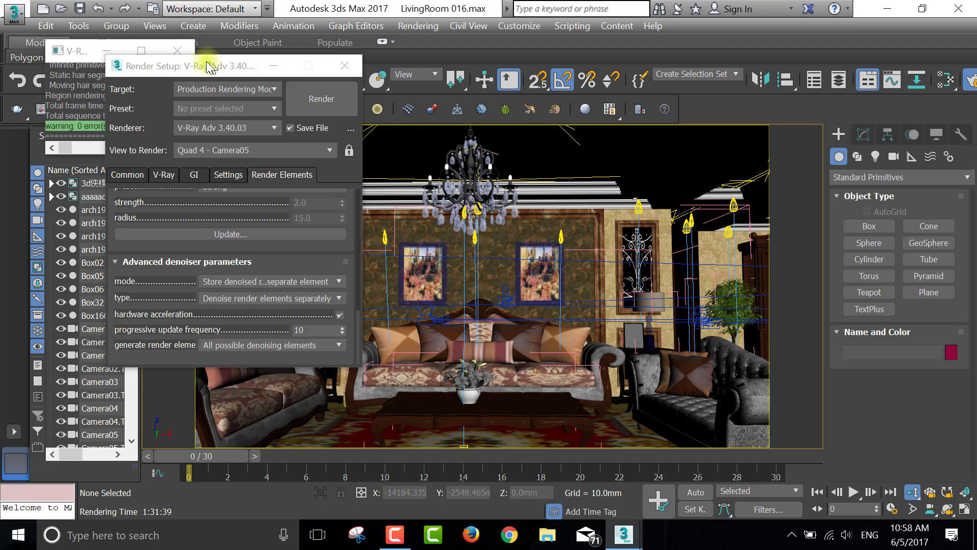
left_click_drag(209, 66, 265, 50)
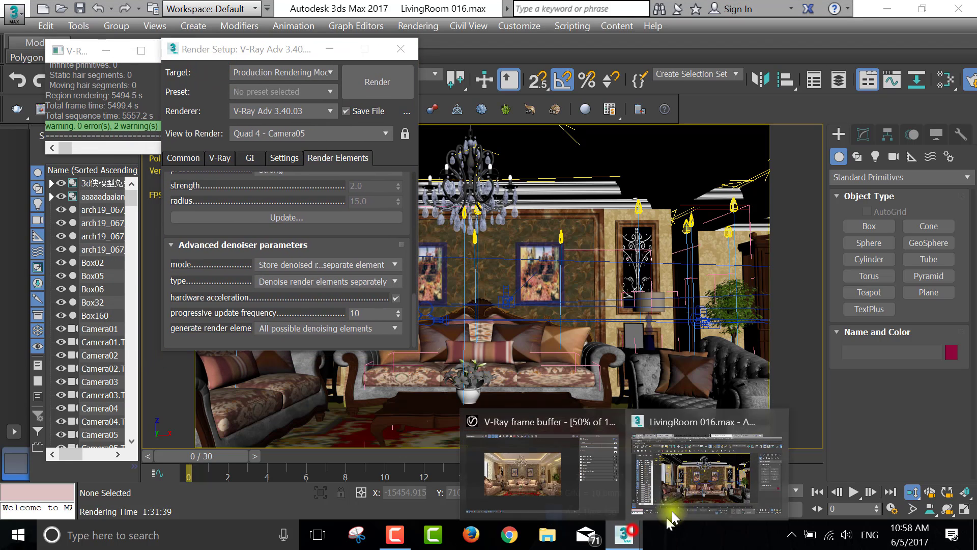
left_click(622, 534)
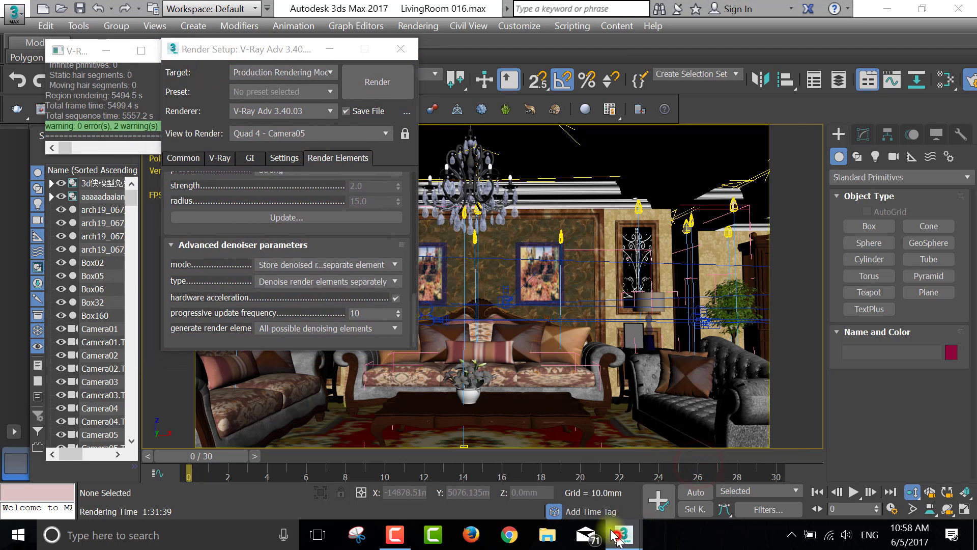
left_click(549, 478)
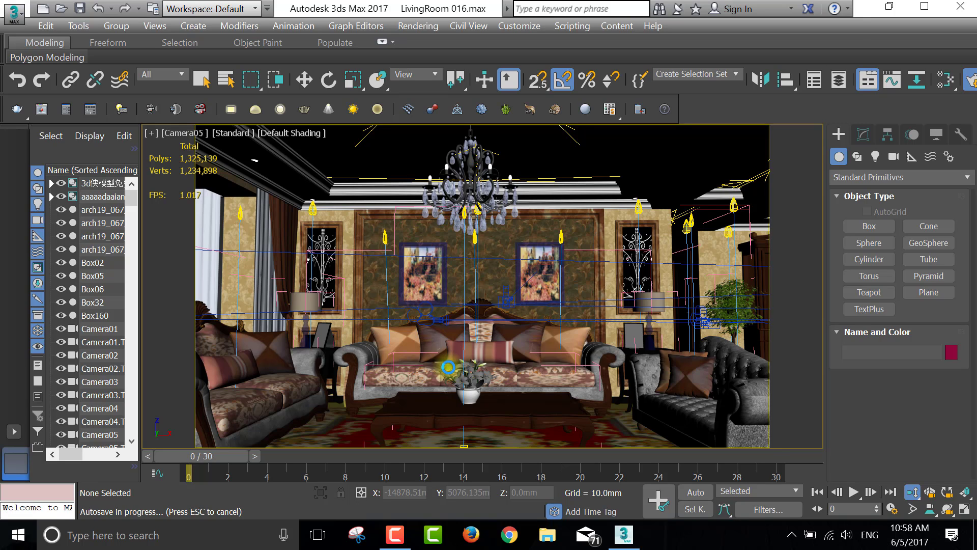
Show the desktop and refresh it
key("super+d")
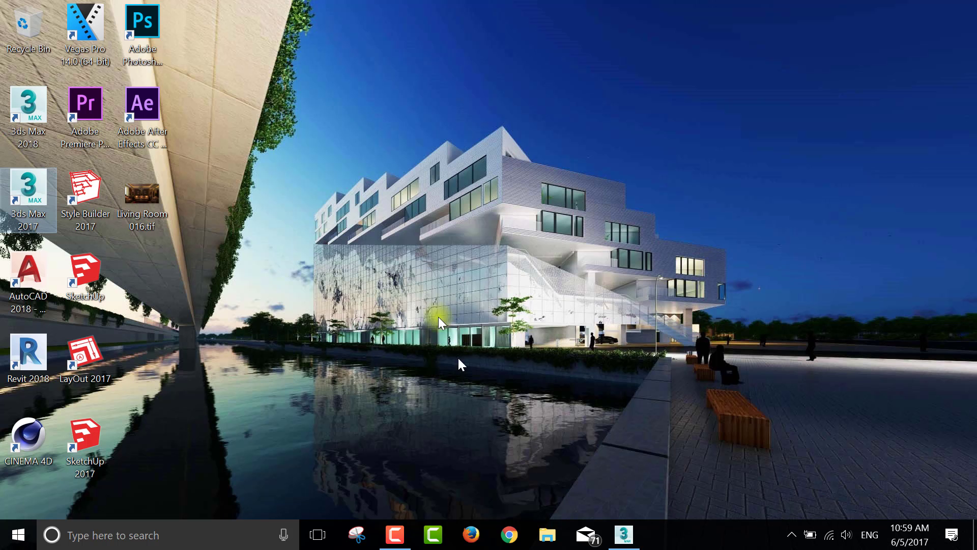
right_click(307, 135)
left_click(339, 201)
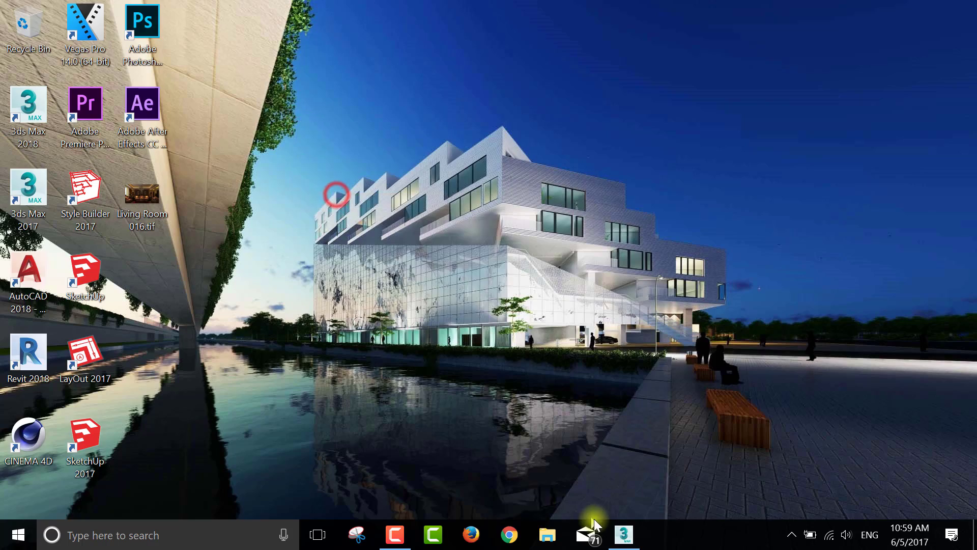
Restore the V-Ray frame buffer to full screen and start saving the current channel
left_click(623, 535)
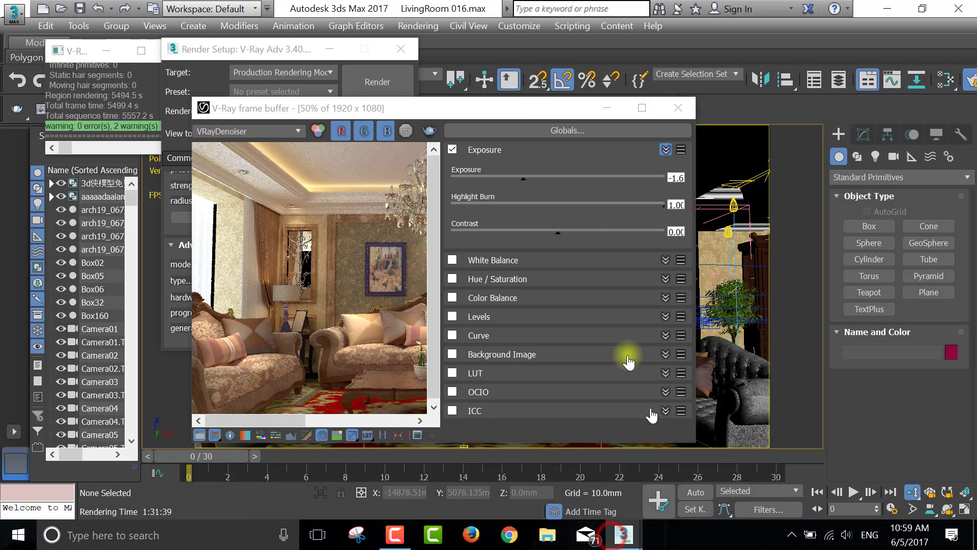
left_click(642, 108)
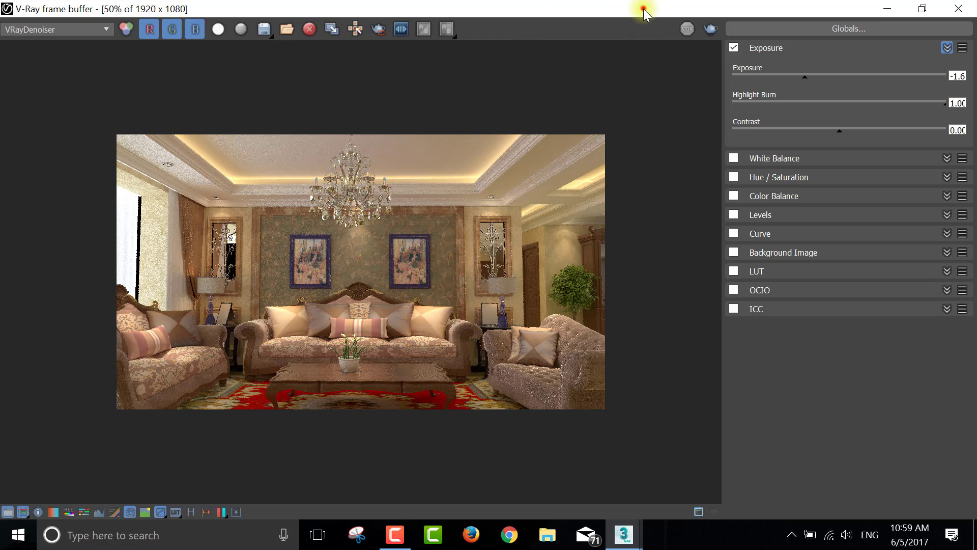
left_click_drag(644, 13, 336, 1)
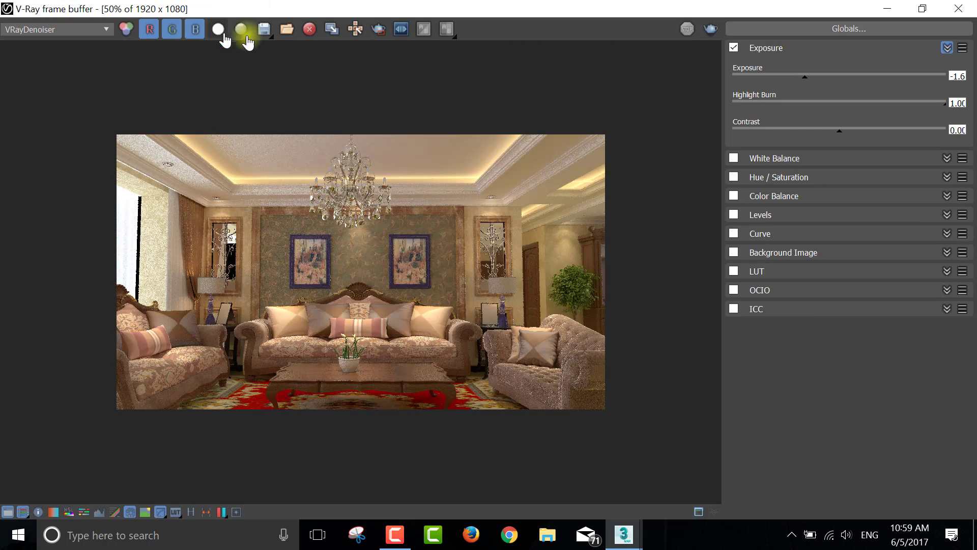
left_click(264, 29)
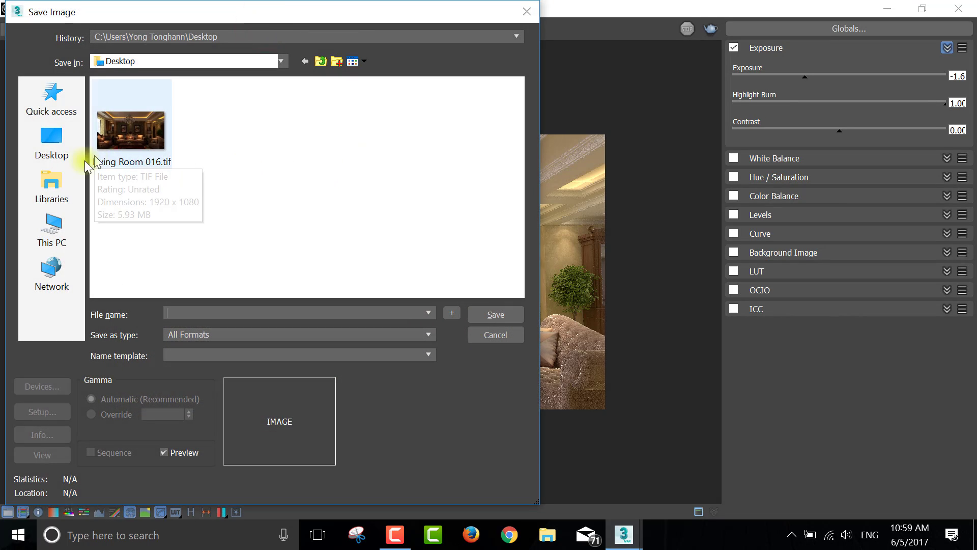
Save the render as TIF 'Living Room 016 Denoised.tif' on the Desktop, then minimize the frame buffer
left_click(51, 156)
left_click(311, 223)
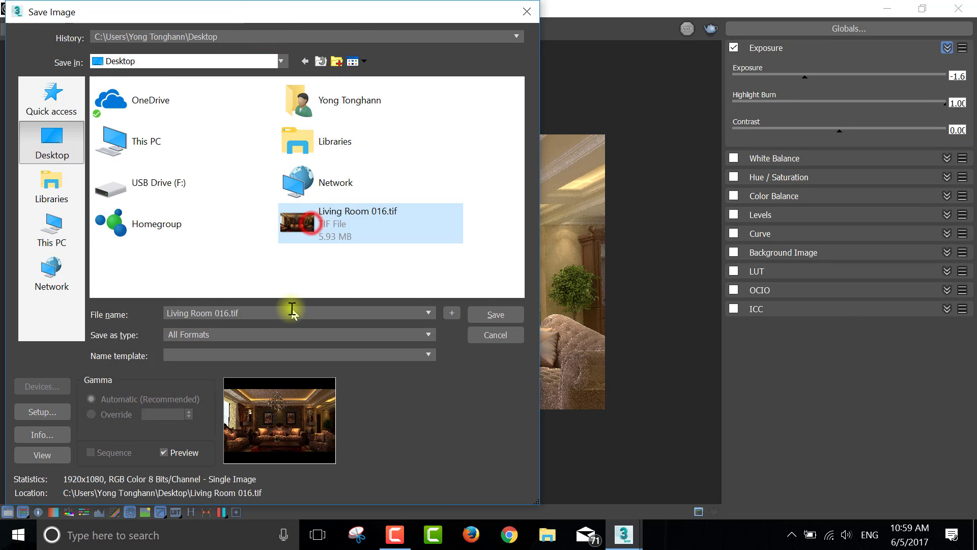
left_click(290, 313)
left_click(246, 316)
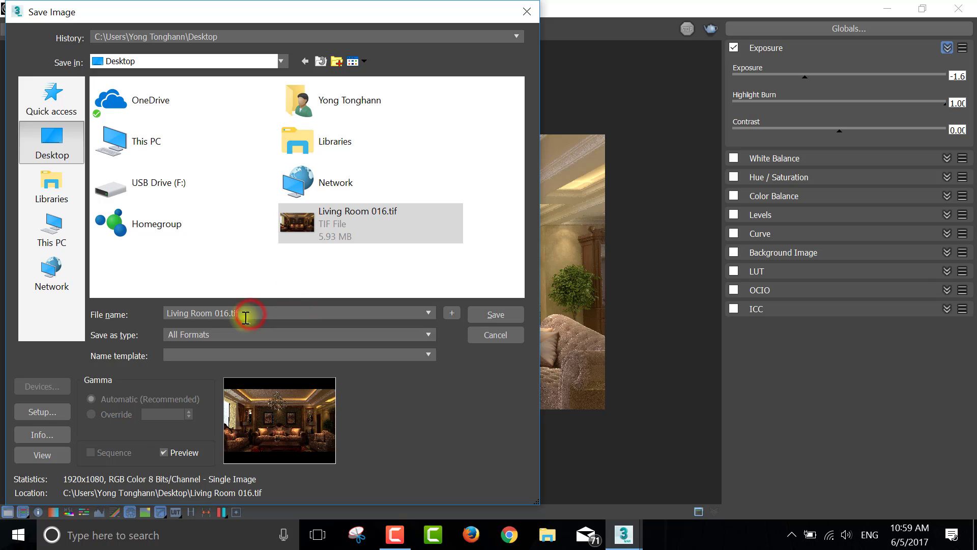
left_click(230, 336)
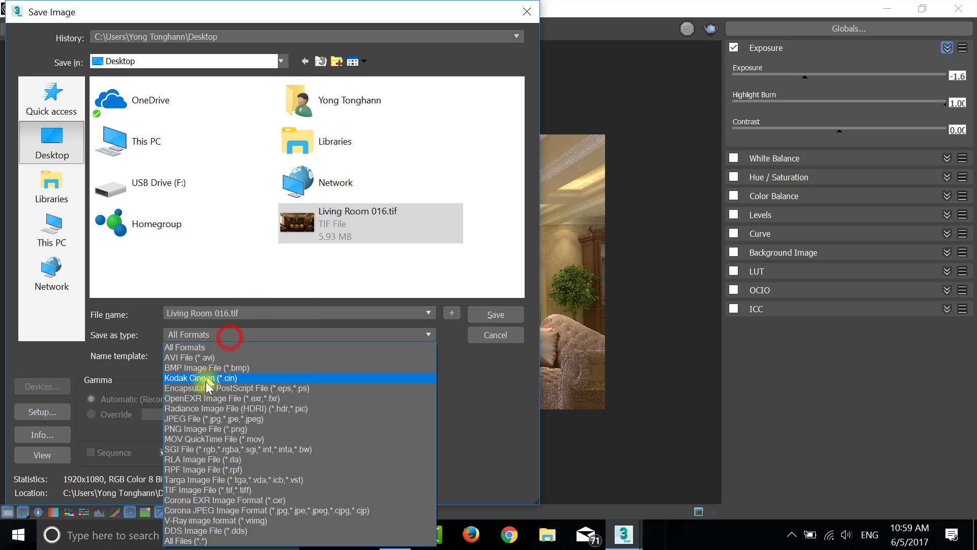
left_click(238, 490)
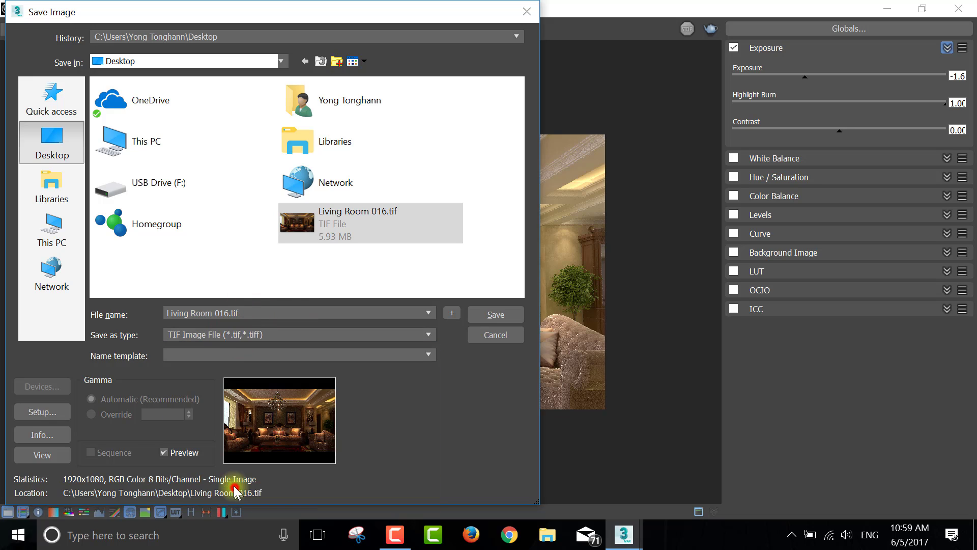
left_click(230, 315)
type("Denoised")
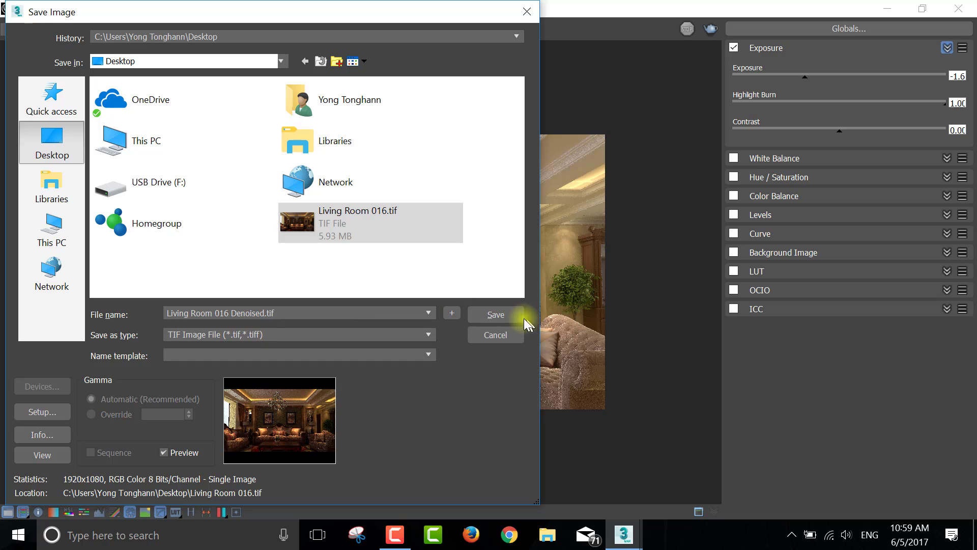
left_click(507, 312)
left_click(353, 302)
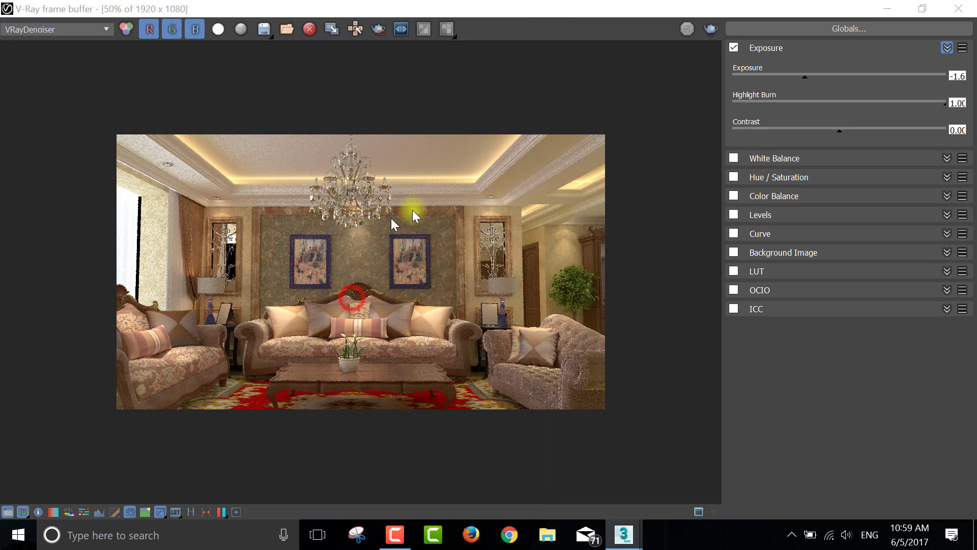
left_click(879, 8)
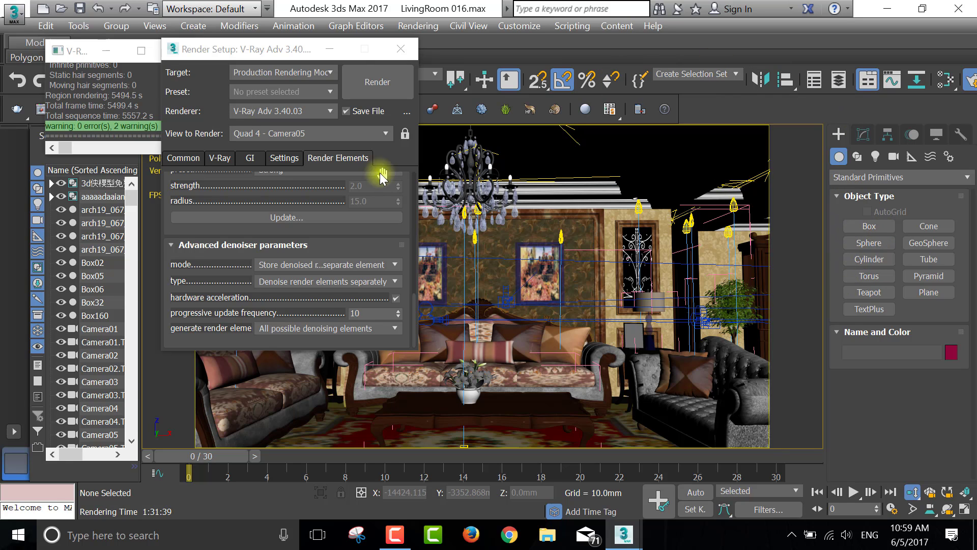
In Render Setup, set the denoiser element's output location to the Desktop
left_click(330, 157)
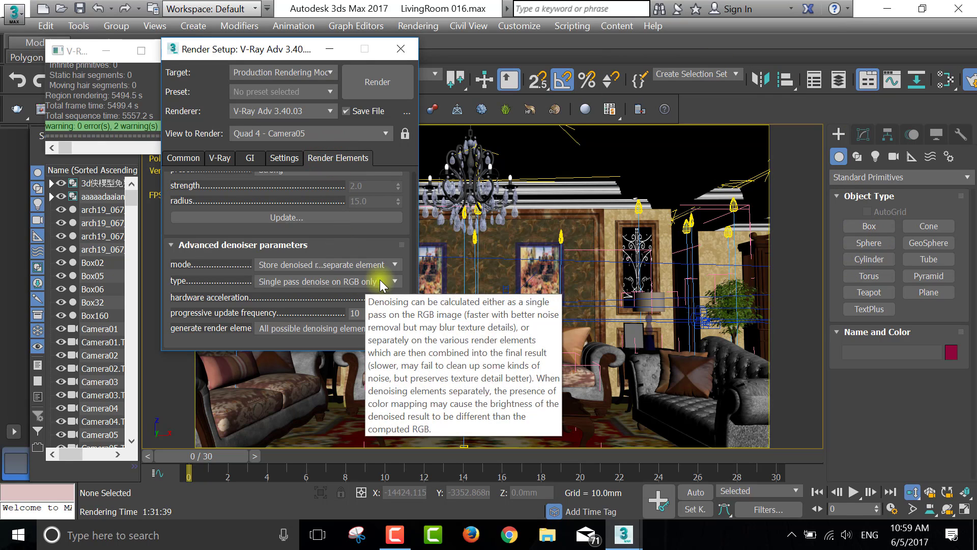
left_click_drag(415, 305, 417, 249)
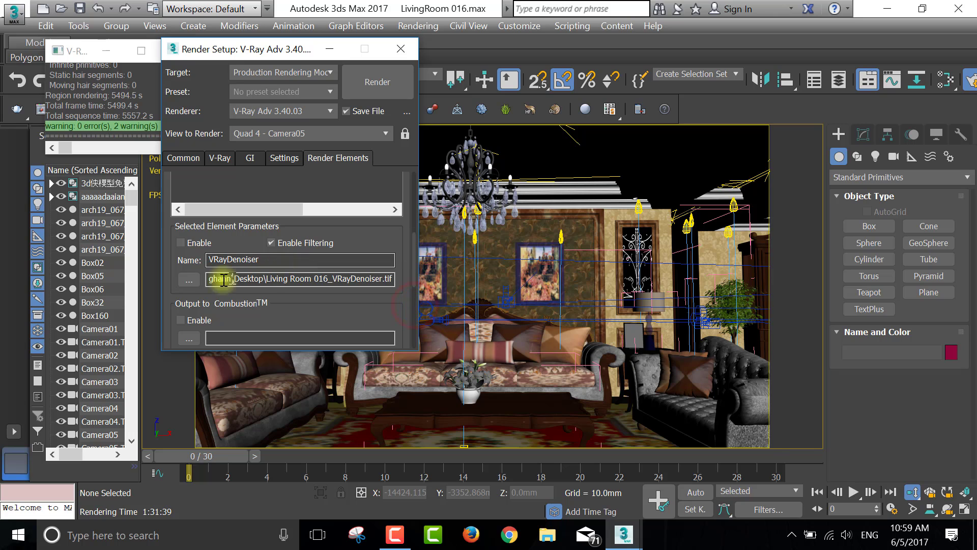
left_click(188, 281)
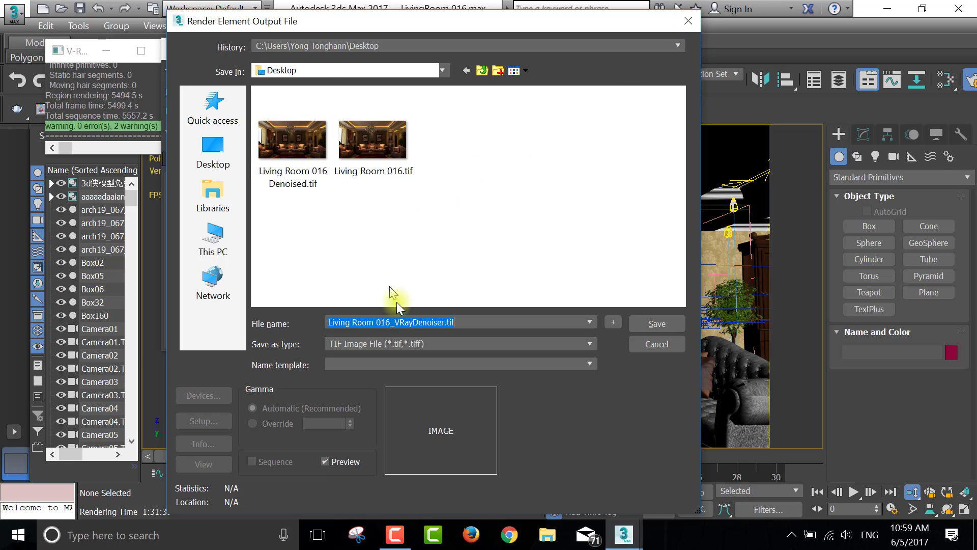
left_click(213, 152)
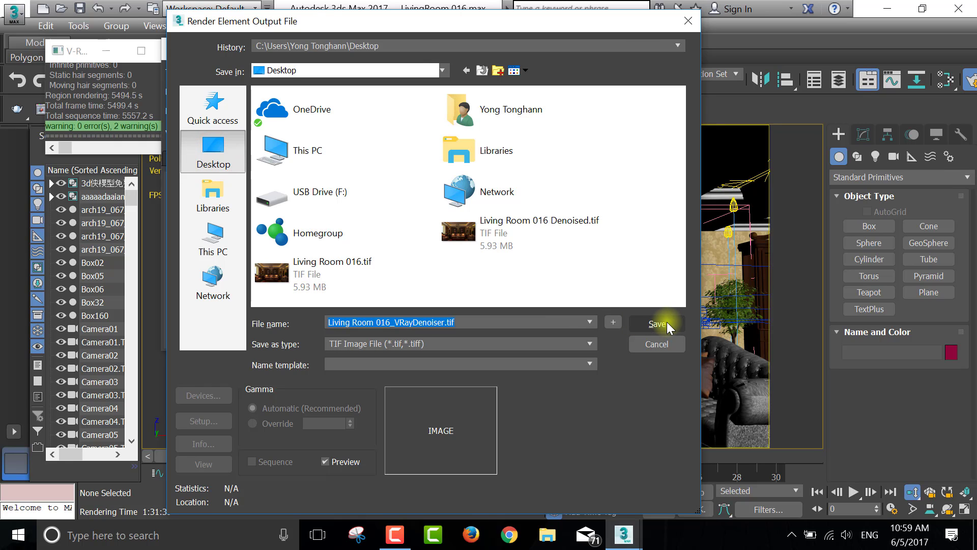
left_click(667, 325)
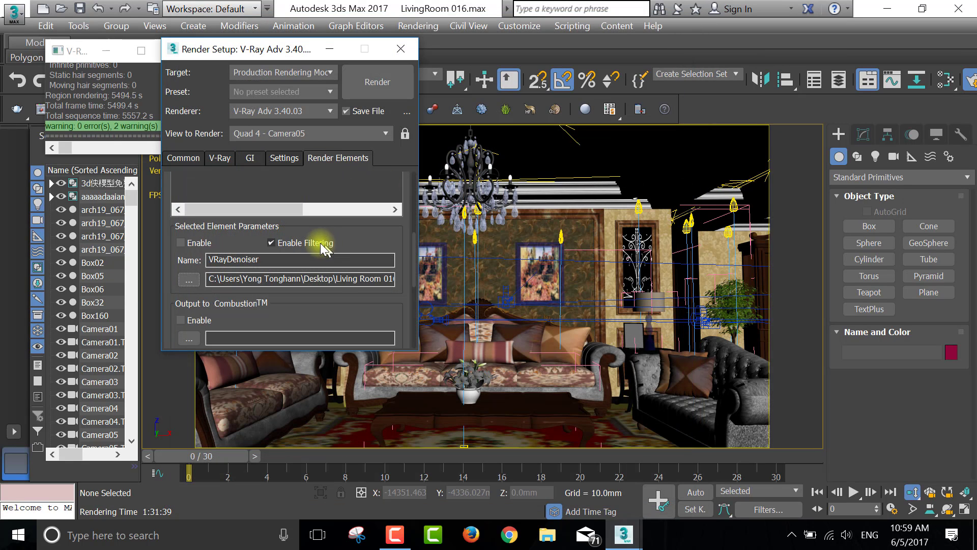
Minimize 3ds Max and refresh the desktop twice
left_click(890, 8)
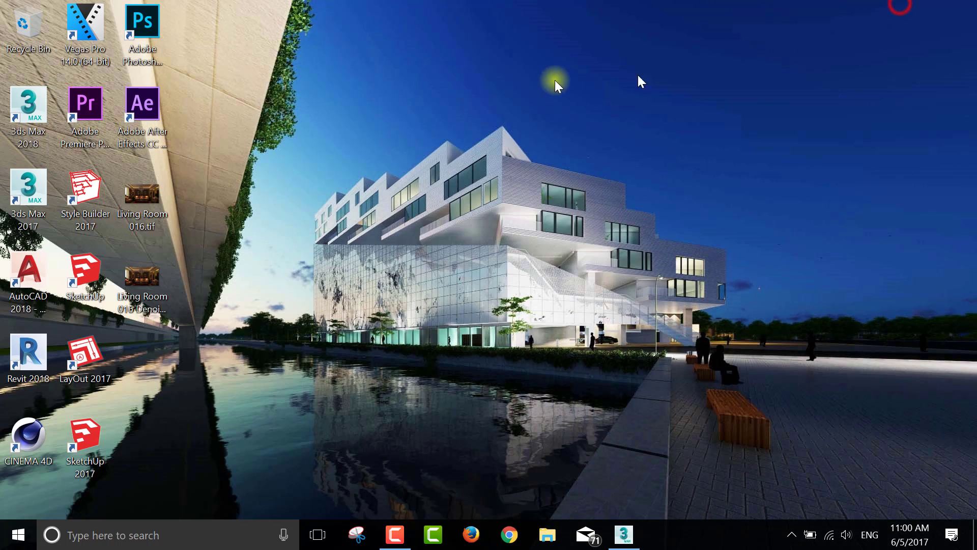
right_click(529, 82)
left_click(572, 148)
right_click(467, 80)
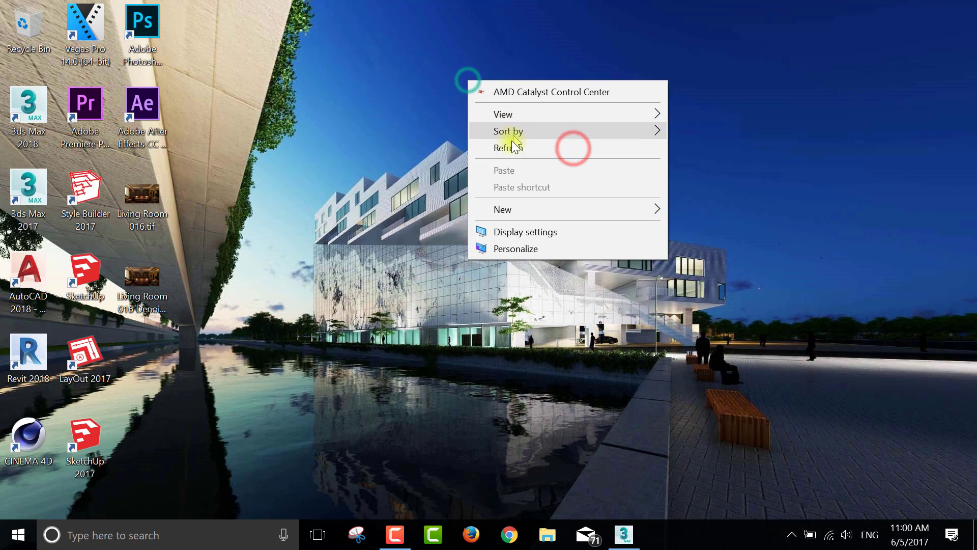
left_click(511, 147)
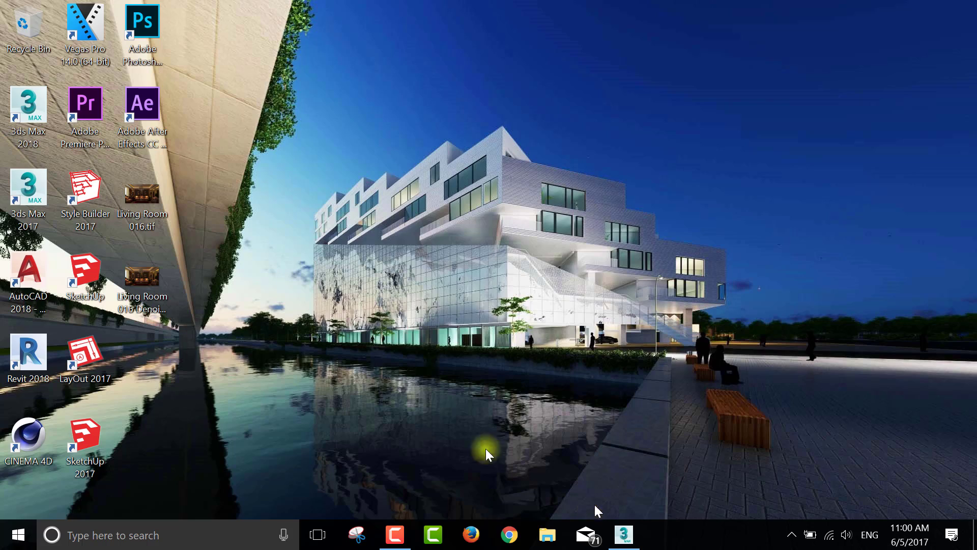
Minimize the frame buffer and 3ds Max again and bring up the desktop context menu
left_click(624, 533)
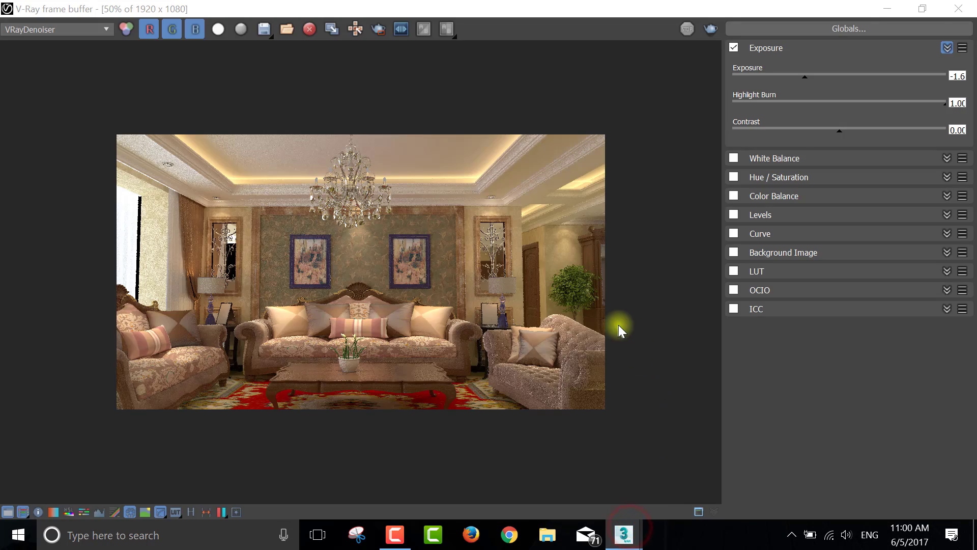
left_click(887, 8)
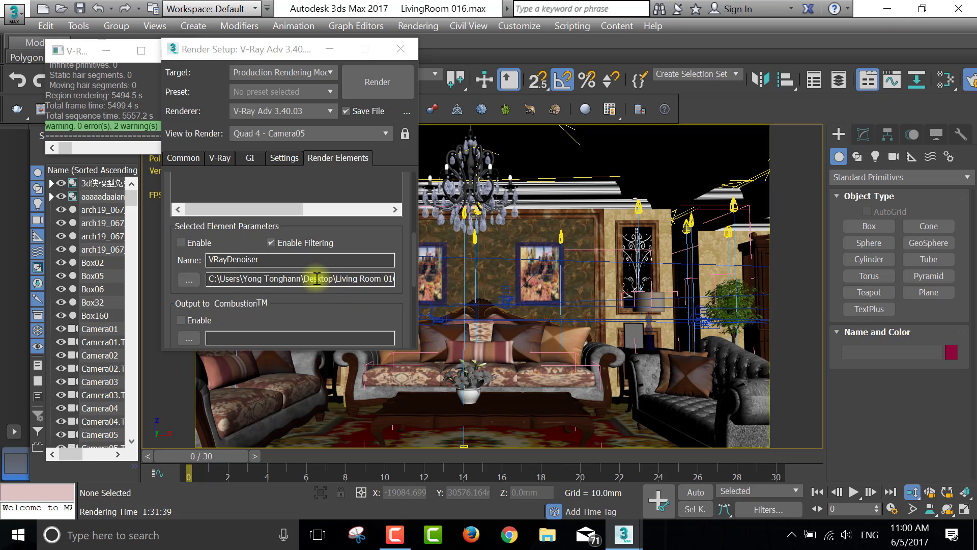
left_click(889, 9)
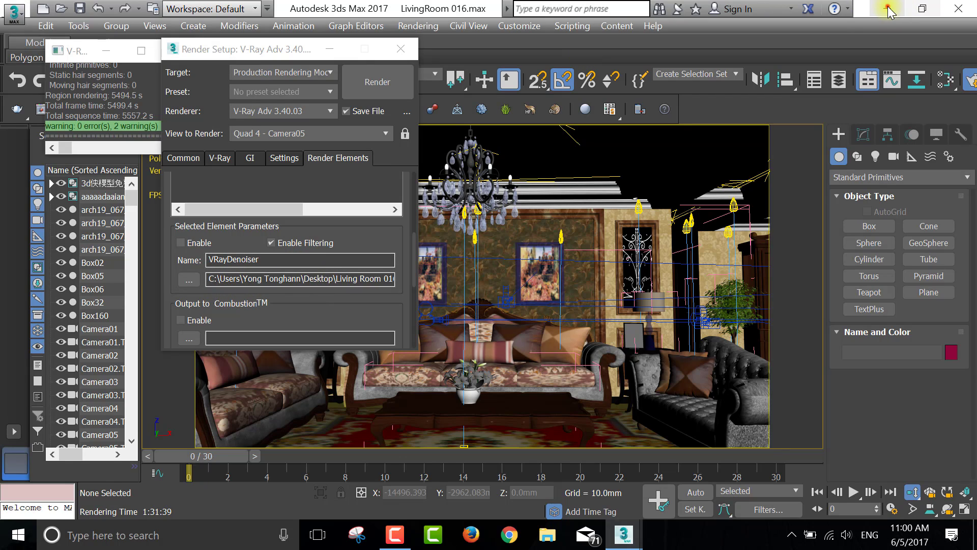
right_click(332, 193)
Refresh the desktop, view Living Room 016 Denoised.tif, close the viewer, and launch Photoshop
left_click(364, 262)
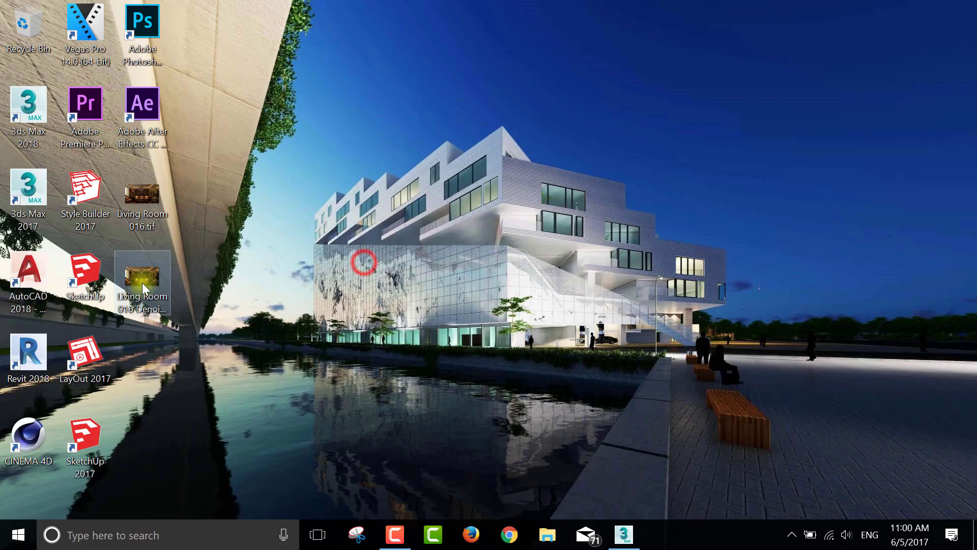
left_click(125, 293)
double_click(124, 293)
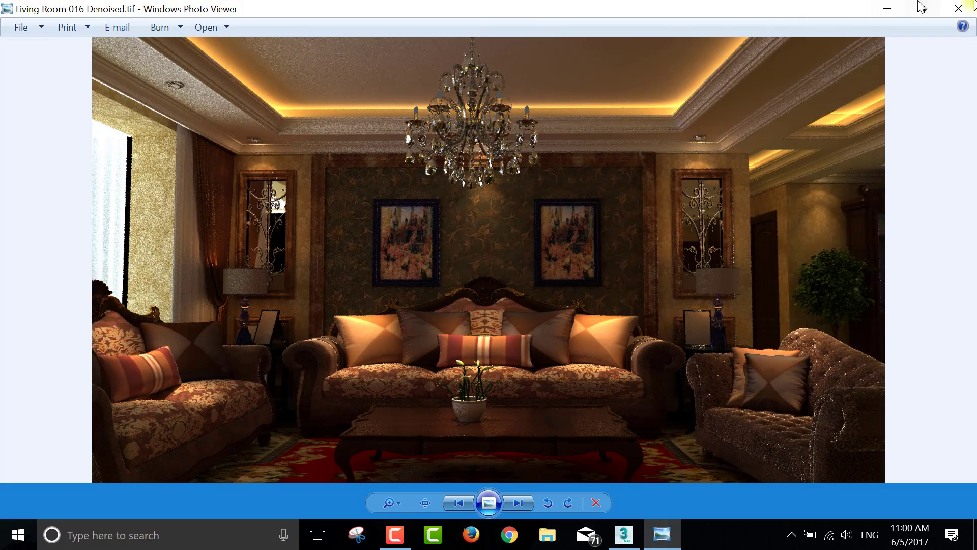
left_click(972, 12)
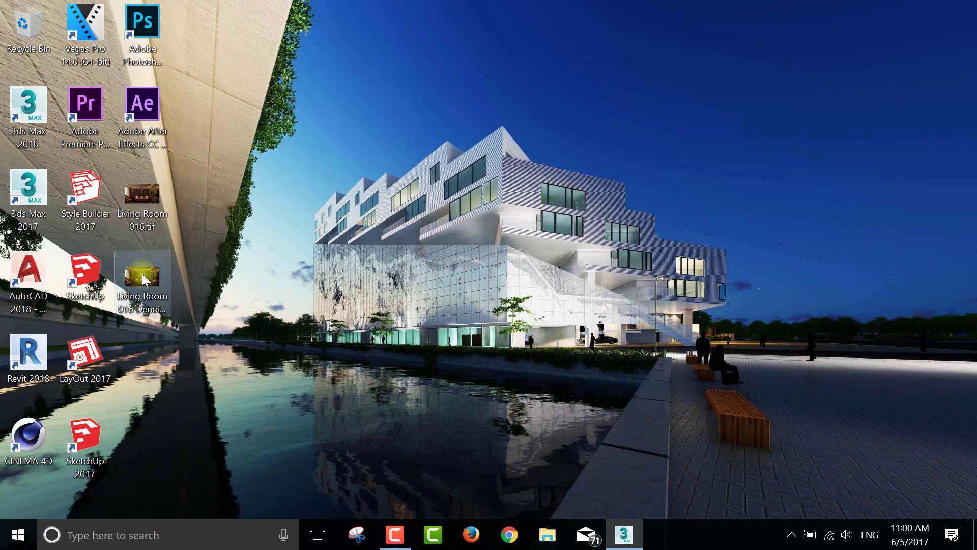
left_click(149, 24)
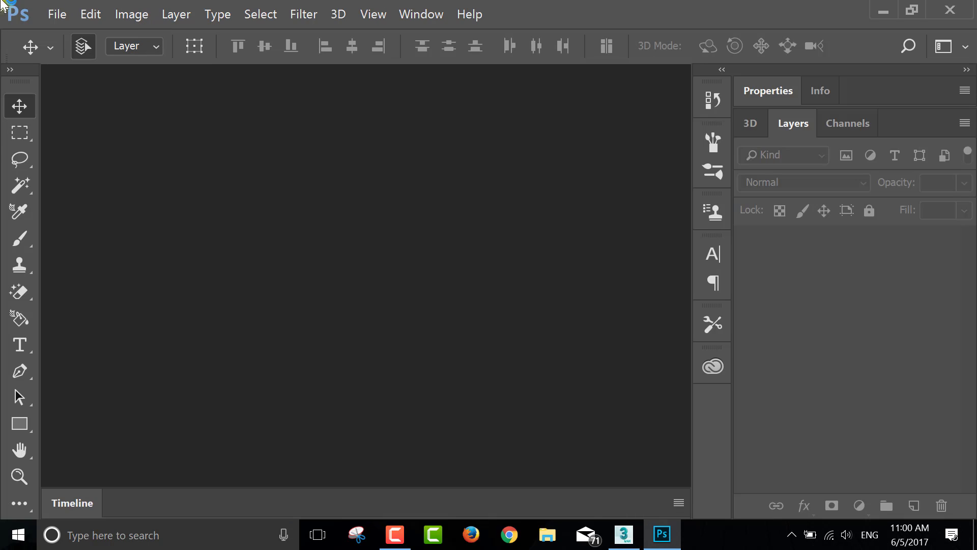
Open Living Room 016 Denoised.tif with File > Open As using the Camera Raw format
left_click(58, 16)
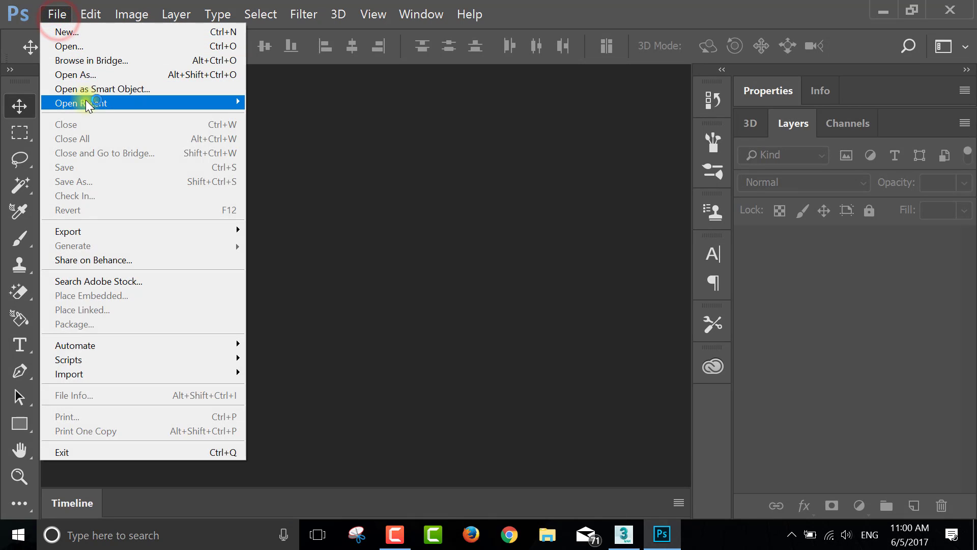
left_click(90, 76)
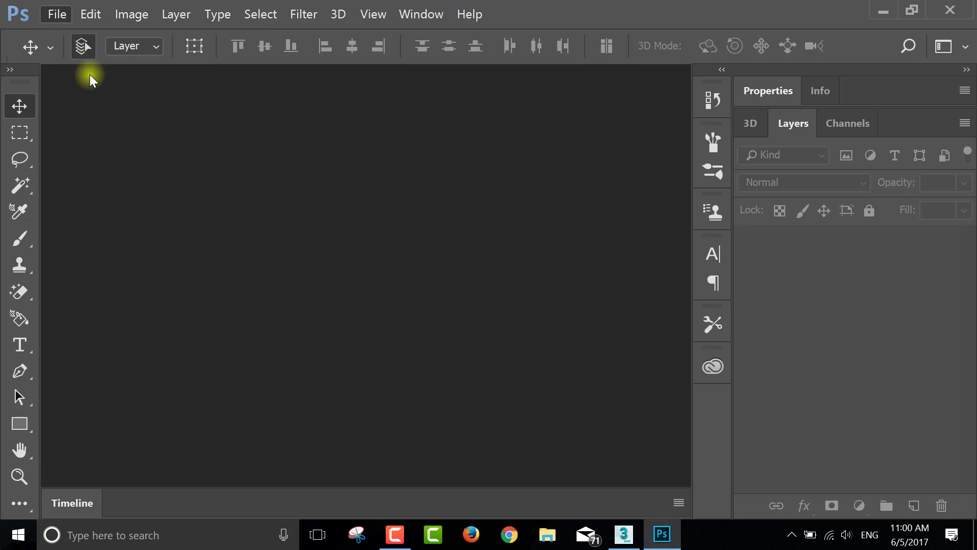
left_click(55, 14)
left_click(75, 72)
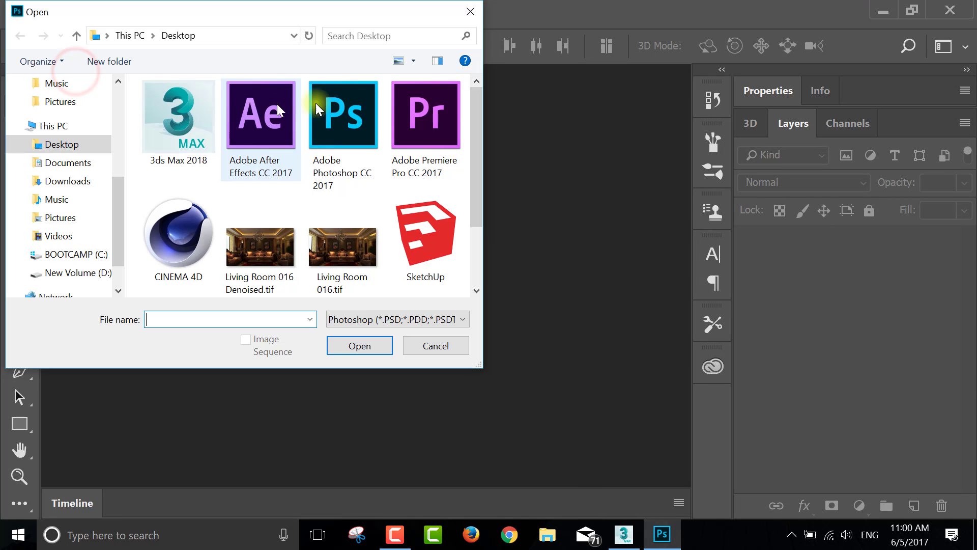
left_click(393, 322)
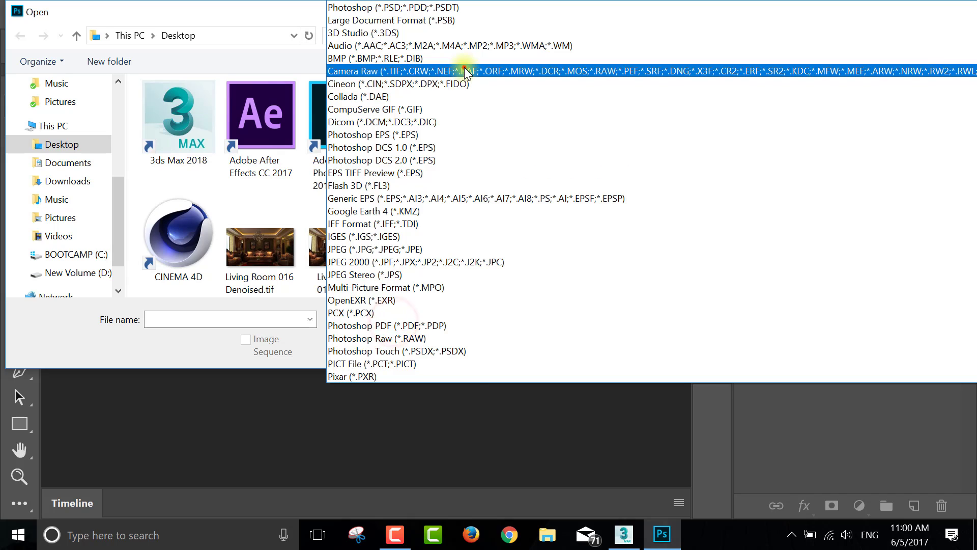
left_click(462, 71)
left_click(257, 276)
left_click(352, 343)
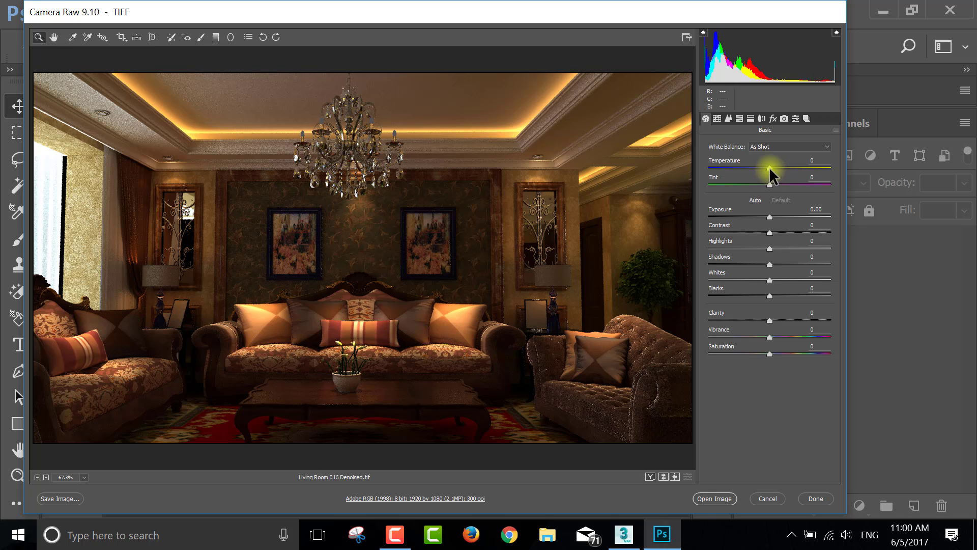
Set Temperature -18, Tint -22, Exposure +1.80, Contrast +50 and Clarity +78, then open the image
left_click_drag(769, 167, 759, 168)
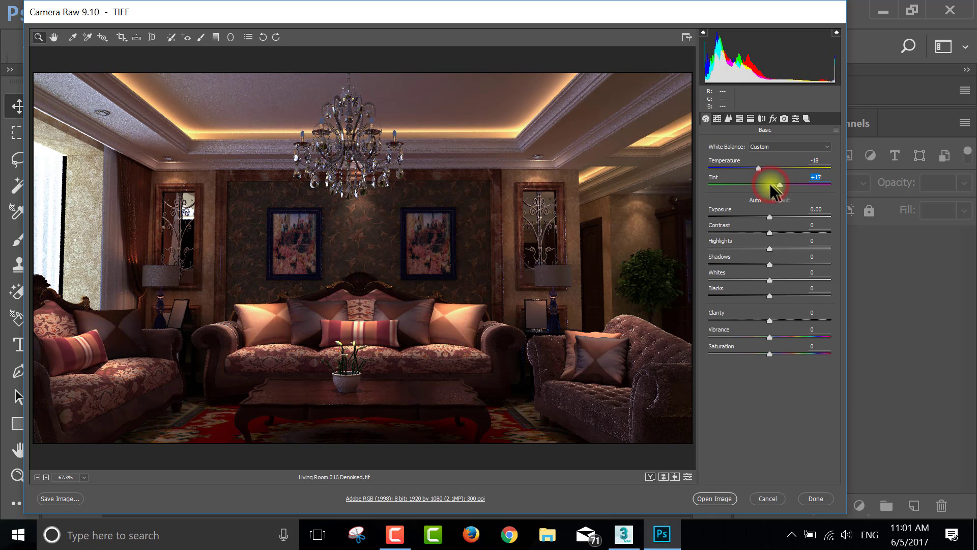
left_click_drag(771, 186, 758, 187)
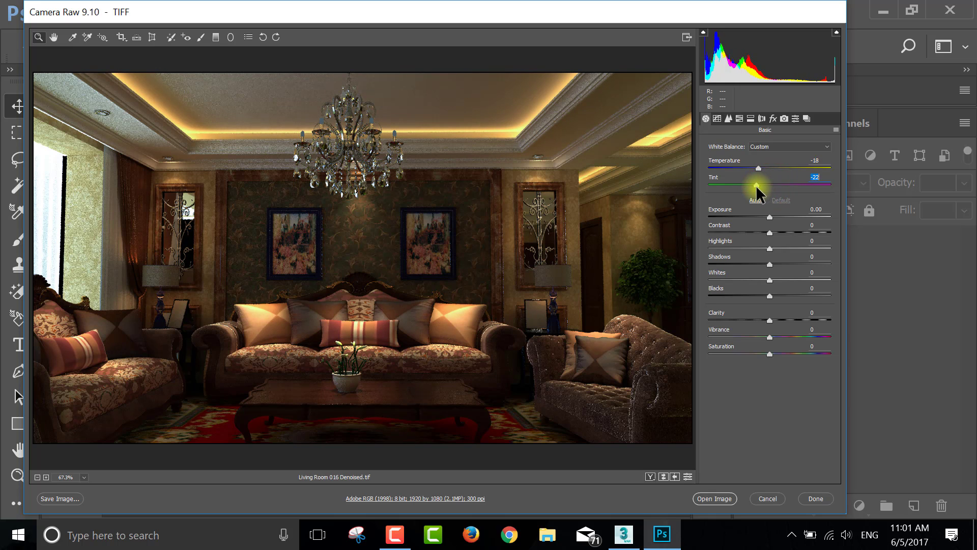
mouse_move(769, 217)
left_mouse_down()
mouse_move(800, 216)
mouse_move(797, 236)
mouse_move(810, 233)
mouse_move(800, 233)
left_mouse_up()
left_click(769, 238)
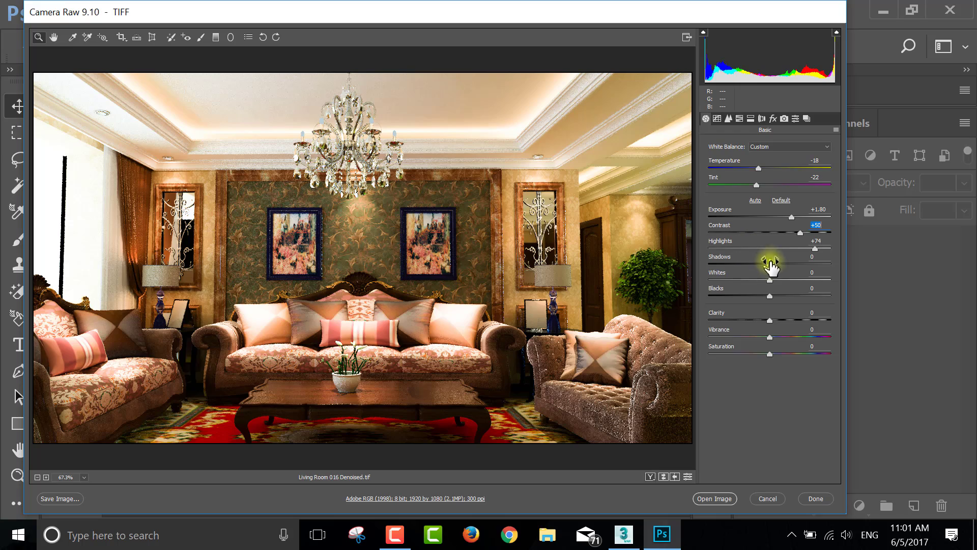
mouse_move(769, 265)
left_mouse_down()
mouse_move(813, 265)
mouse_move(727, 280)
mouse_move(761, 295)
mouse_move(749, 298)
mouse_move(841, 288)
left_mouse_up()
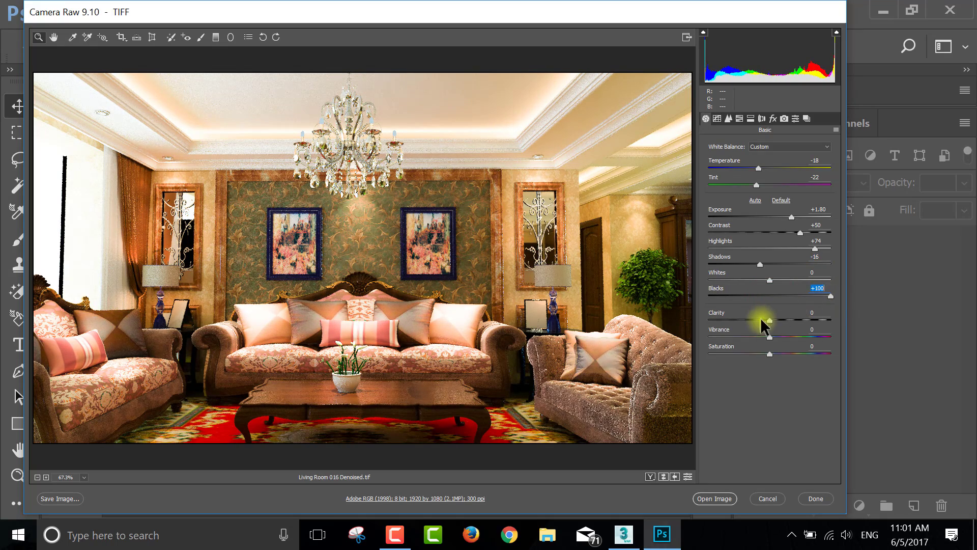
mouse_move(770, 321)
left_mouse_down()
mouse_move(816, 319)
mouse_move(790, 337)
left_mouse_up()
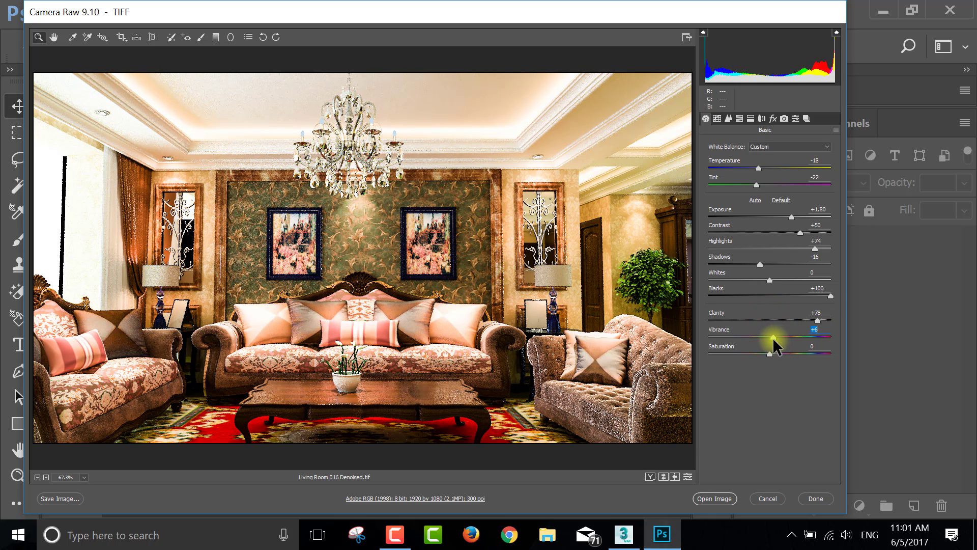
left_click(709, 502)
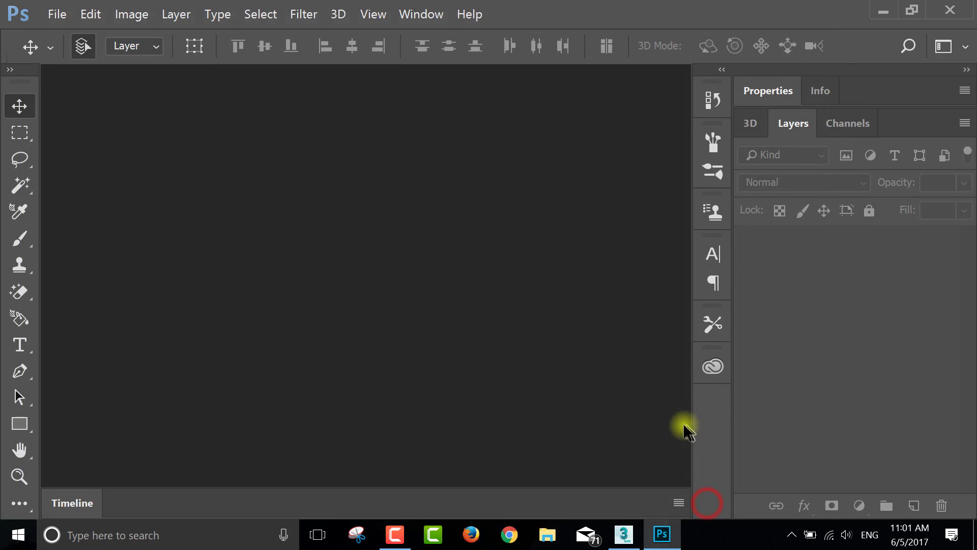
Save the image as PNG 'Living Room 016 Denoised.png' on the Desktop, accepting the PNG options
left_click(54, 14)
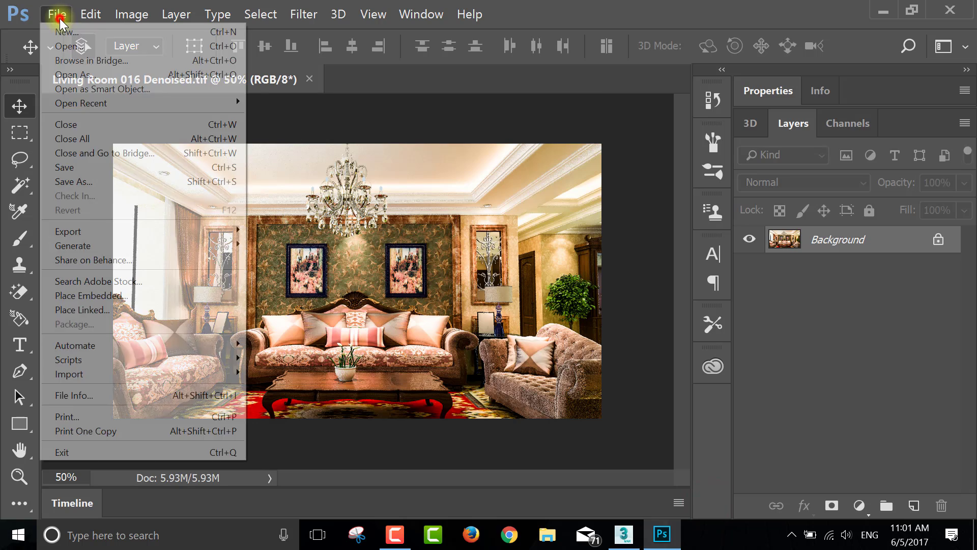
left_click(101, 183)
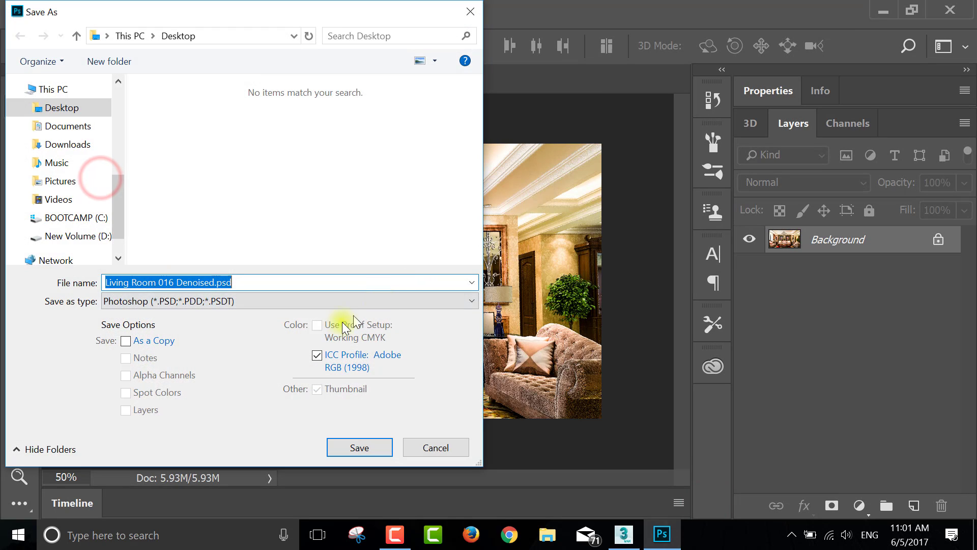
left_click(308, 301)
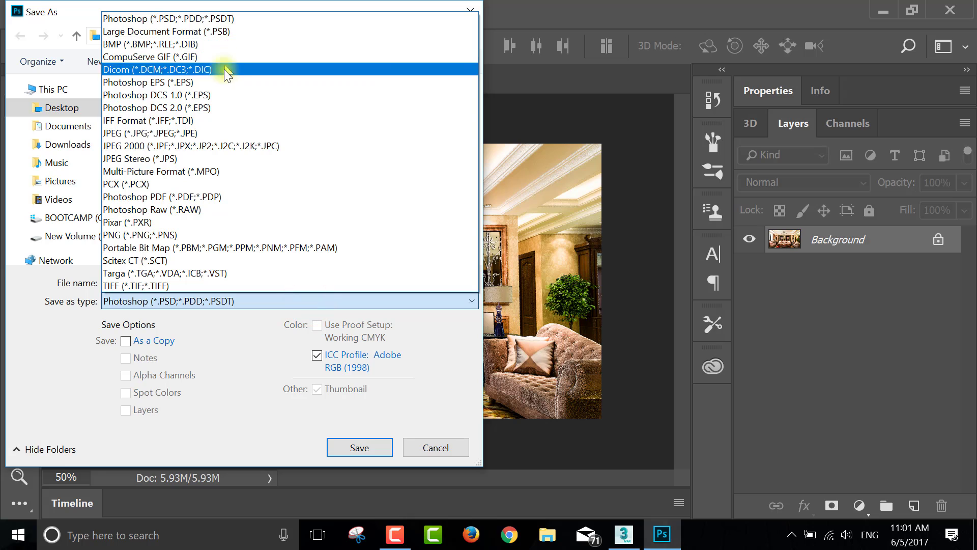
left_click(173, 235)
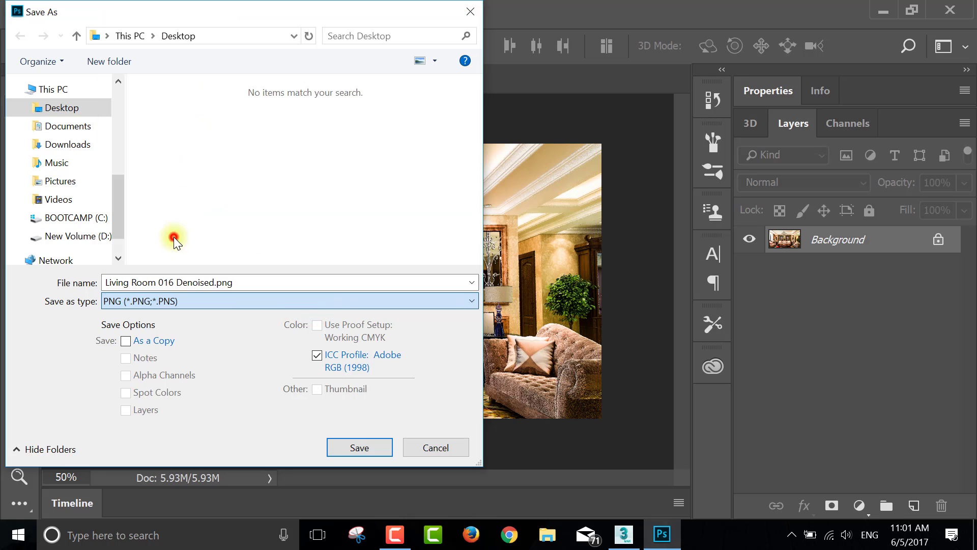
left_click(353, 452)
left_click(557, 157)
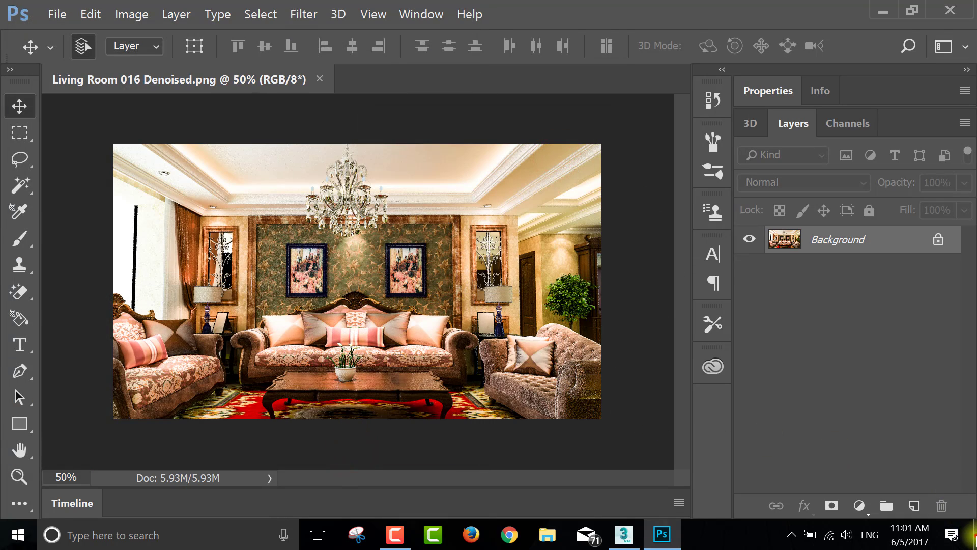
Show the desktop and refresh it to reveal the new PNG
key("super+d")
right_click(379, 158)
left_click(407, 223)
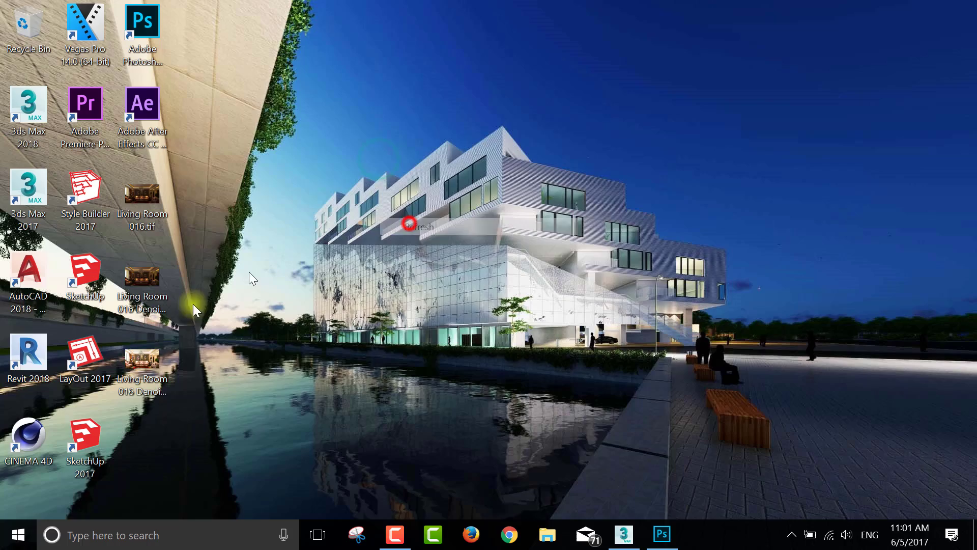
View Living Room 016 Denoised.png in Photos, zooming in and out, then close it and refresh the desktop
double_click(158, 358)
double_click(692, 310)
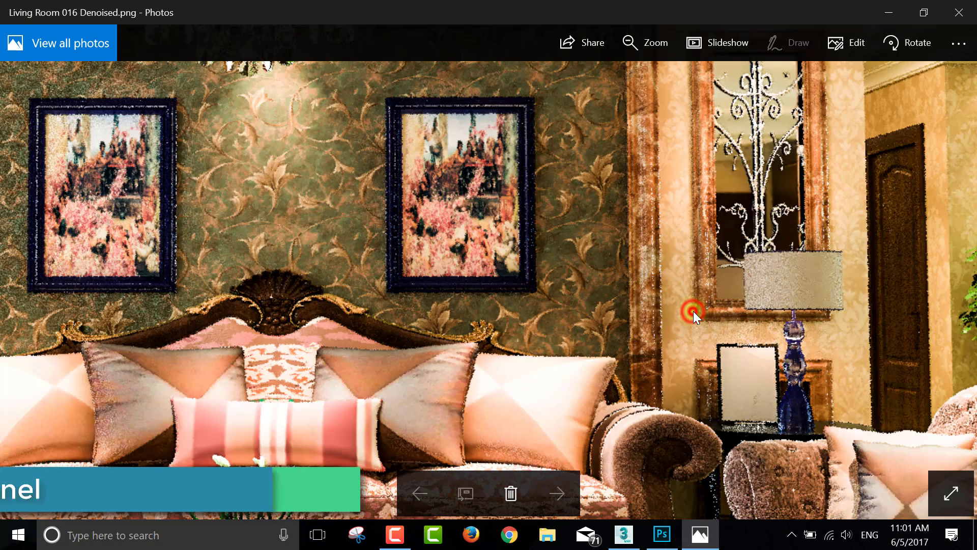
double_click(693, 310)
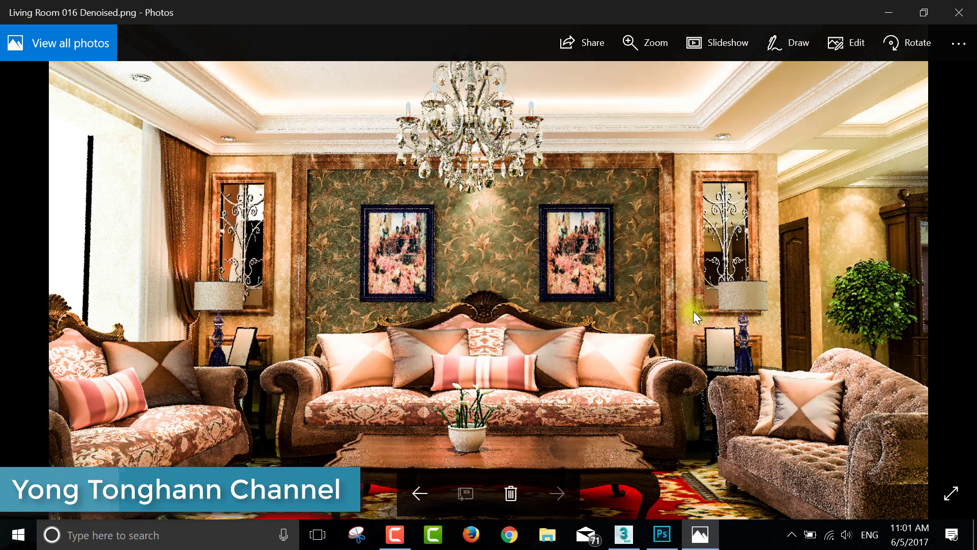
left_click(973, 6)
right_click(560, 80)
left_click(617, 152)
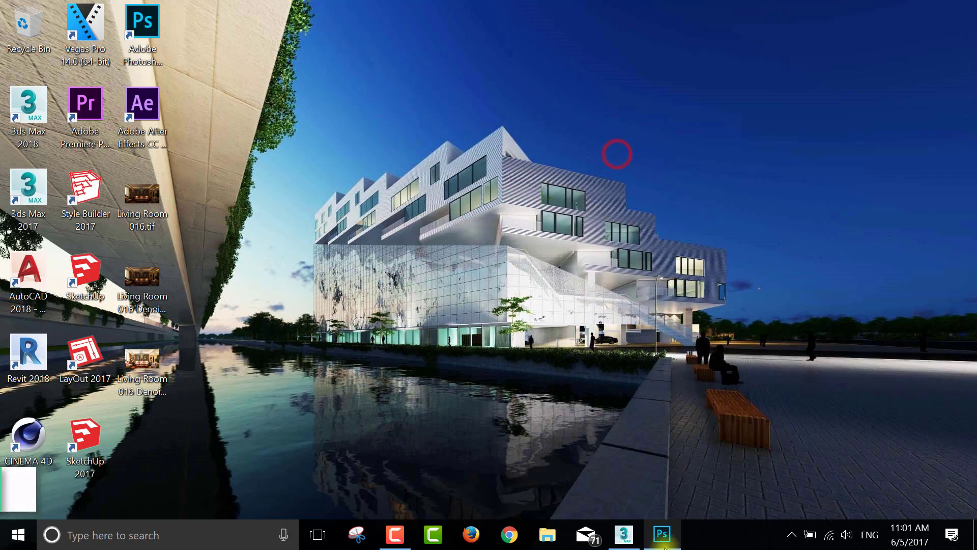